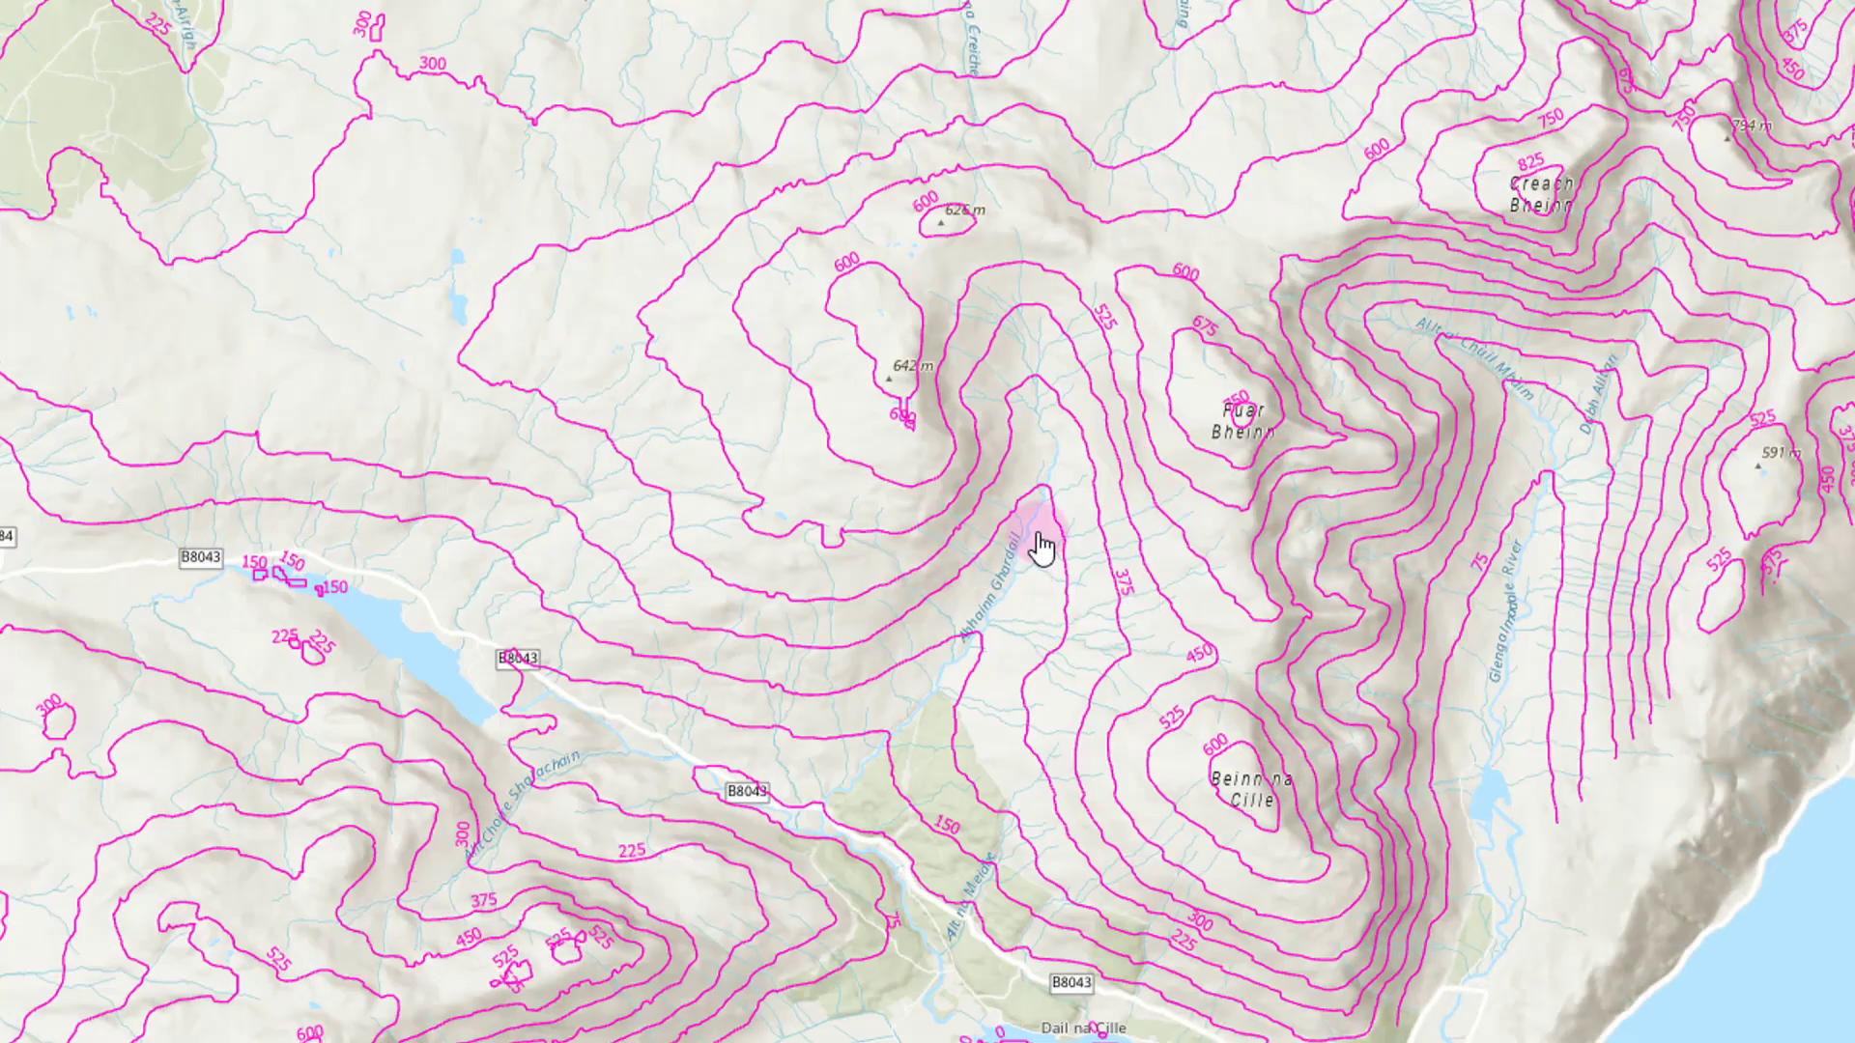
{"action": "scroll", "coordinate": [1048, 503], "scroll_direction": "down", "scroll_amount": 2}
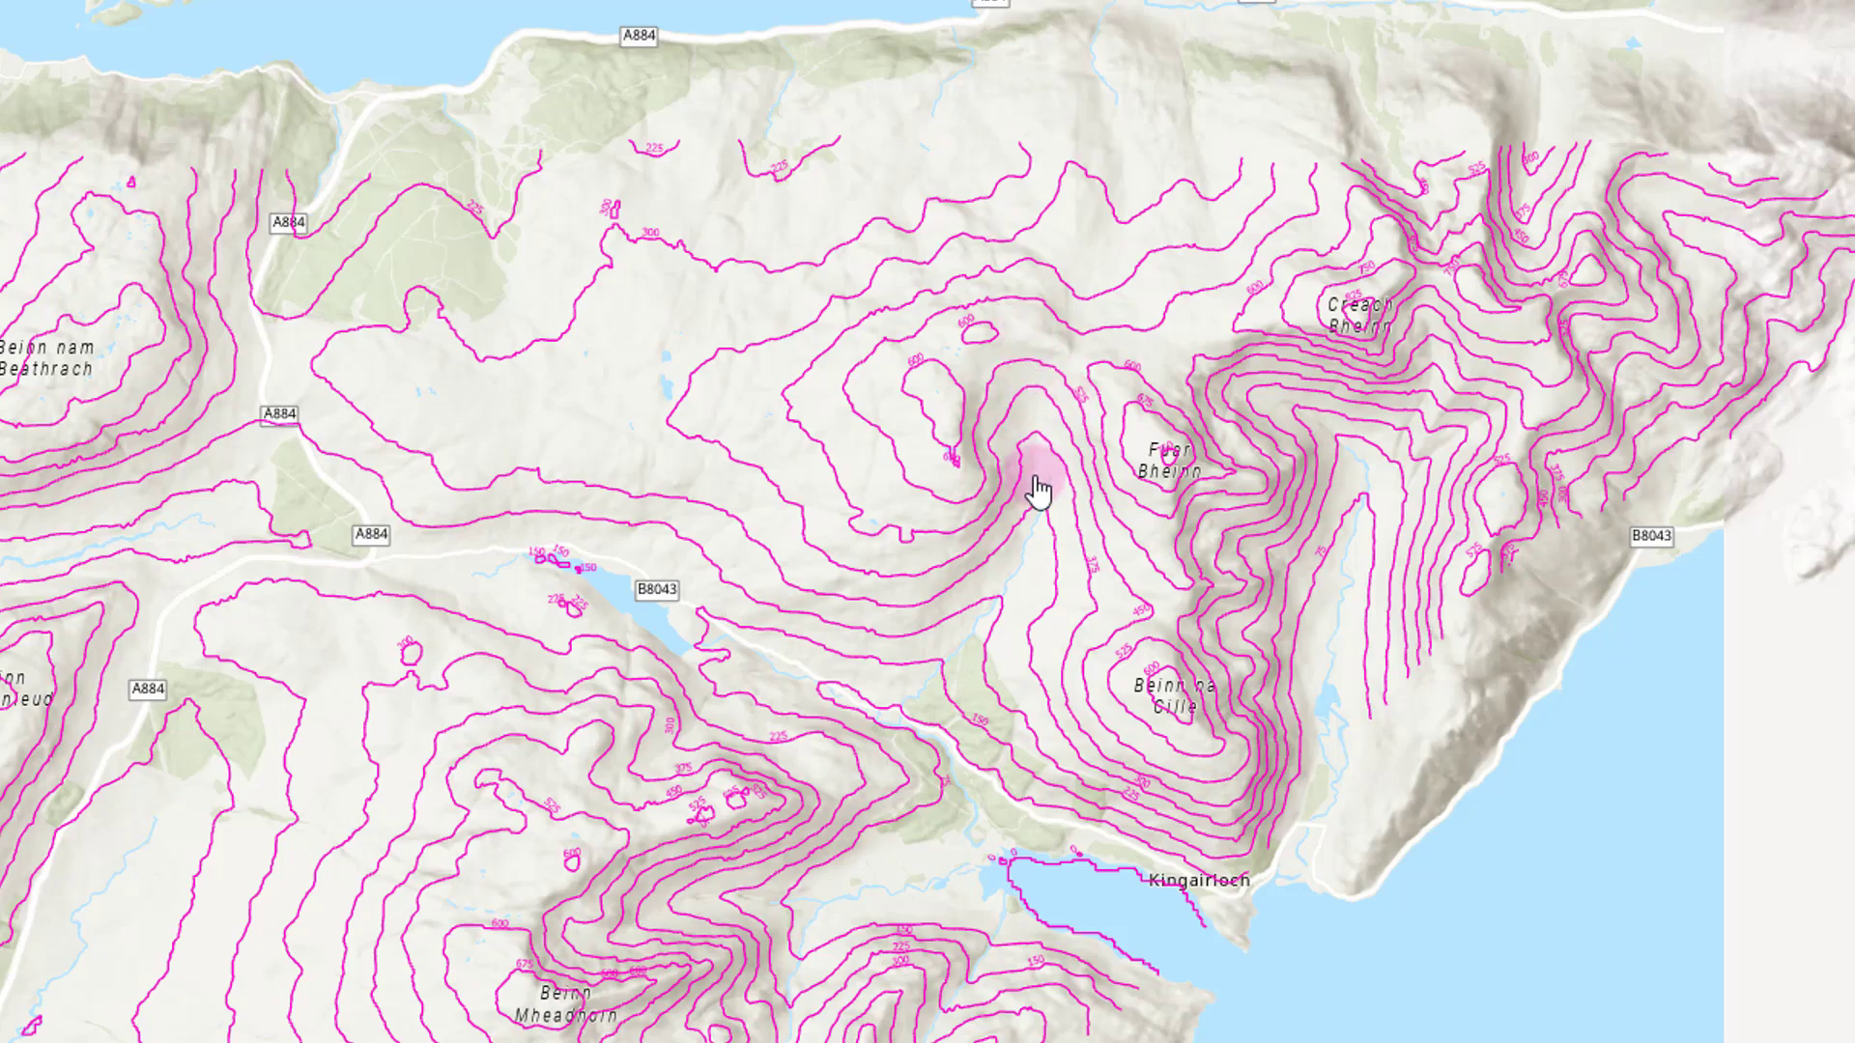
{"action": "scroll", "coordinate": [1021, 441], "scroll_direction": "up", "scroll_amount": 2}
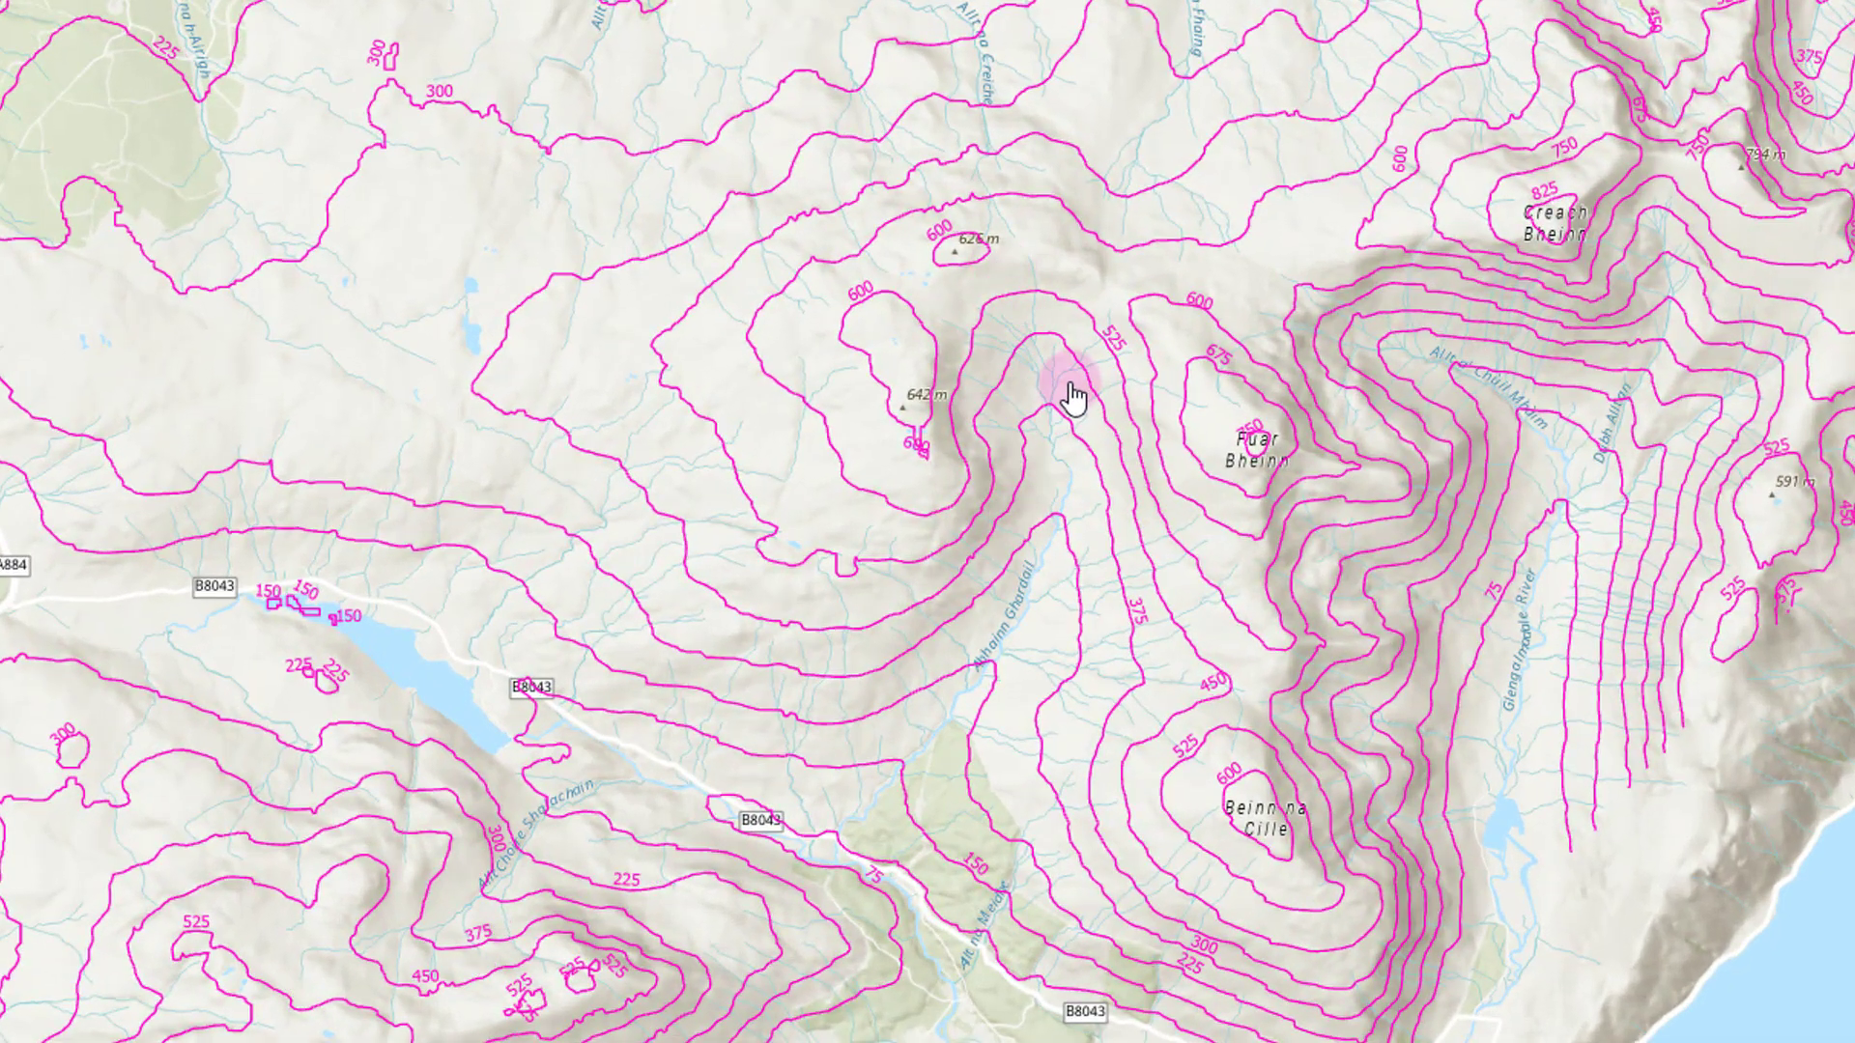
{"action": "left_click_drag", "start_coordinate": [1069, 389], "coordinate": [990, 609]}
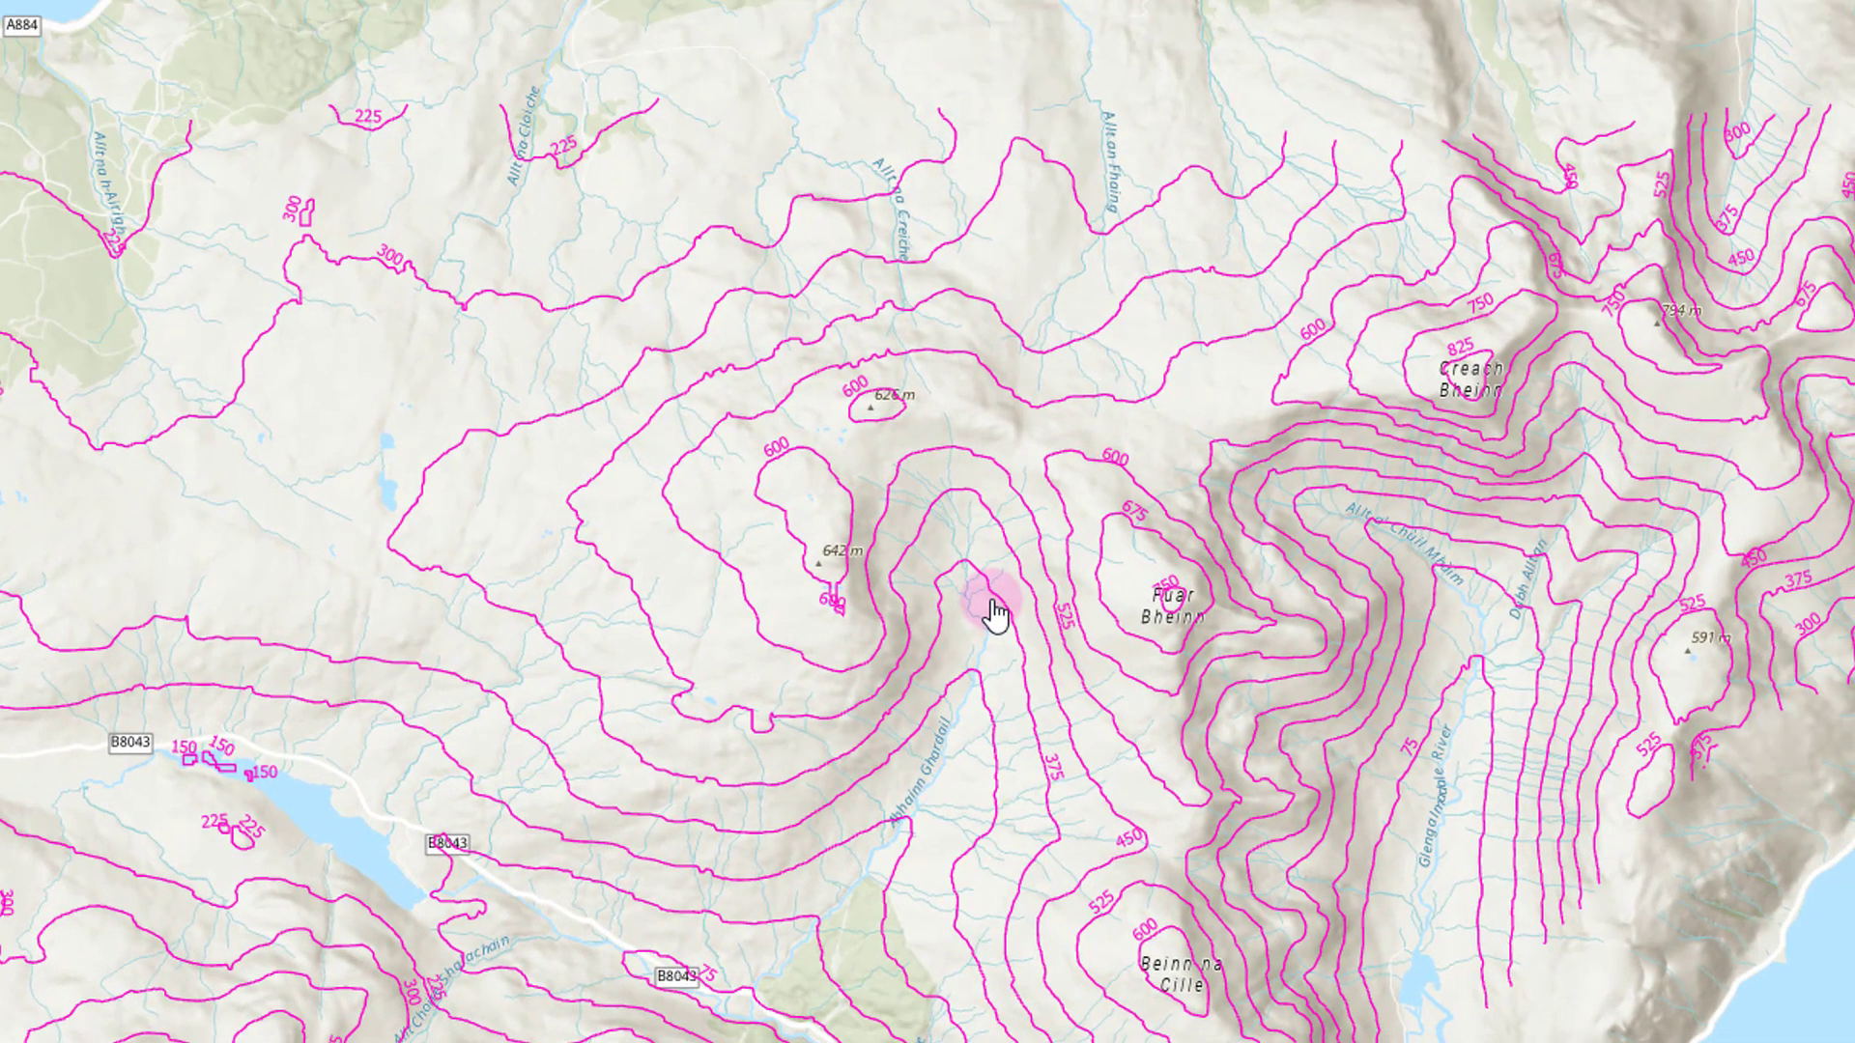
{"action": "scroll", "coordinate": [990, 609], "scroll_direction": "up", "scroll_amount": 2}
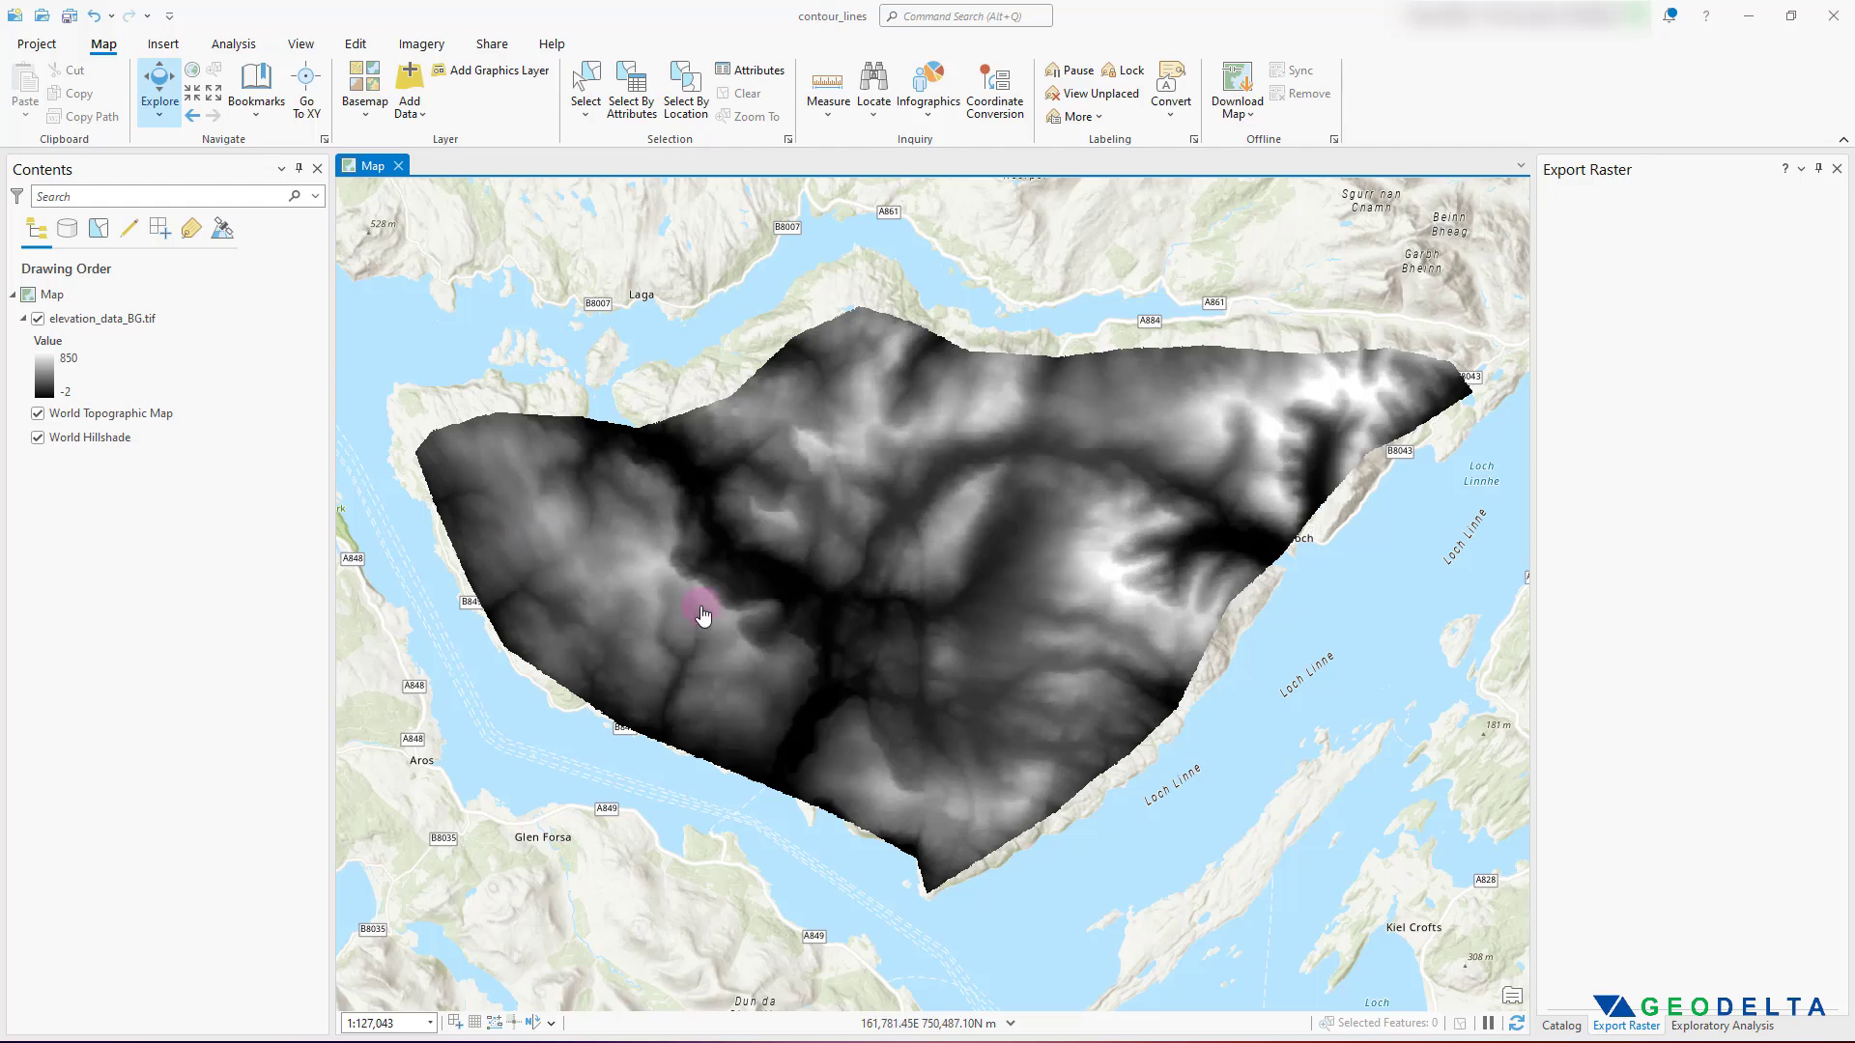
{"action": "scroll", "coordinate": [719, 522], "scroll_direction": "down", "scroll_amount": 1}
{"action": "scroll", "coordinate": [734, 541], "scroll_direction": "up", "scroll_amount": 1}
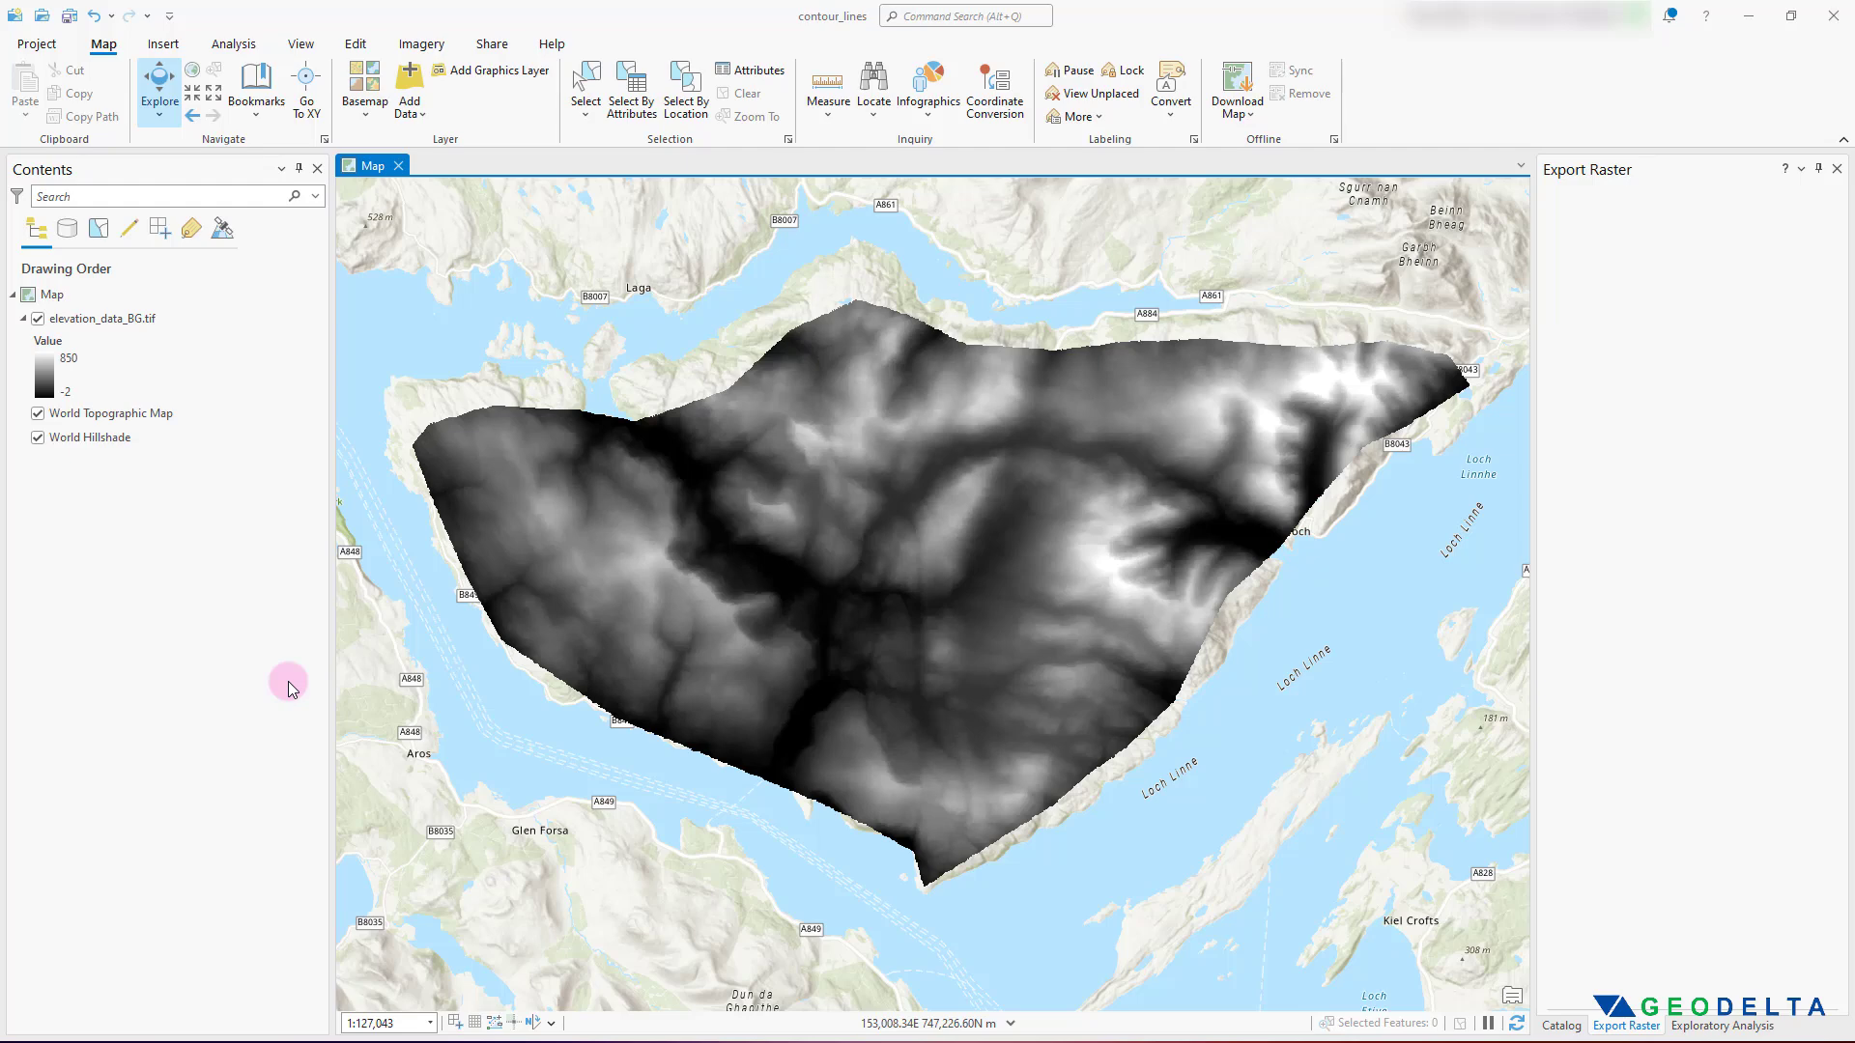
{"action": "left_click", "coordinate": [60, 375]}
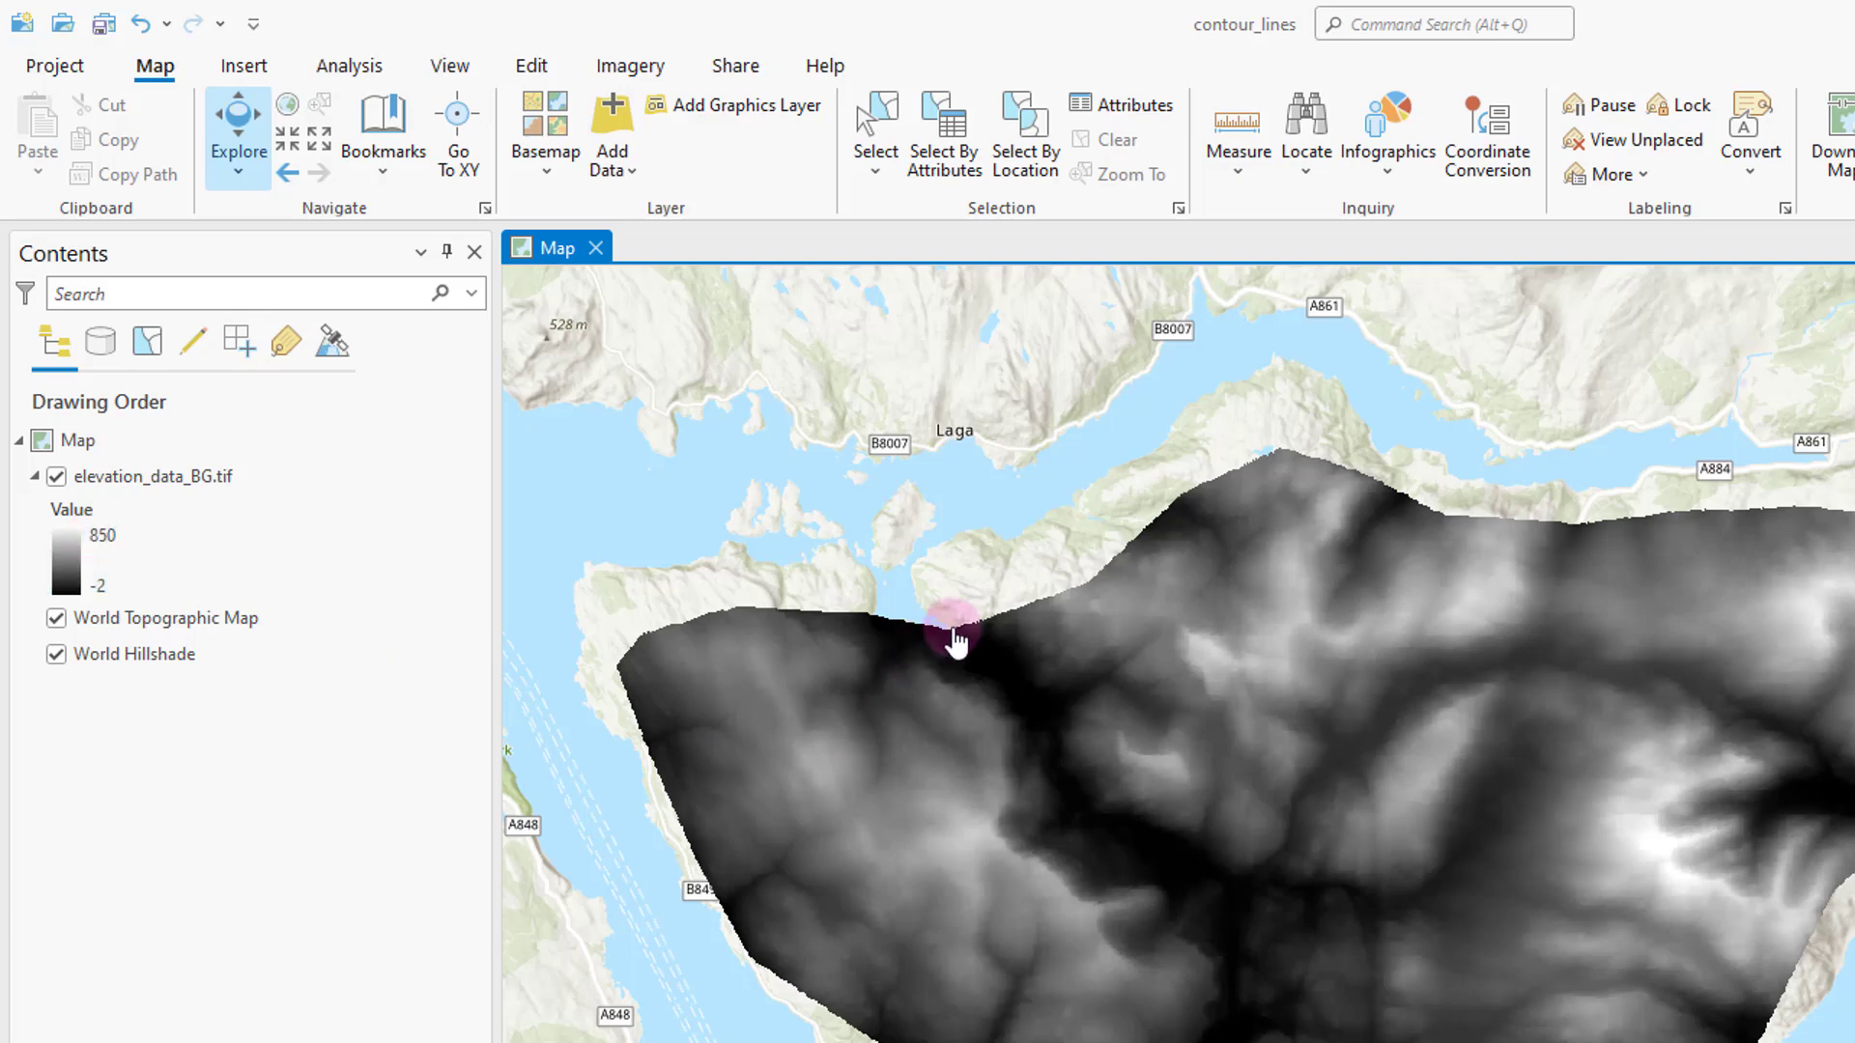
{"action": "left_click", "coordinate": [103, 541]}
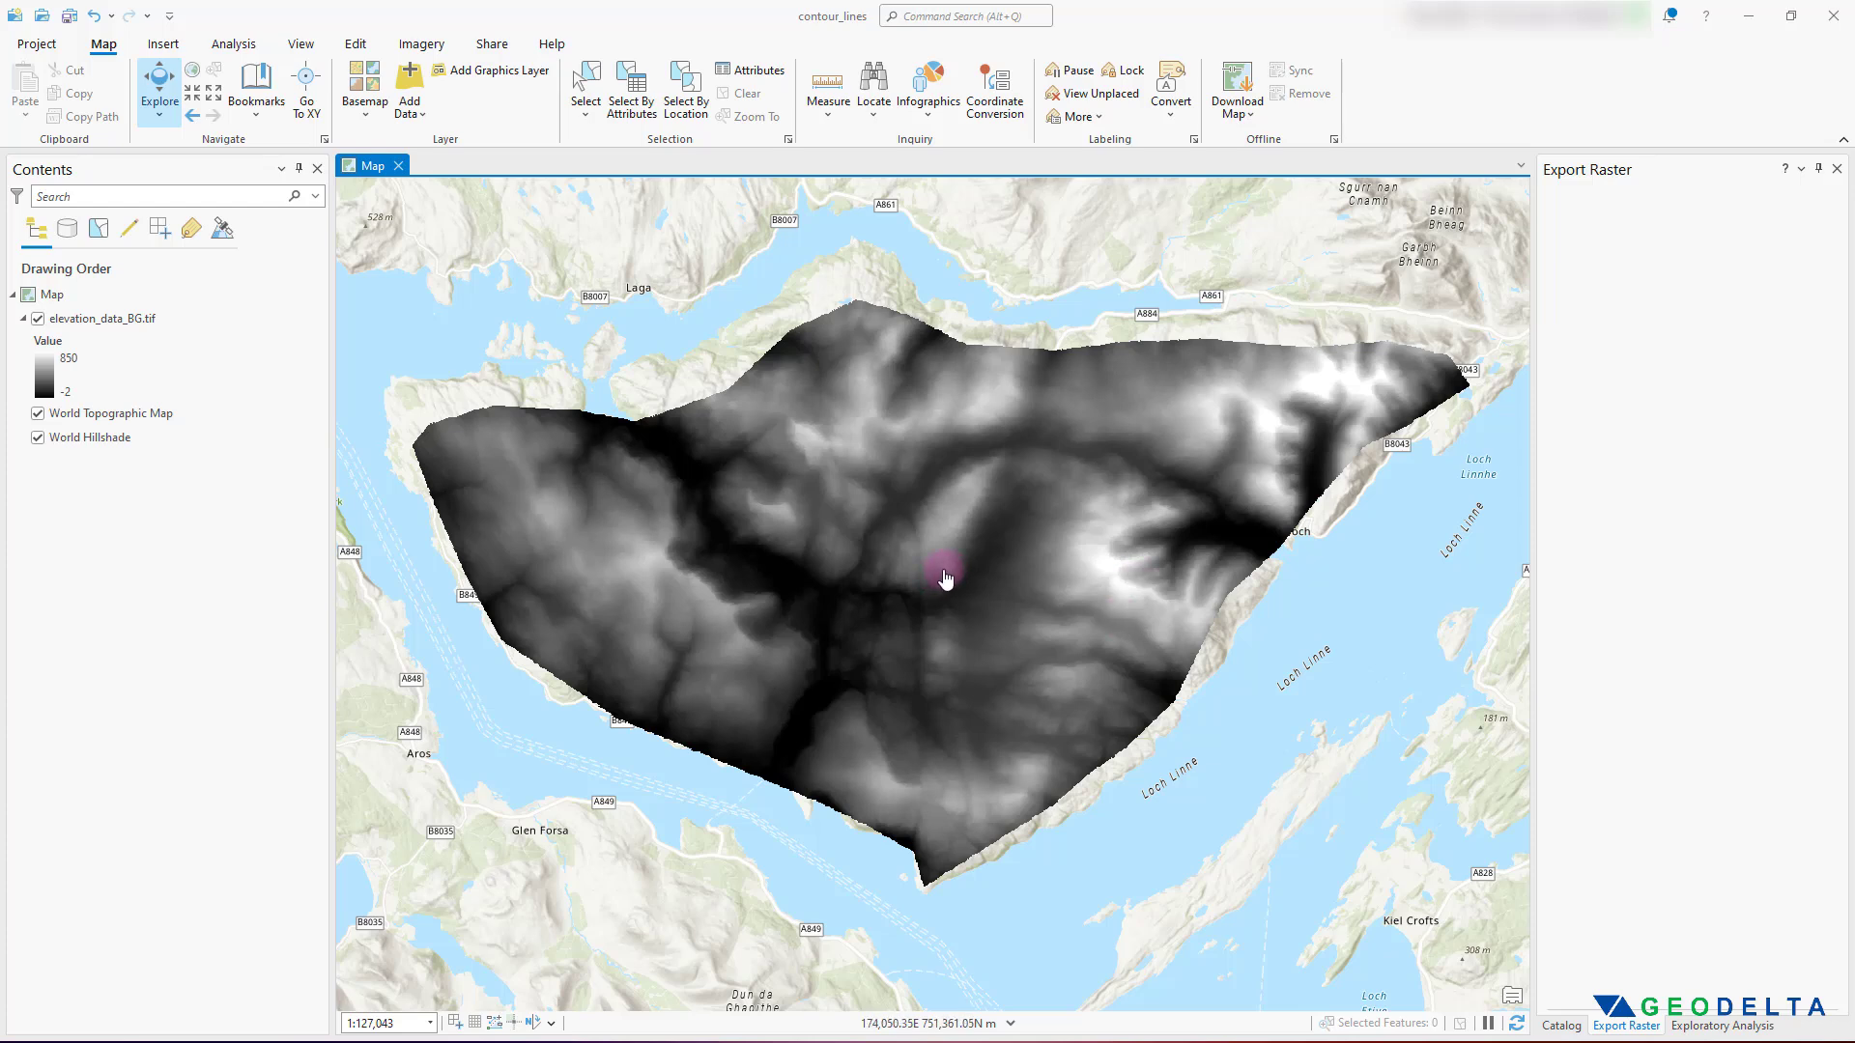
- Find the Contour geoprocessing tool and open its Spatial Analyst version
{"action": "left_click", "coordinate": [232, 44]}
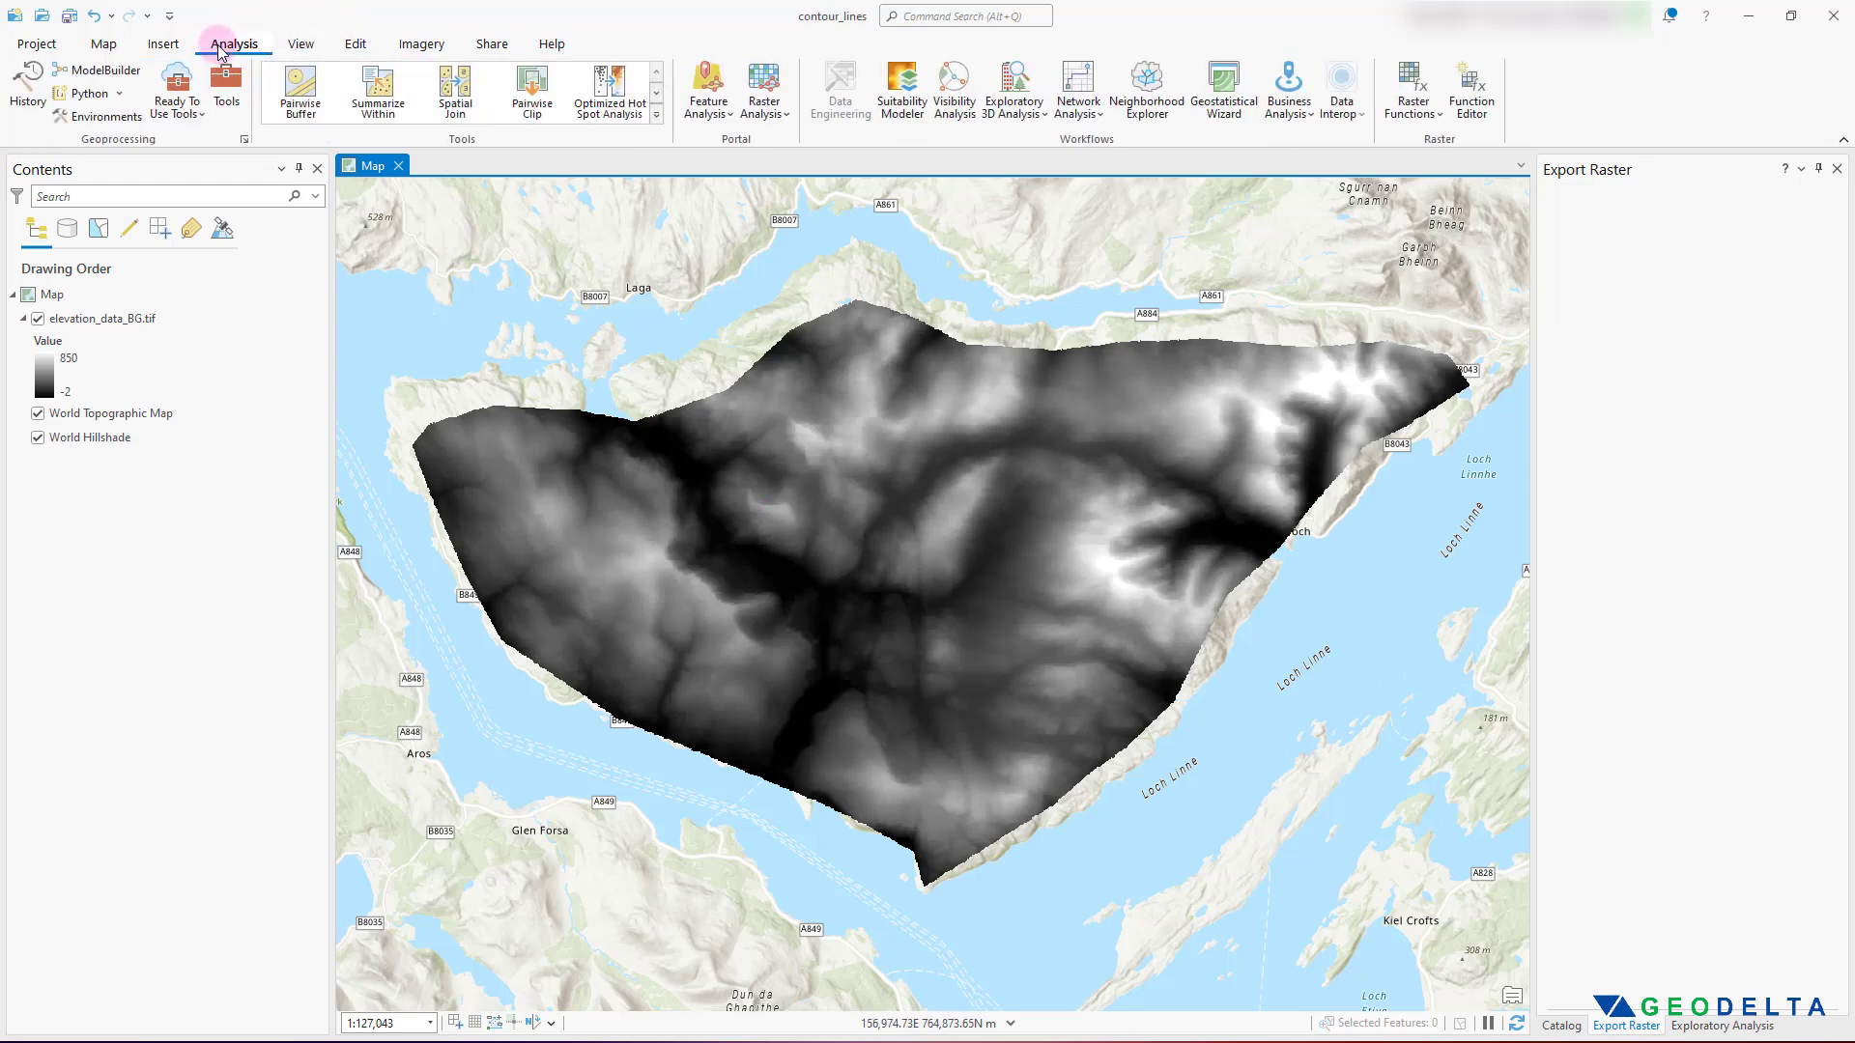
{"action": "left_click", "coordinate": [228, 95]}
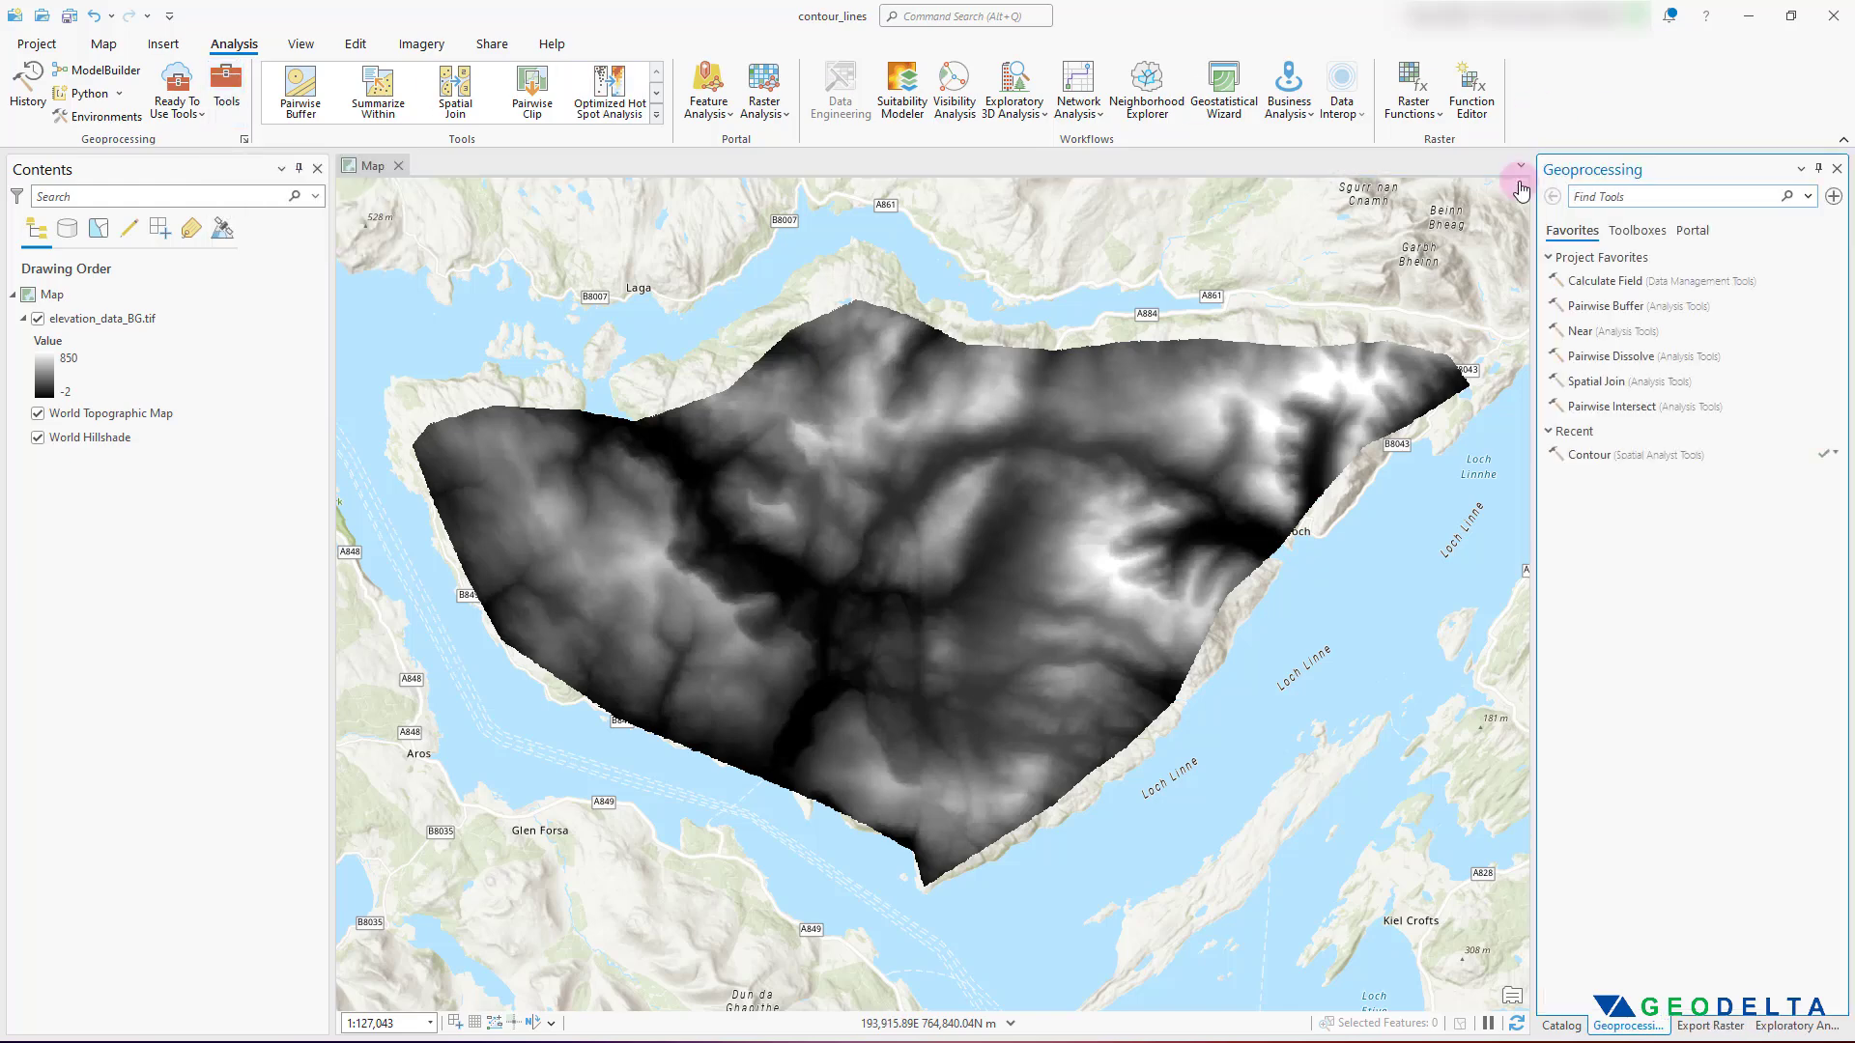
{"action": "type", "text": "contour"}
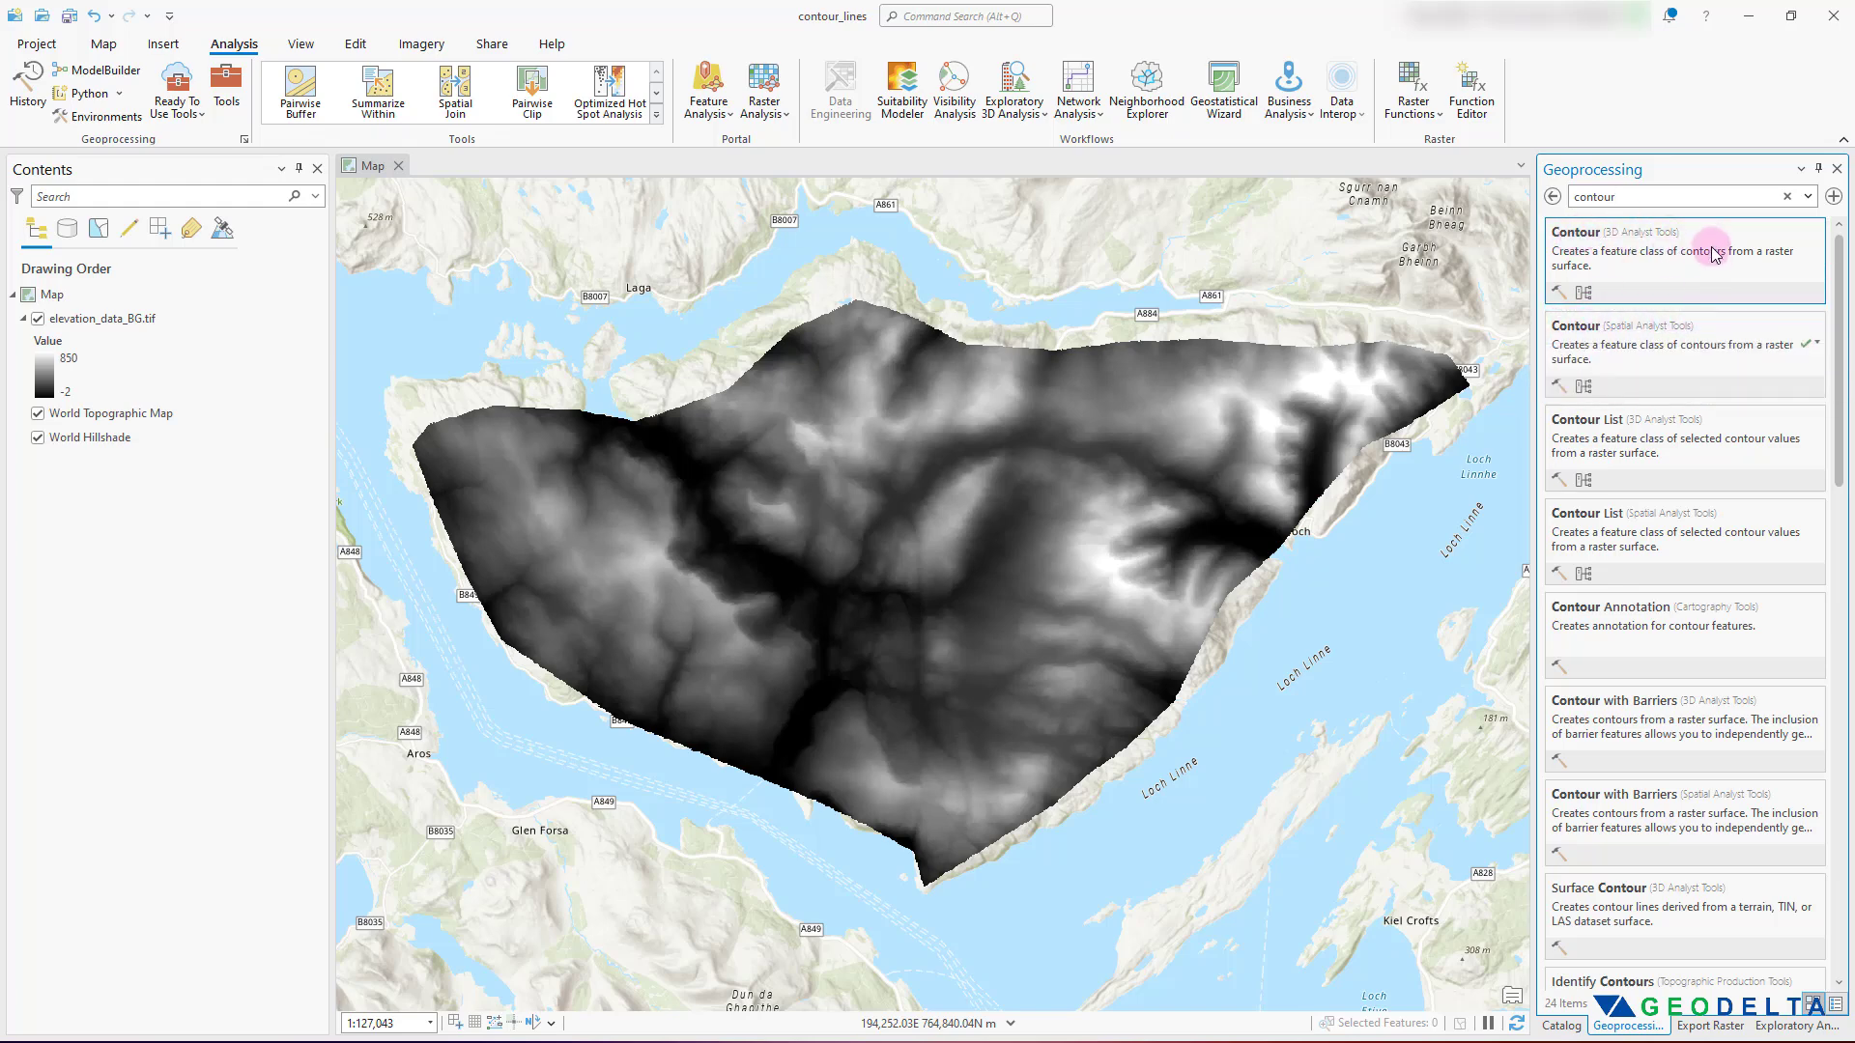
{"action": "left_click", "coordinate": [1579, 328]}
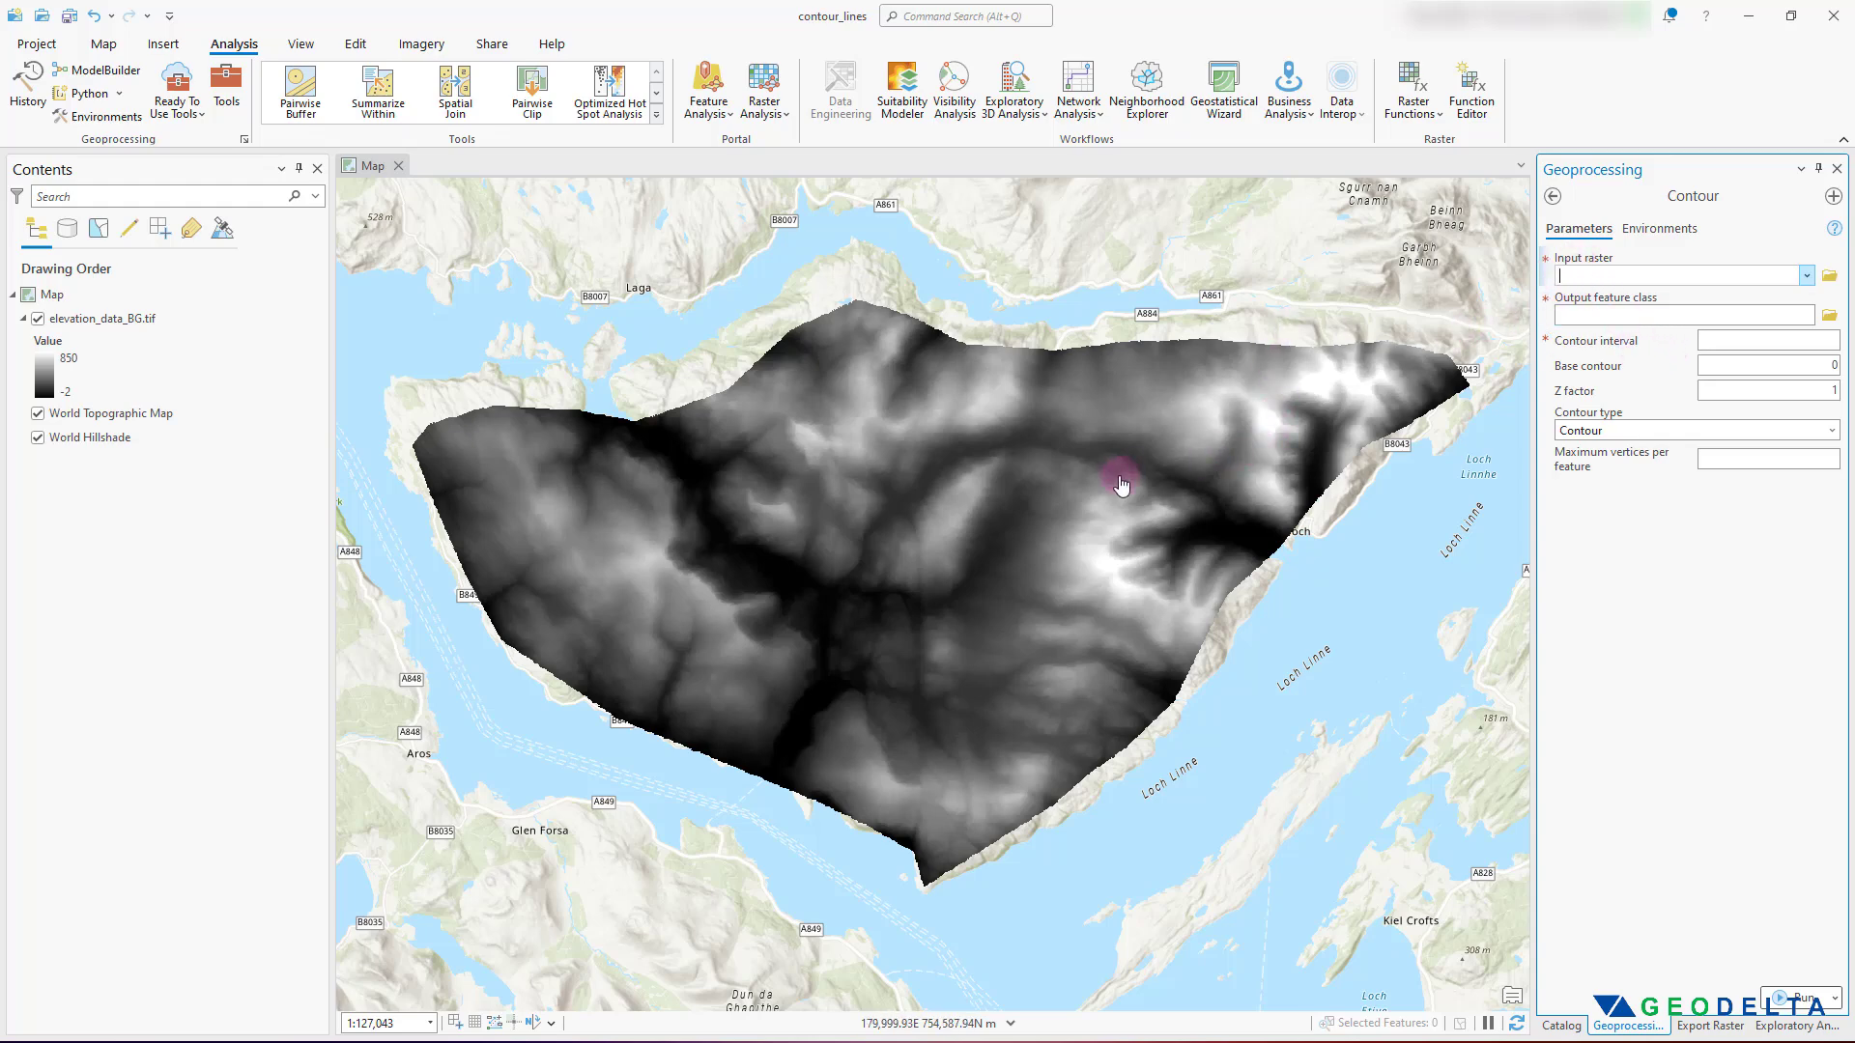
- Use elevation_data_BG.tif as the input raster and name the output feature class contours_test1
{"action": "left_click", "coordinate": [101, 319]}
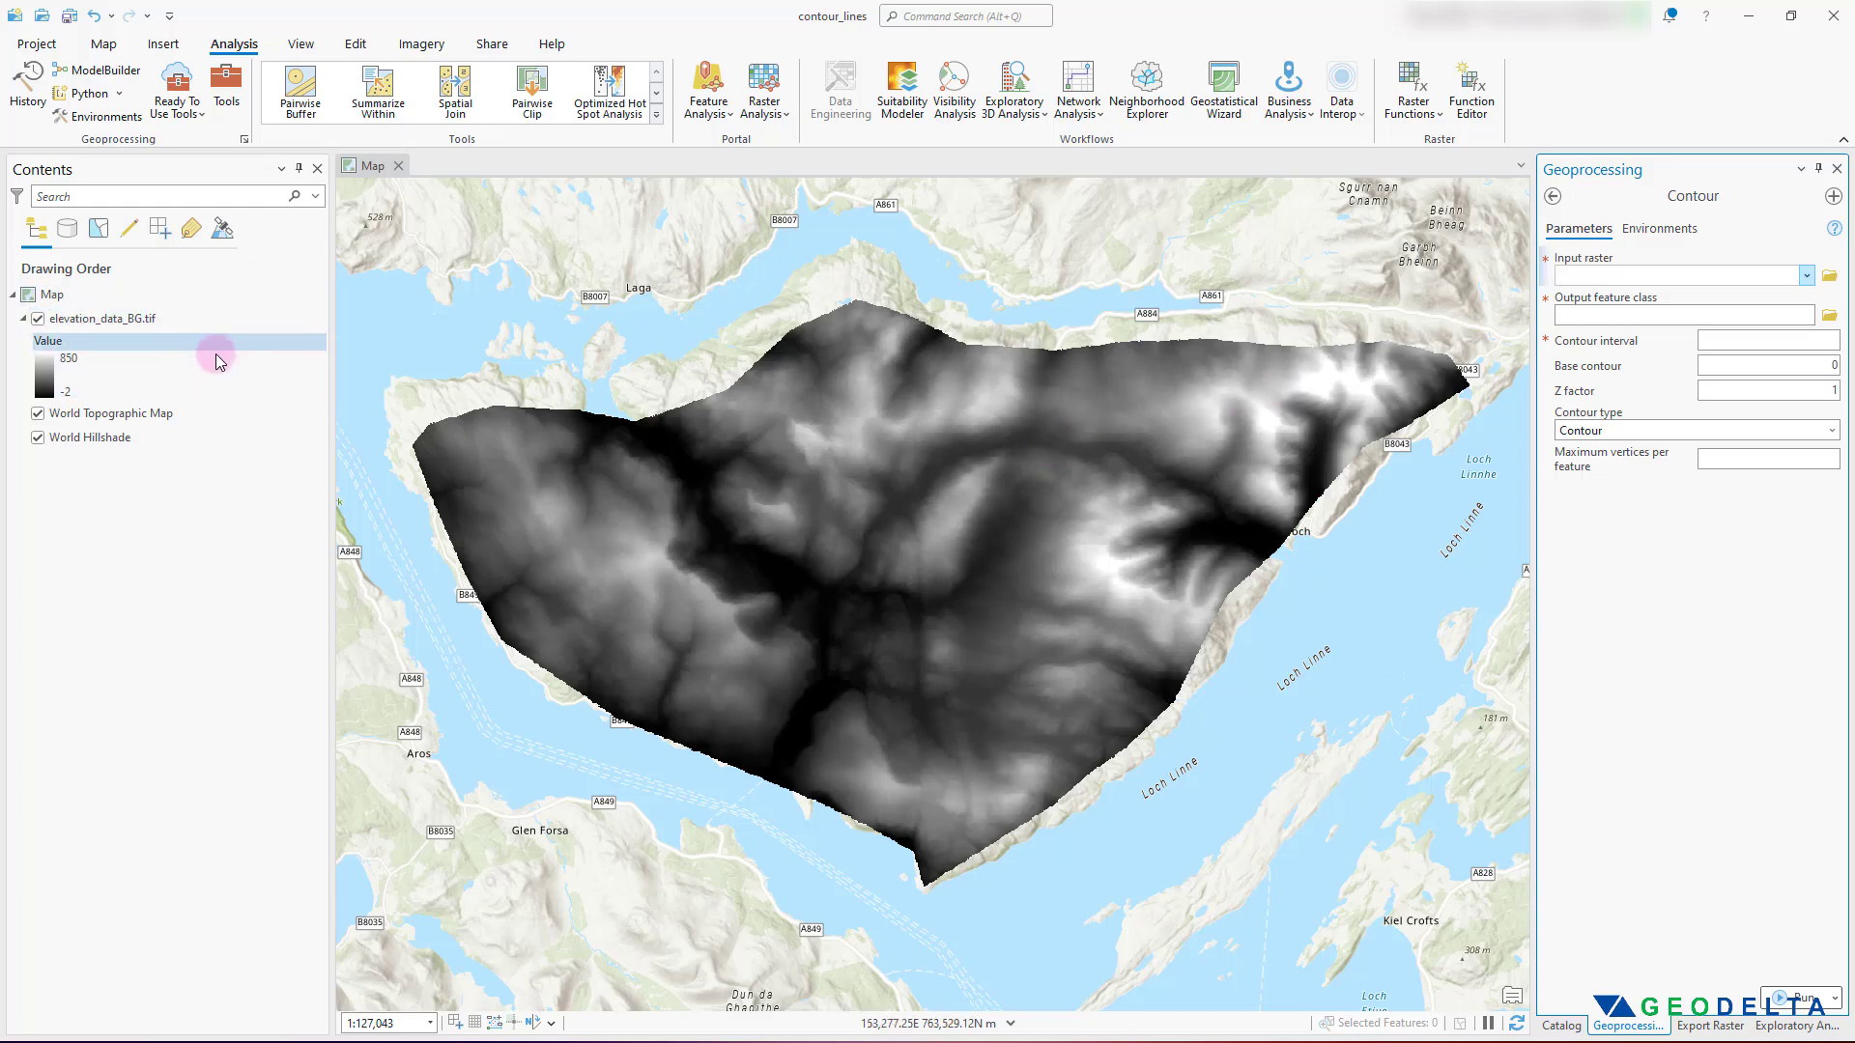
{"action": "left_click", "coordinate": [137, 319]}
{"action": "left_click_drag", "start_coordinate": [136, 319], "coordinate": [1620, 281]}
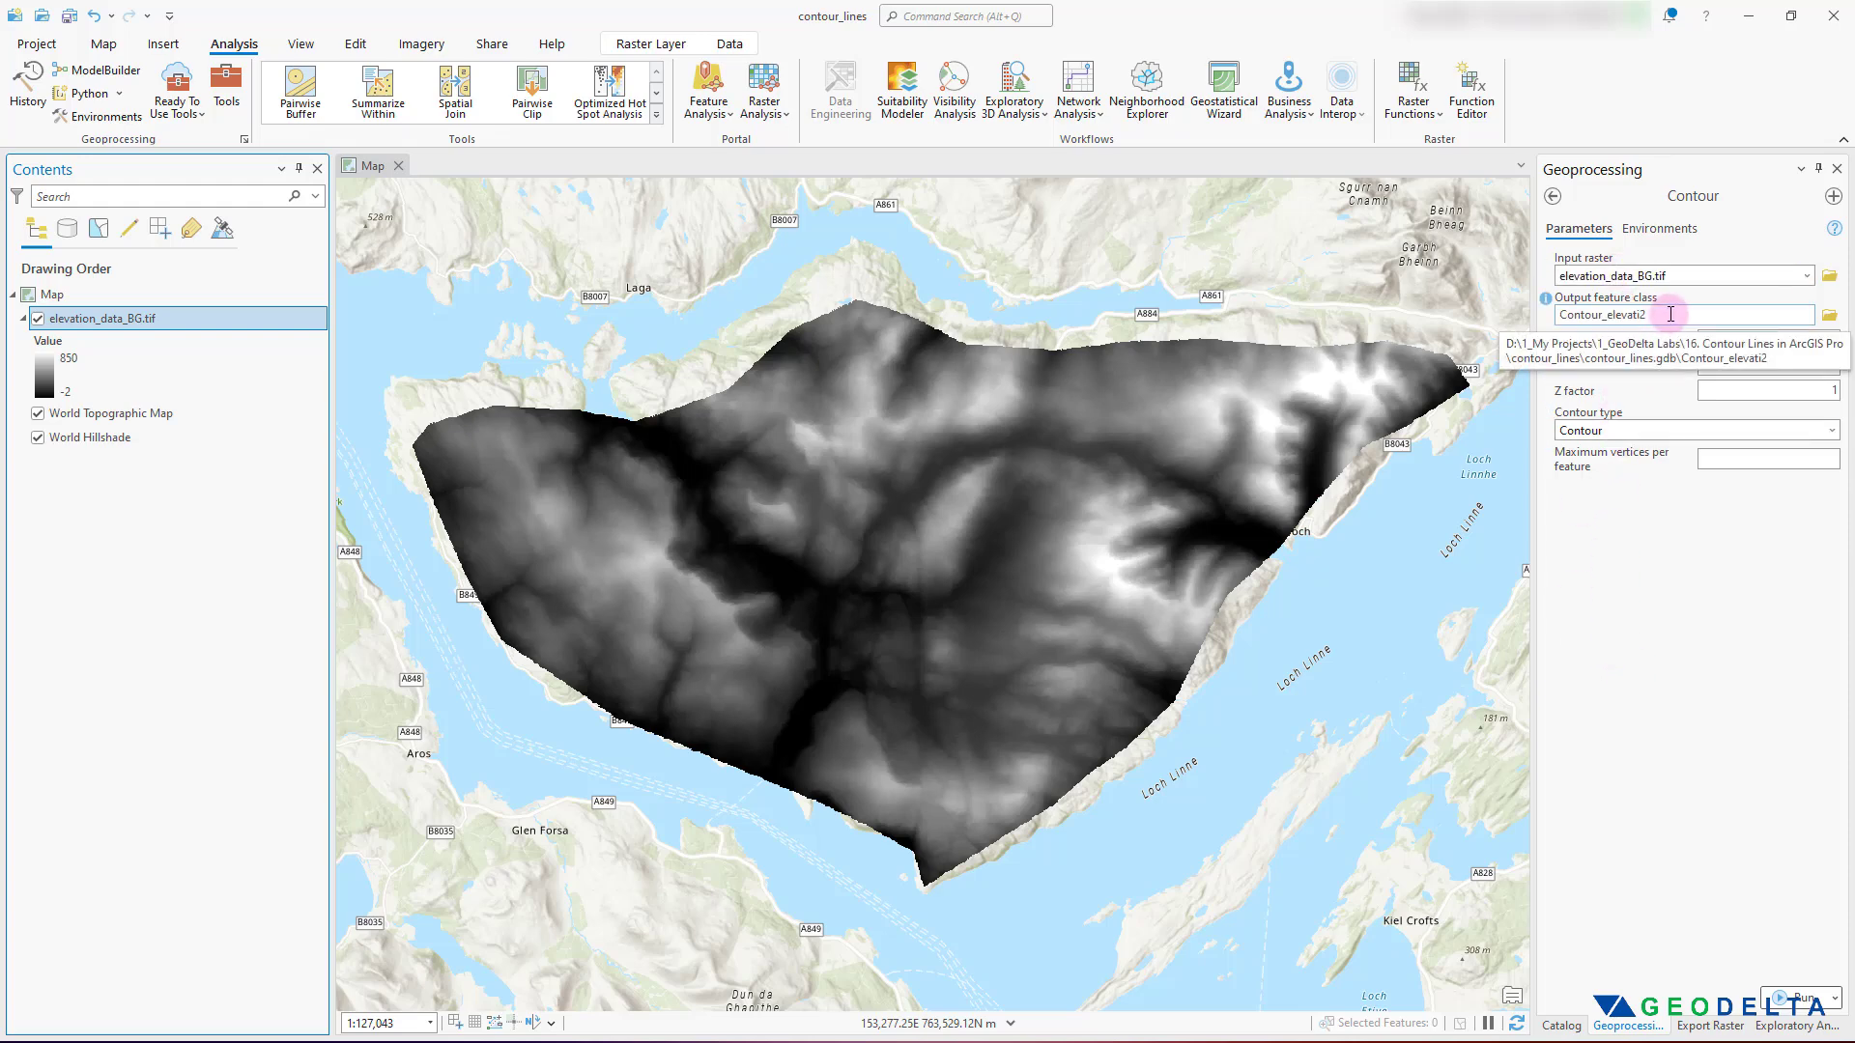
{"action": "left_click", "coordinate": [1670, 314]}
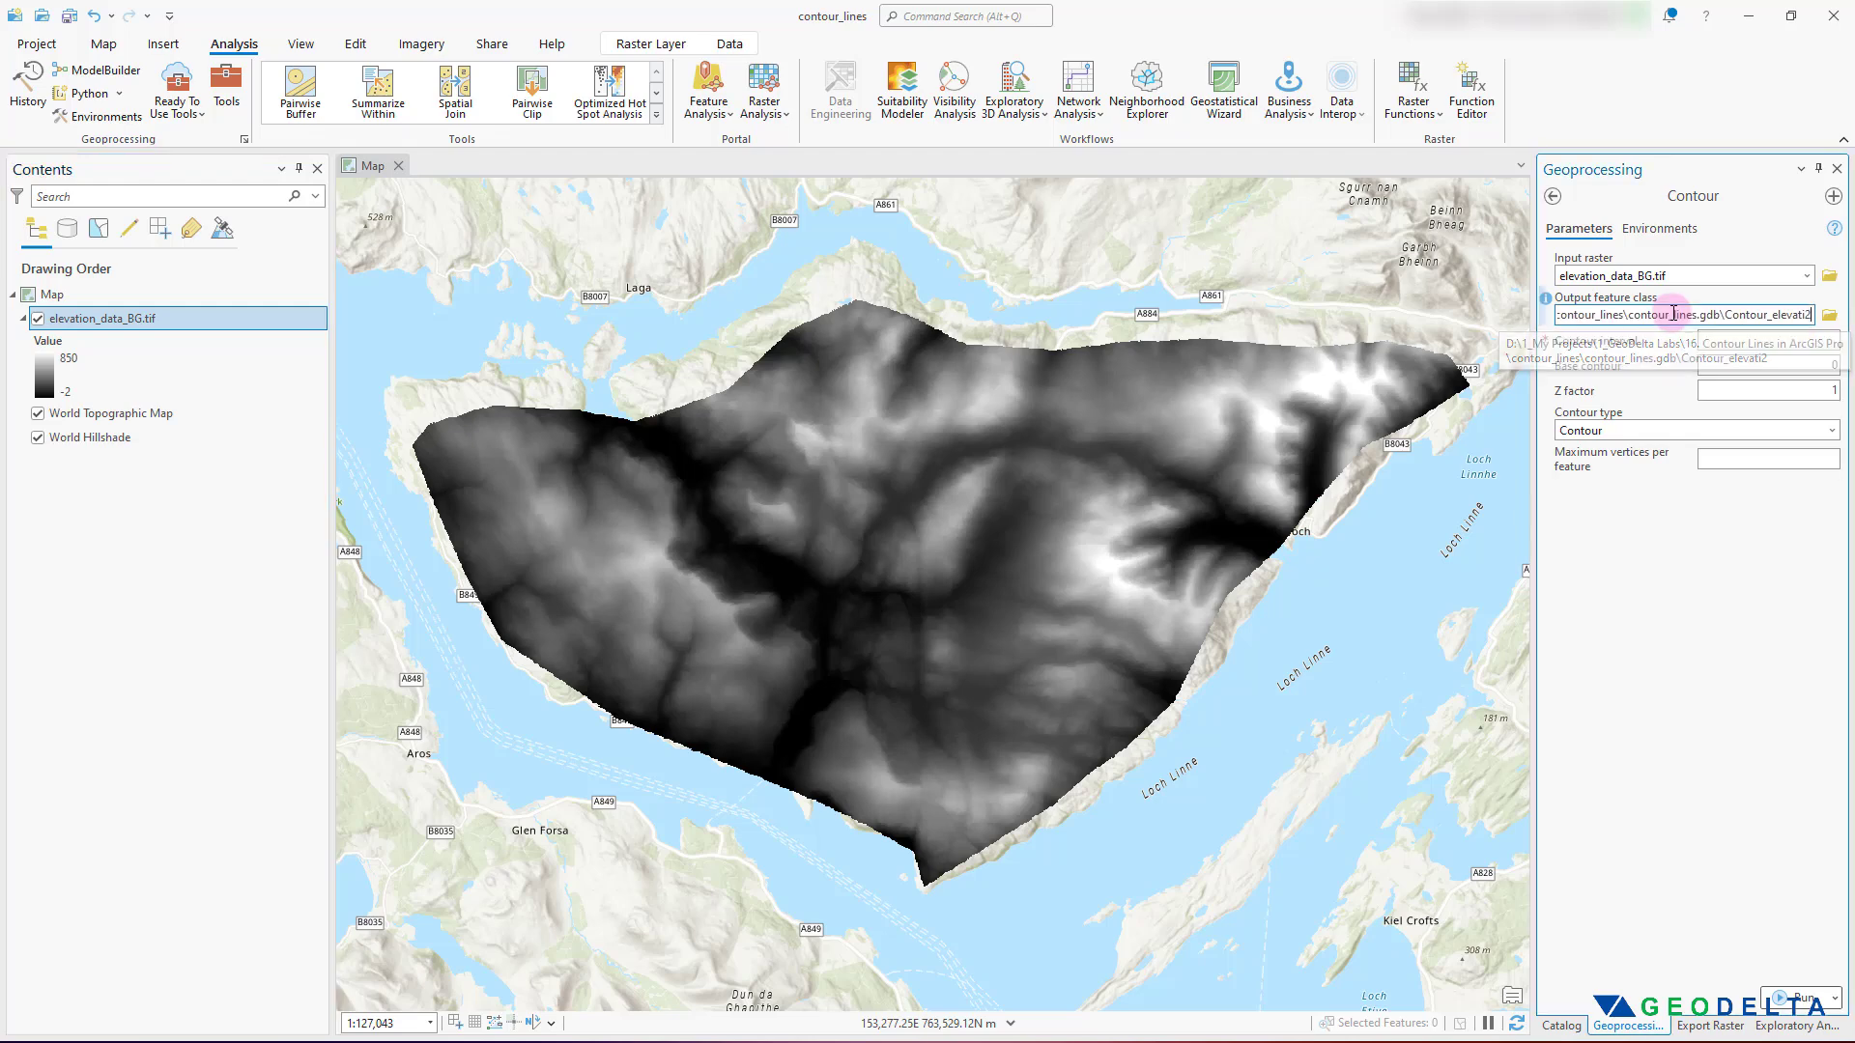
{"action": "left_click_drag", "start_coordinate": [1728, 314], "coordinate": [1814, 315]}
{"action": "type", "text": "contours_"}
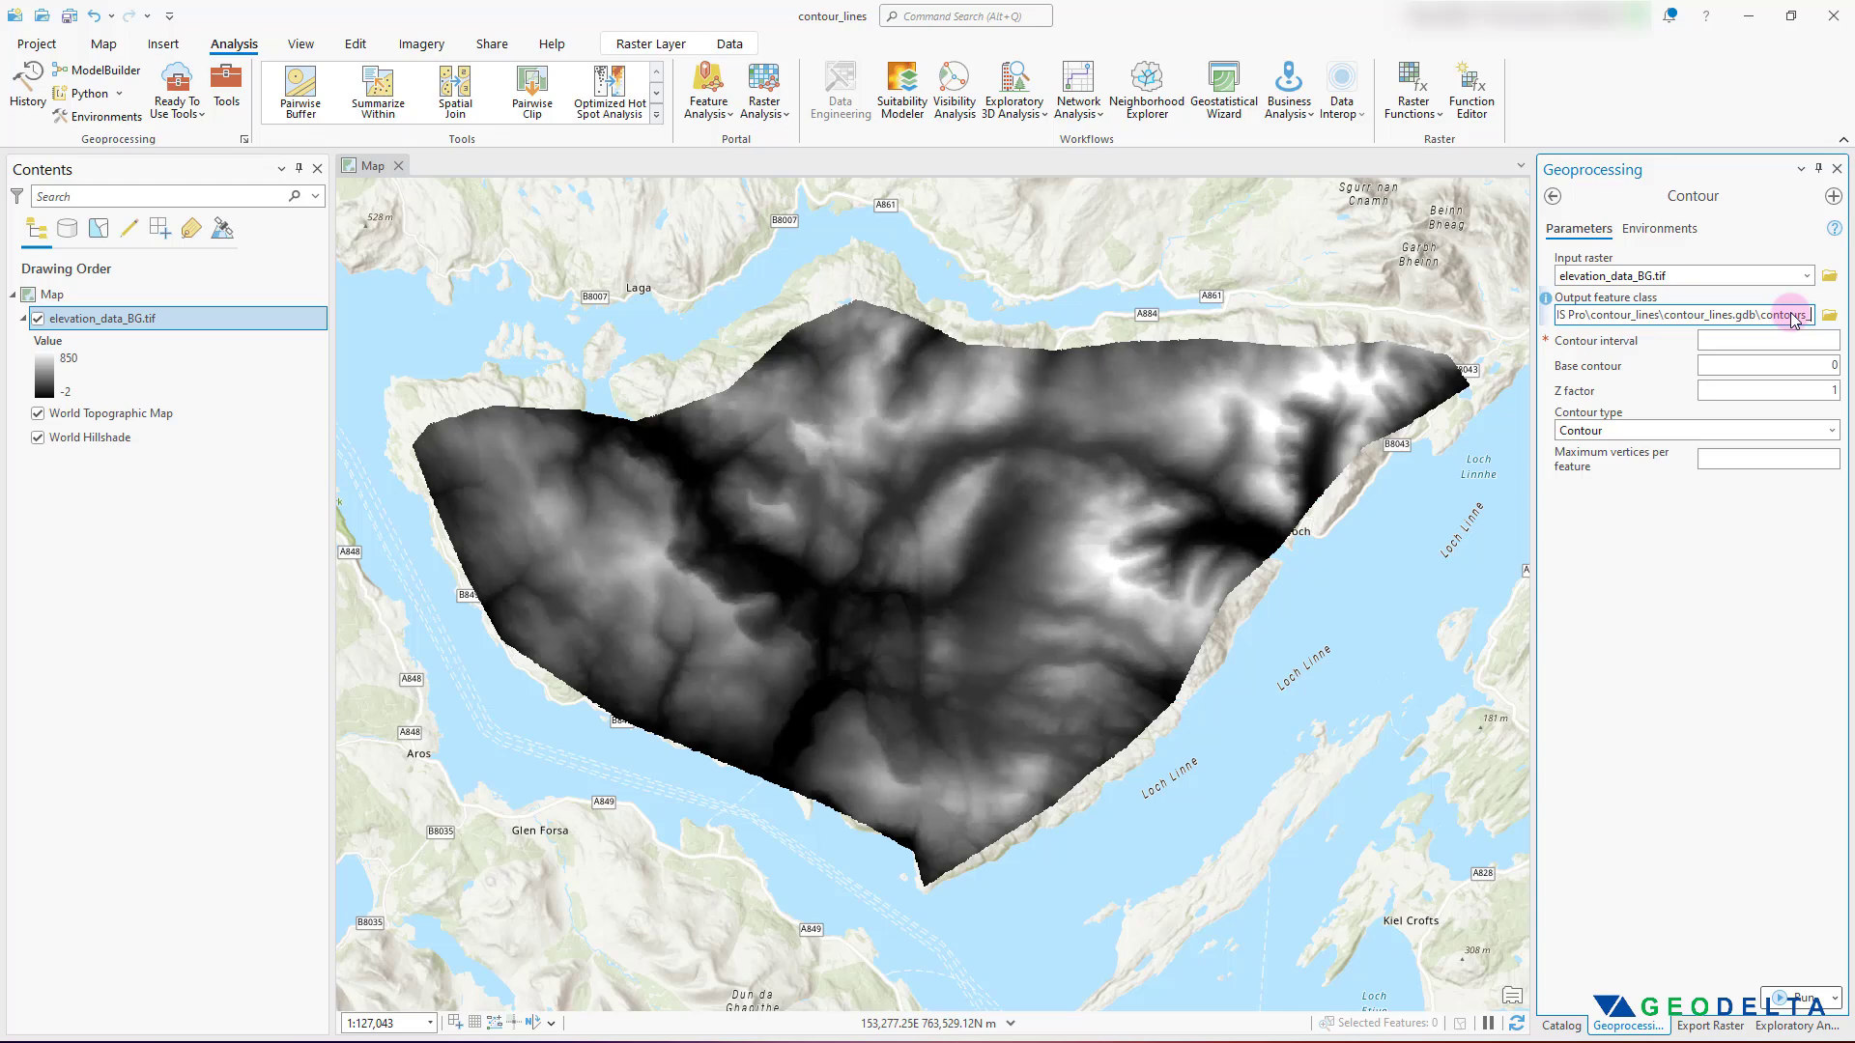
{"action": "type", "text": "test1"}
- Set the contour interval to 75, run the Contour tool and close its pane
{"action": "left_click", "coordinate": [1731, 342]}
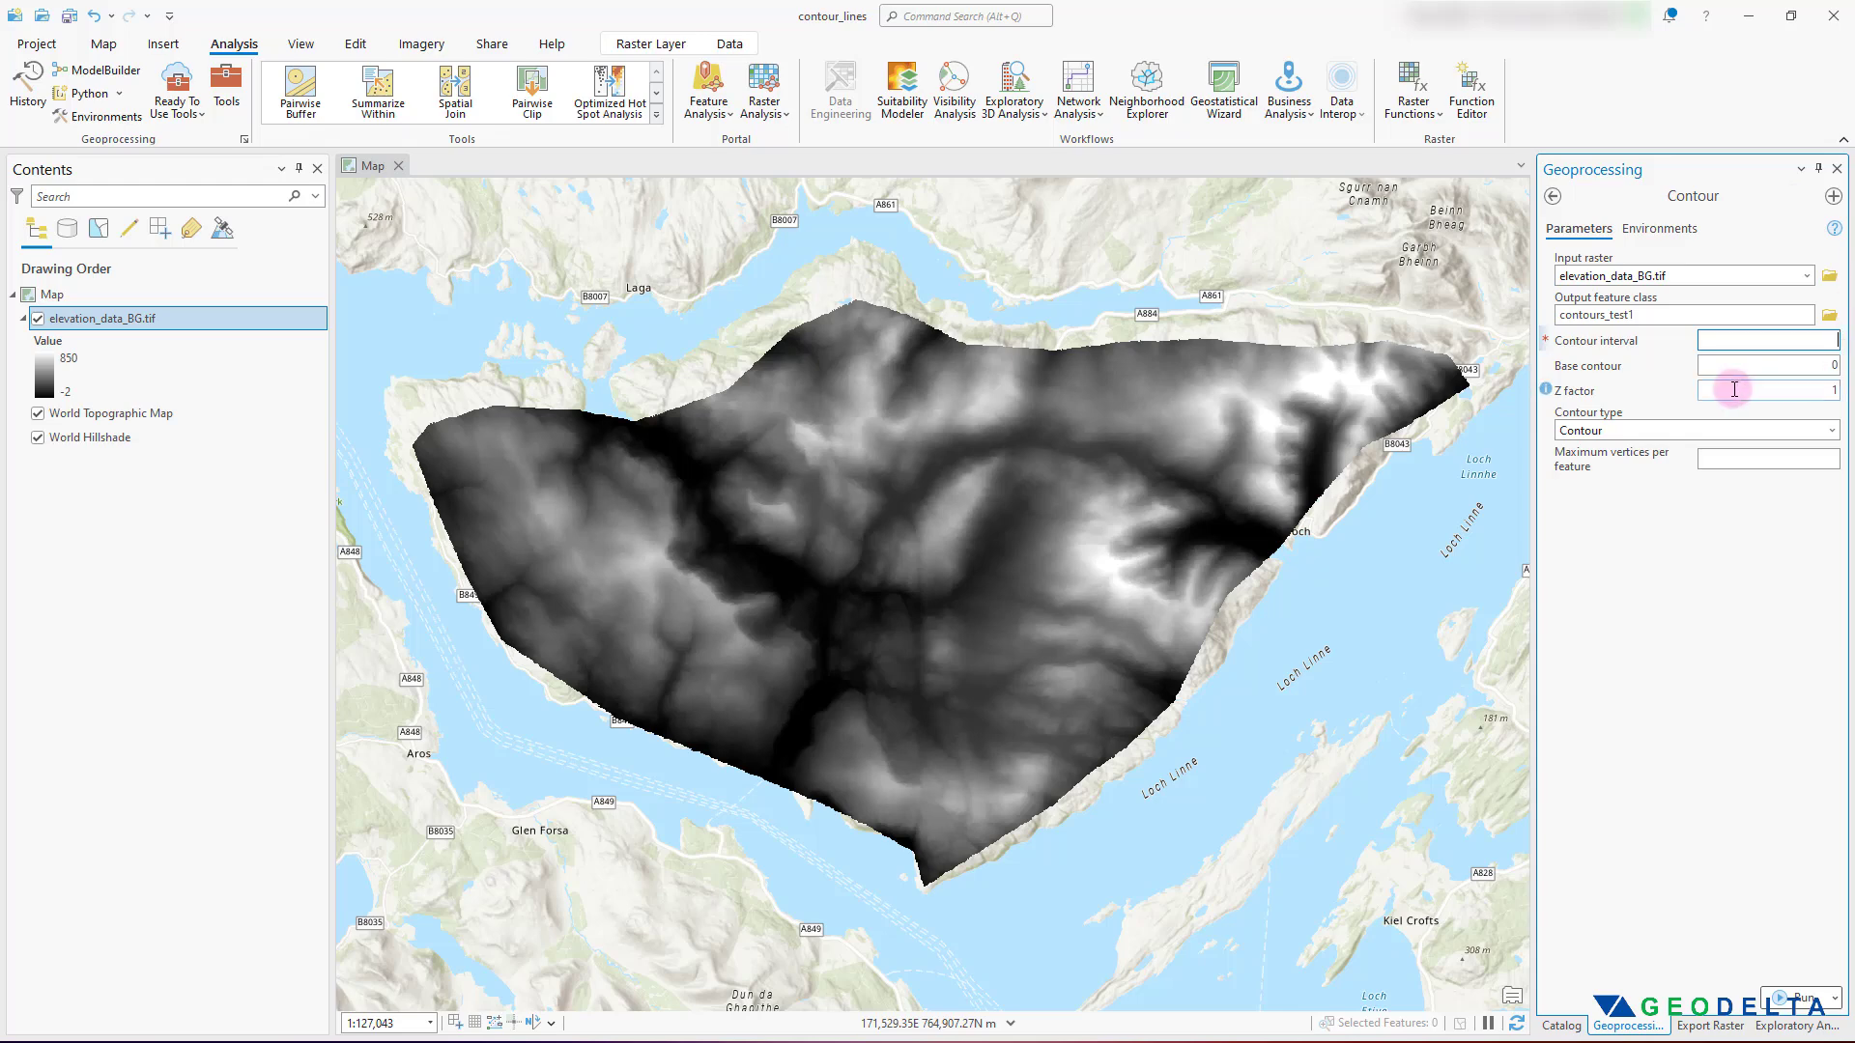
{"action": "left_click", "coordinate": [1737, 354]}
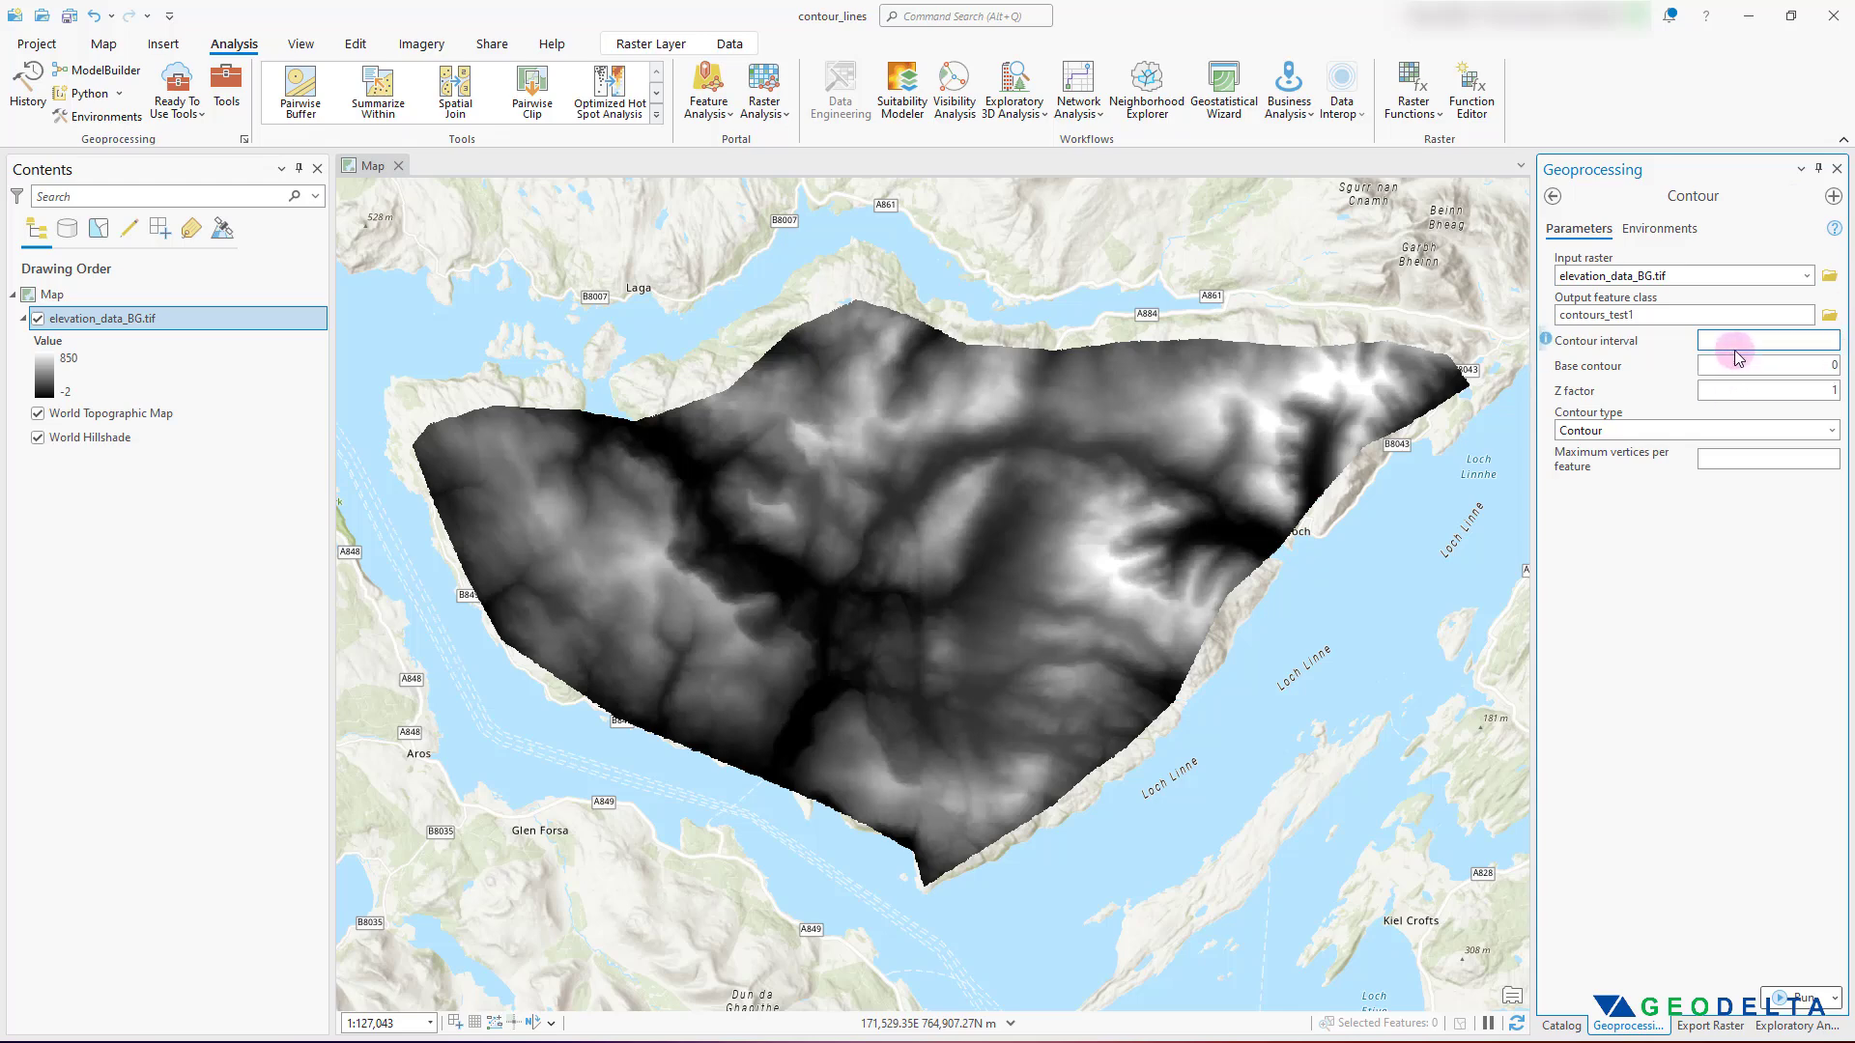
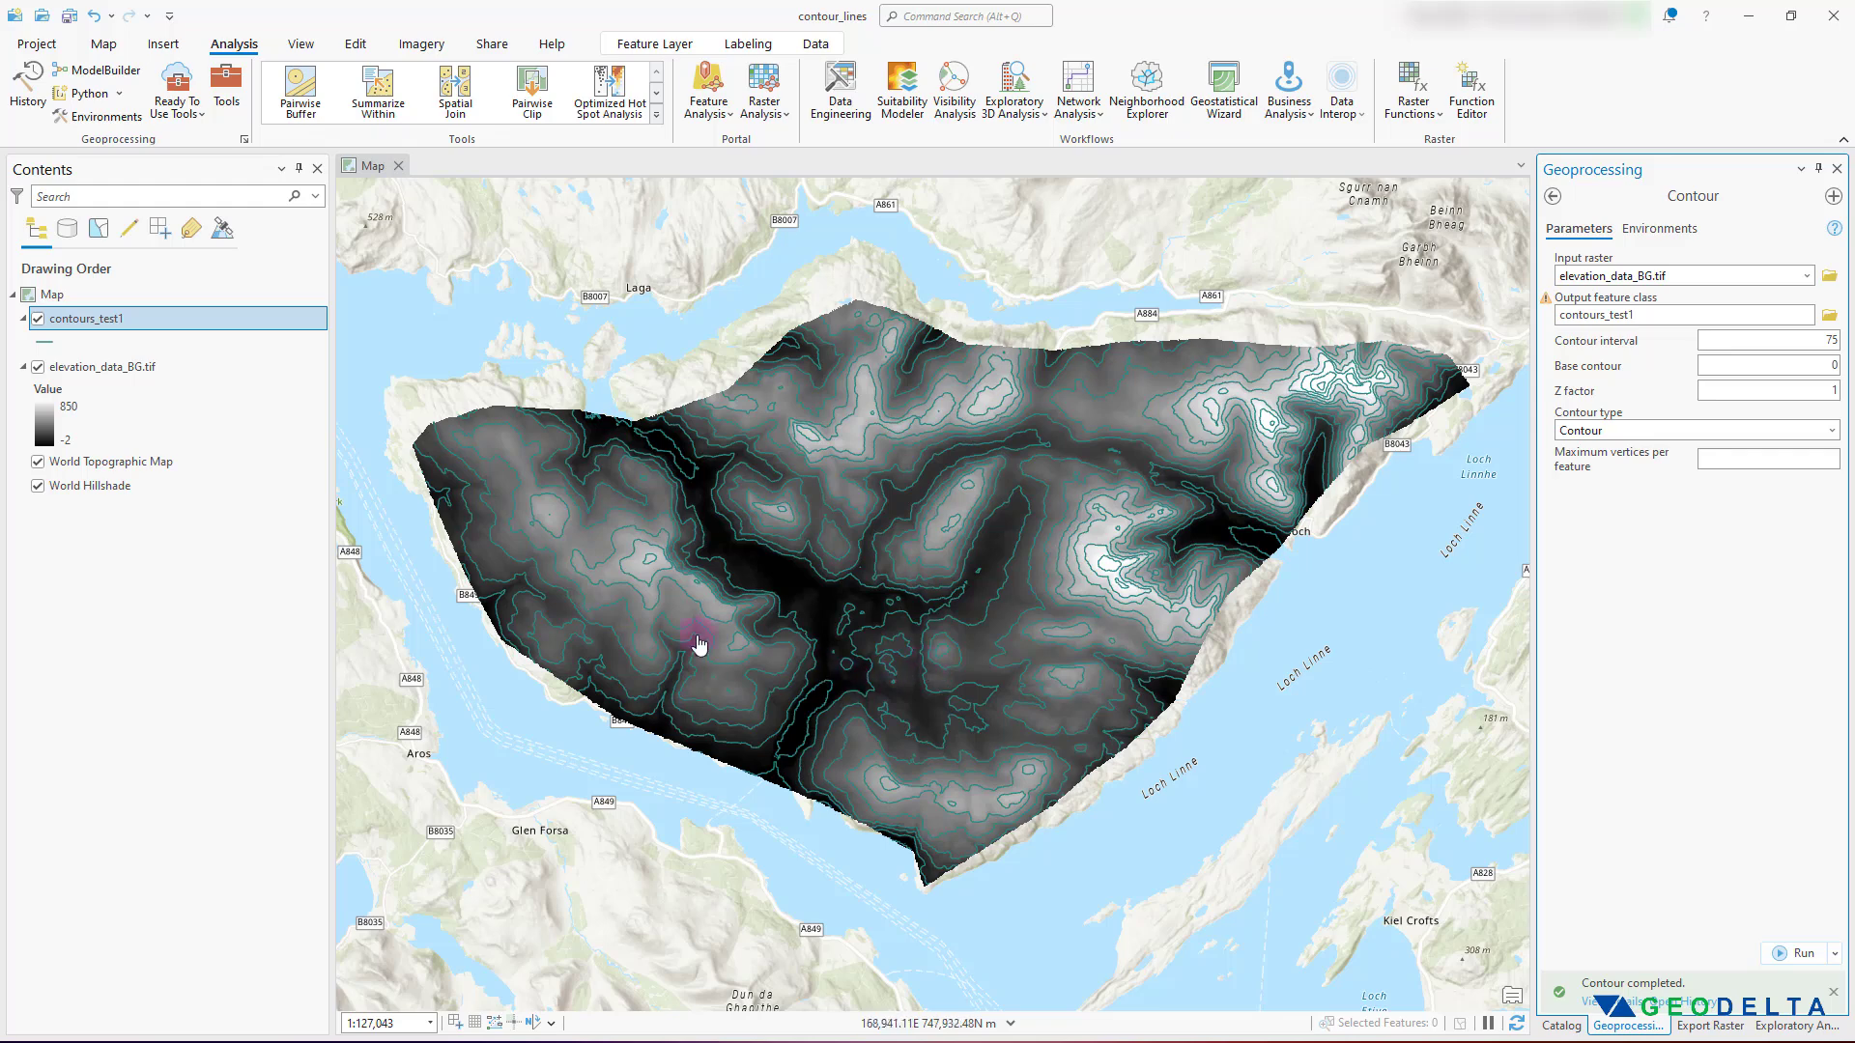
{"action": "left_click", "coordinate": [1836, 168]}
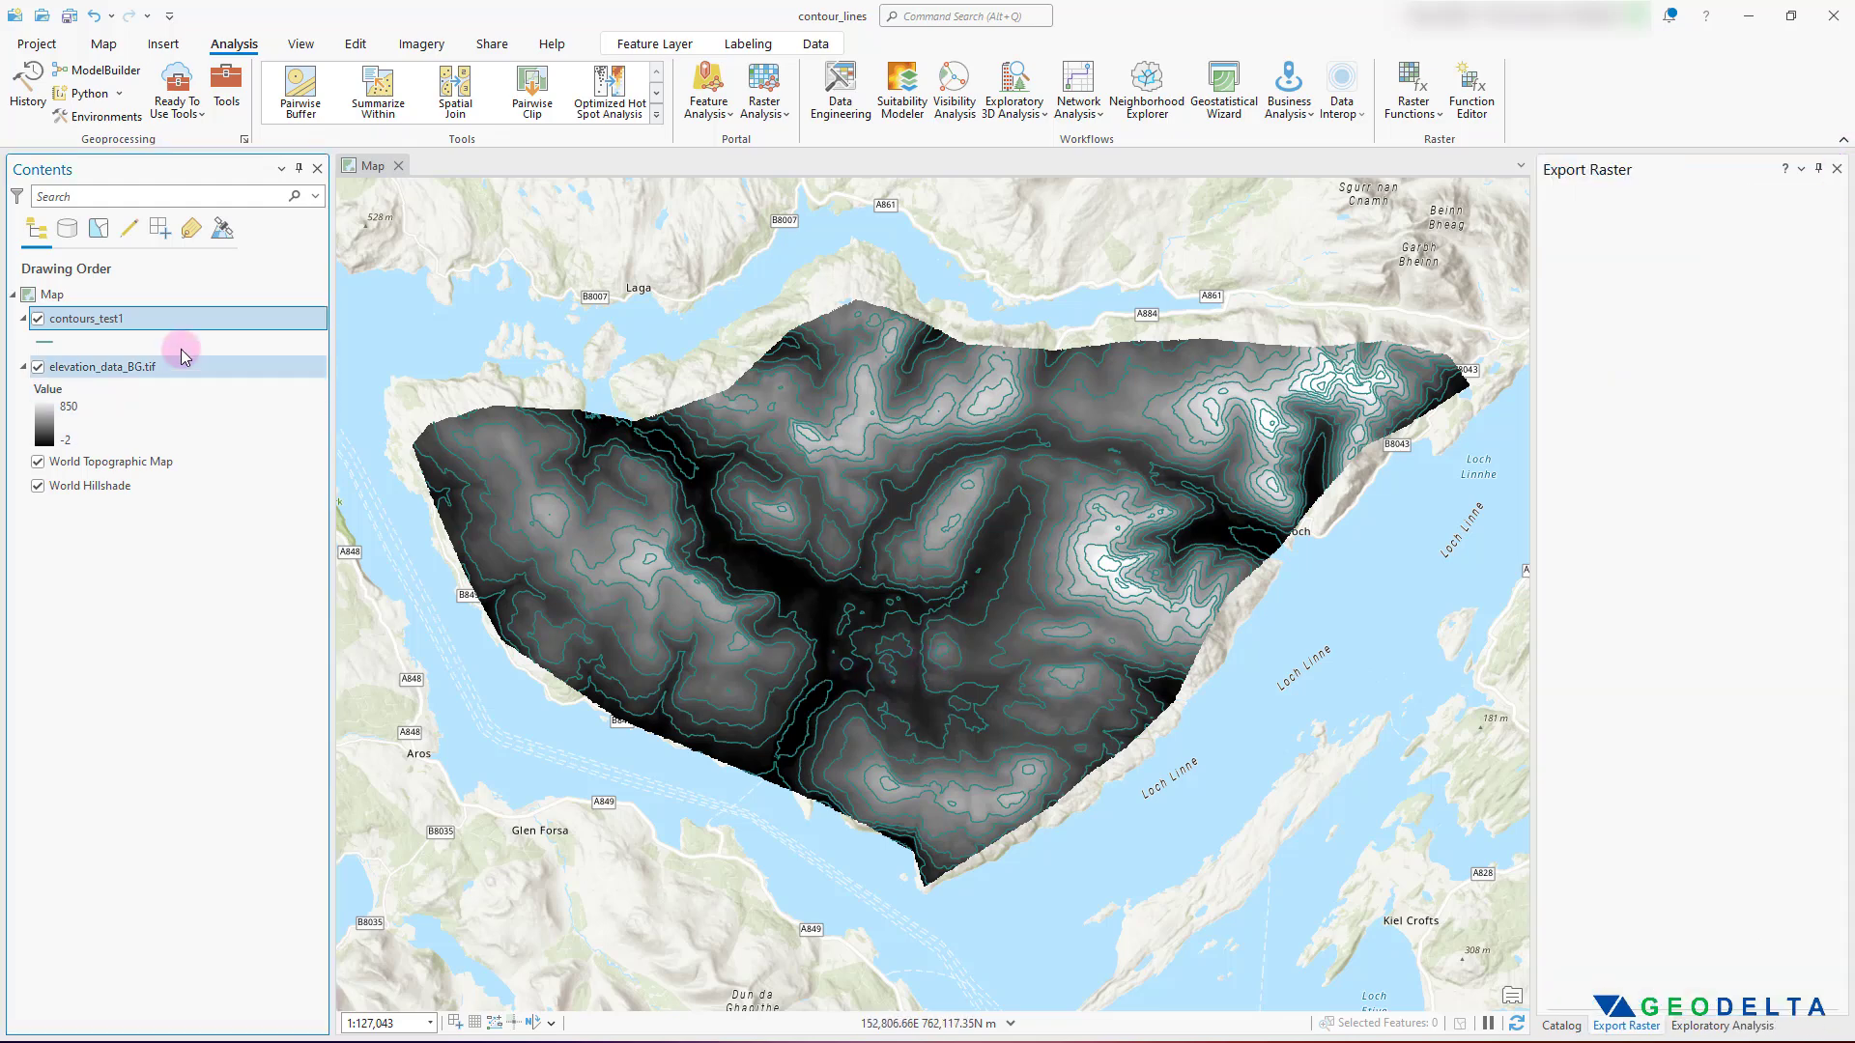
- Examine the Contour and Shape_Length fields in the attribute table of contours_test1, and close the table
{"action": "right_click", "coordinate": [133, 329]}
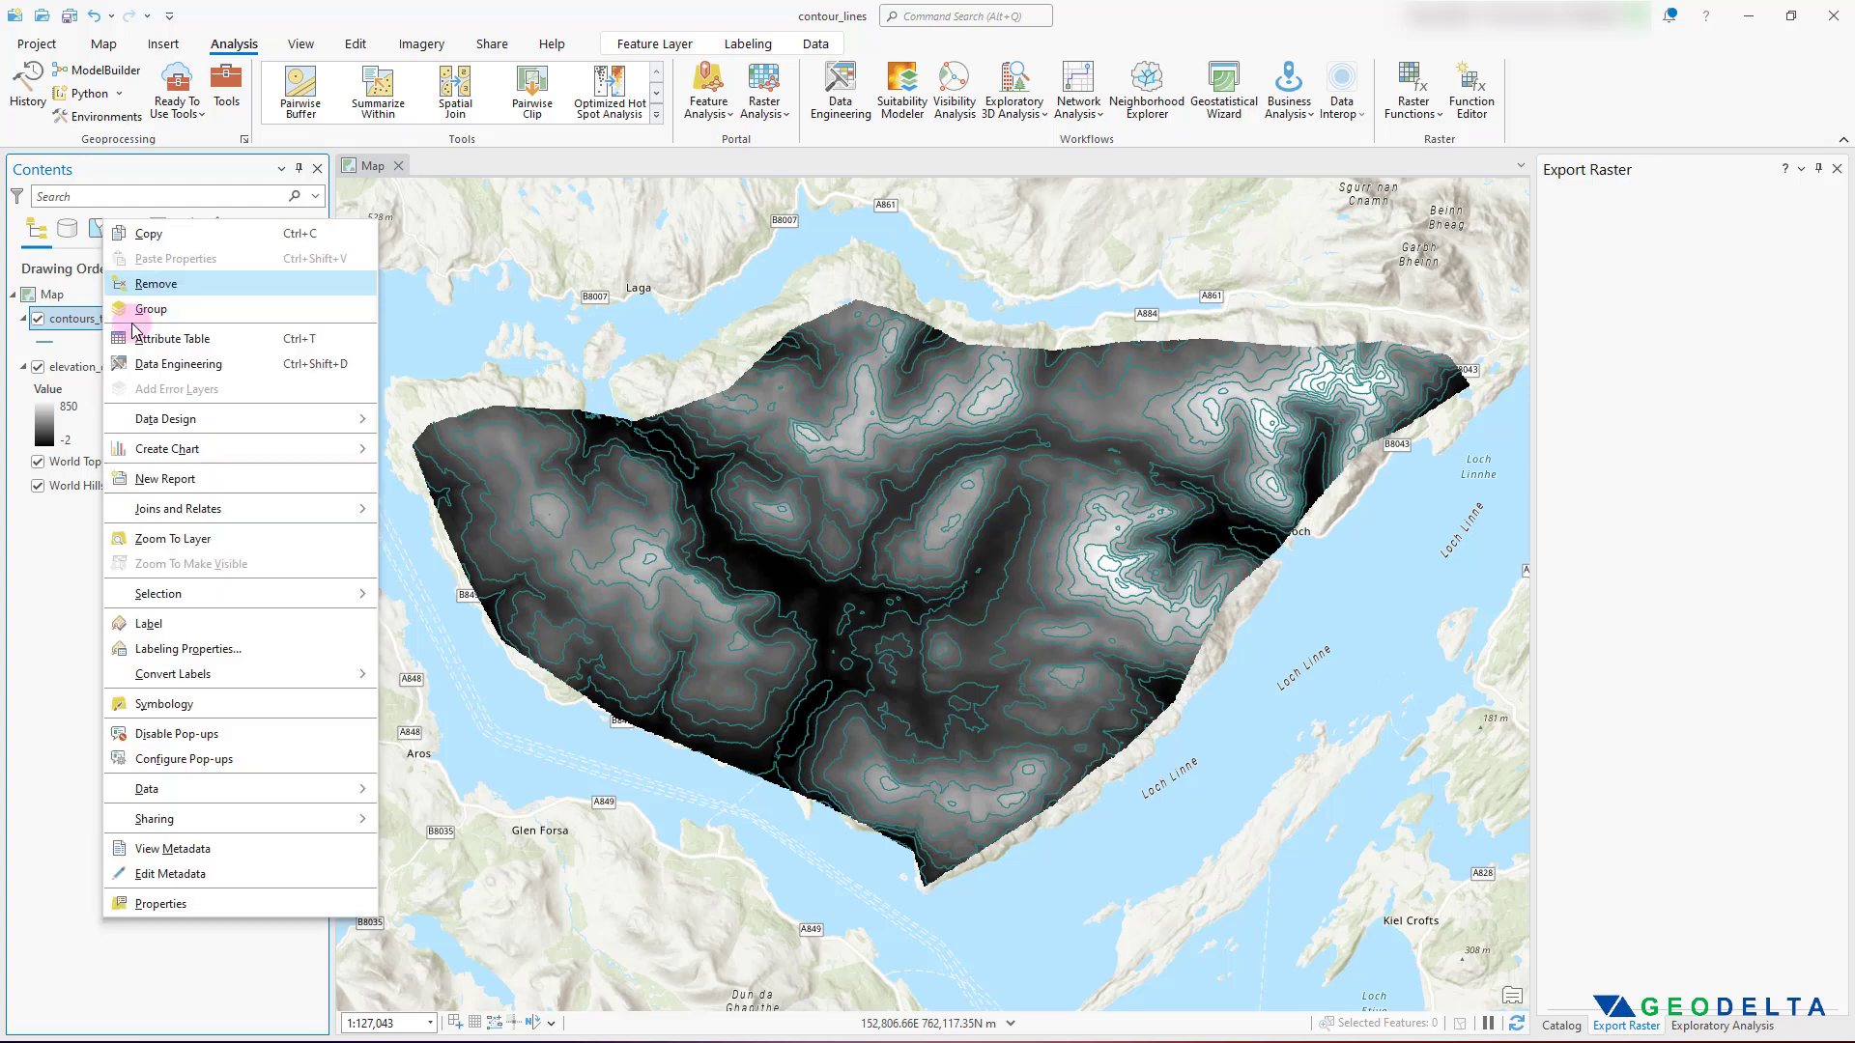
{"action": "left_click", "coordinate": [212, 342]}
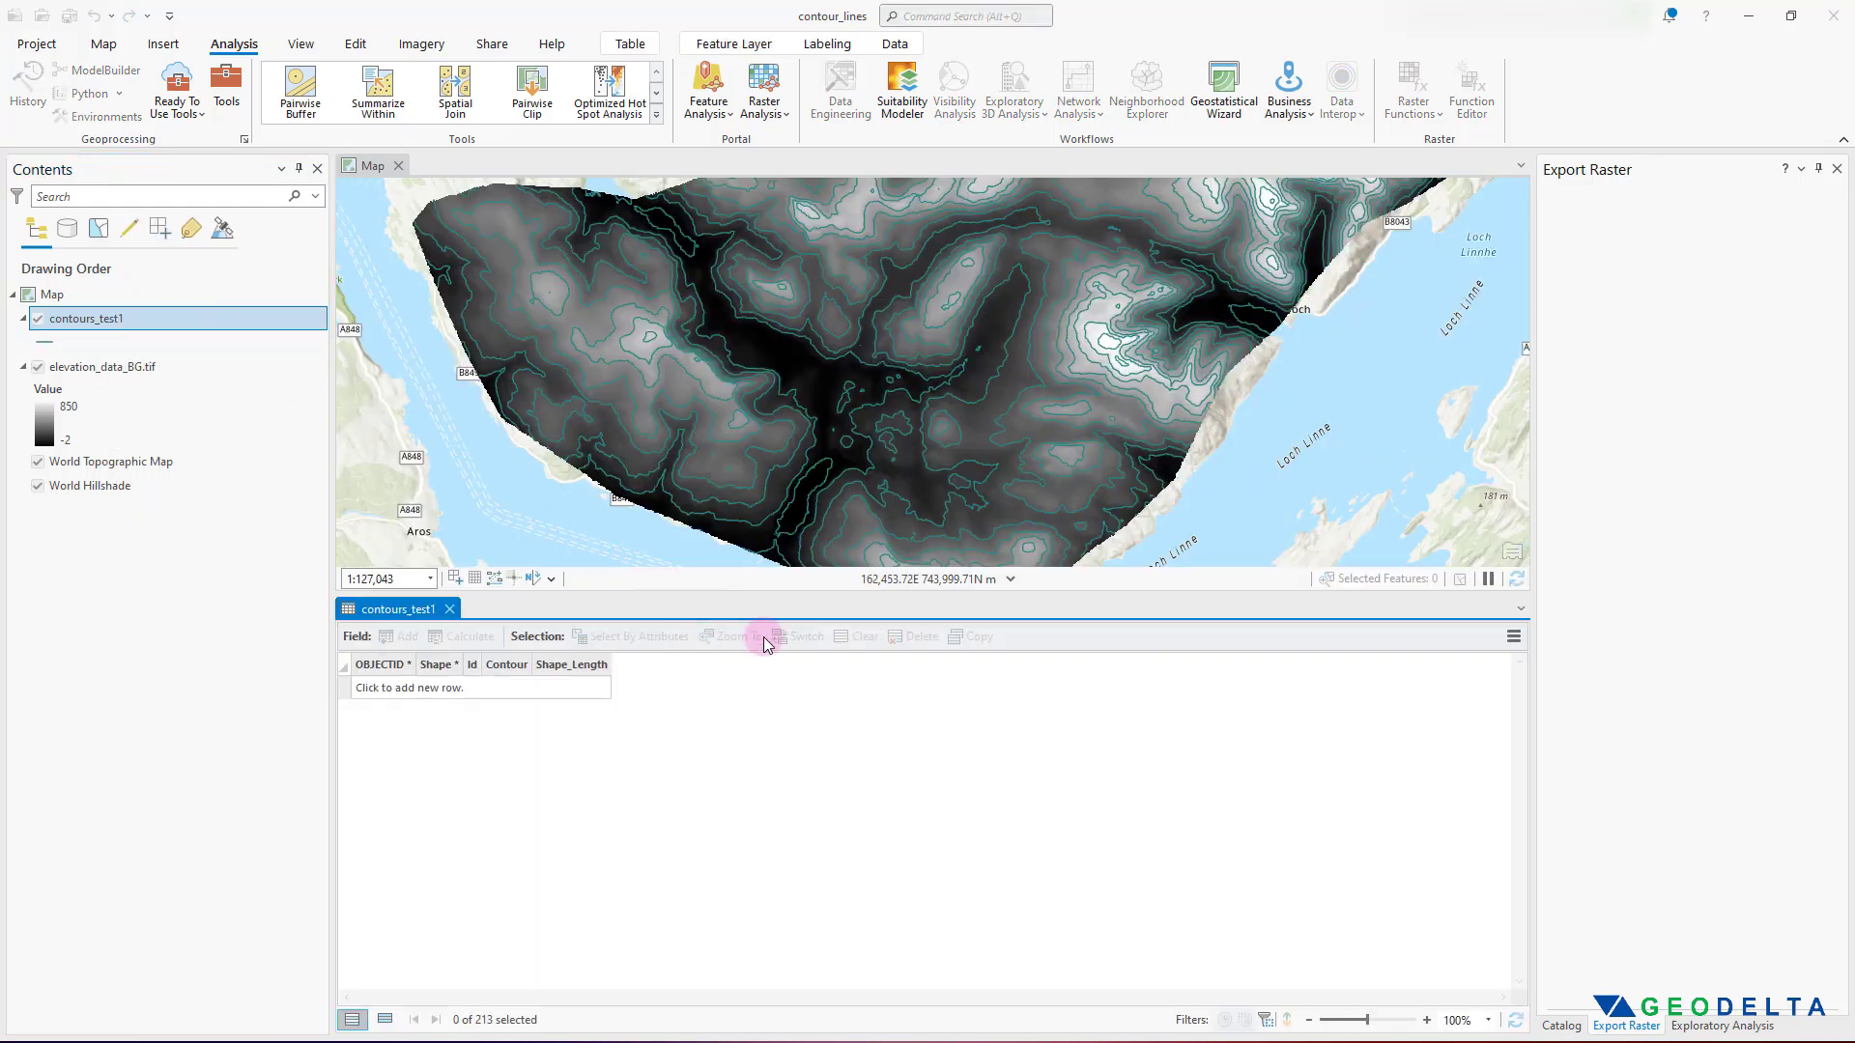
{"action": "left_click_drag", "start_coordinate": [727, 589], "coordinate": [737, 675]}
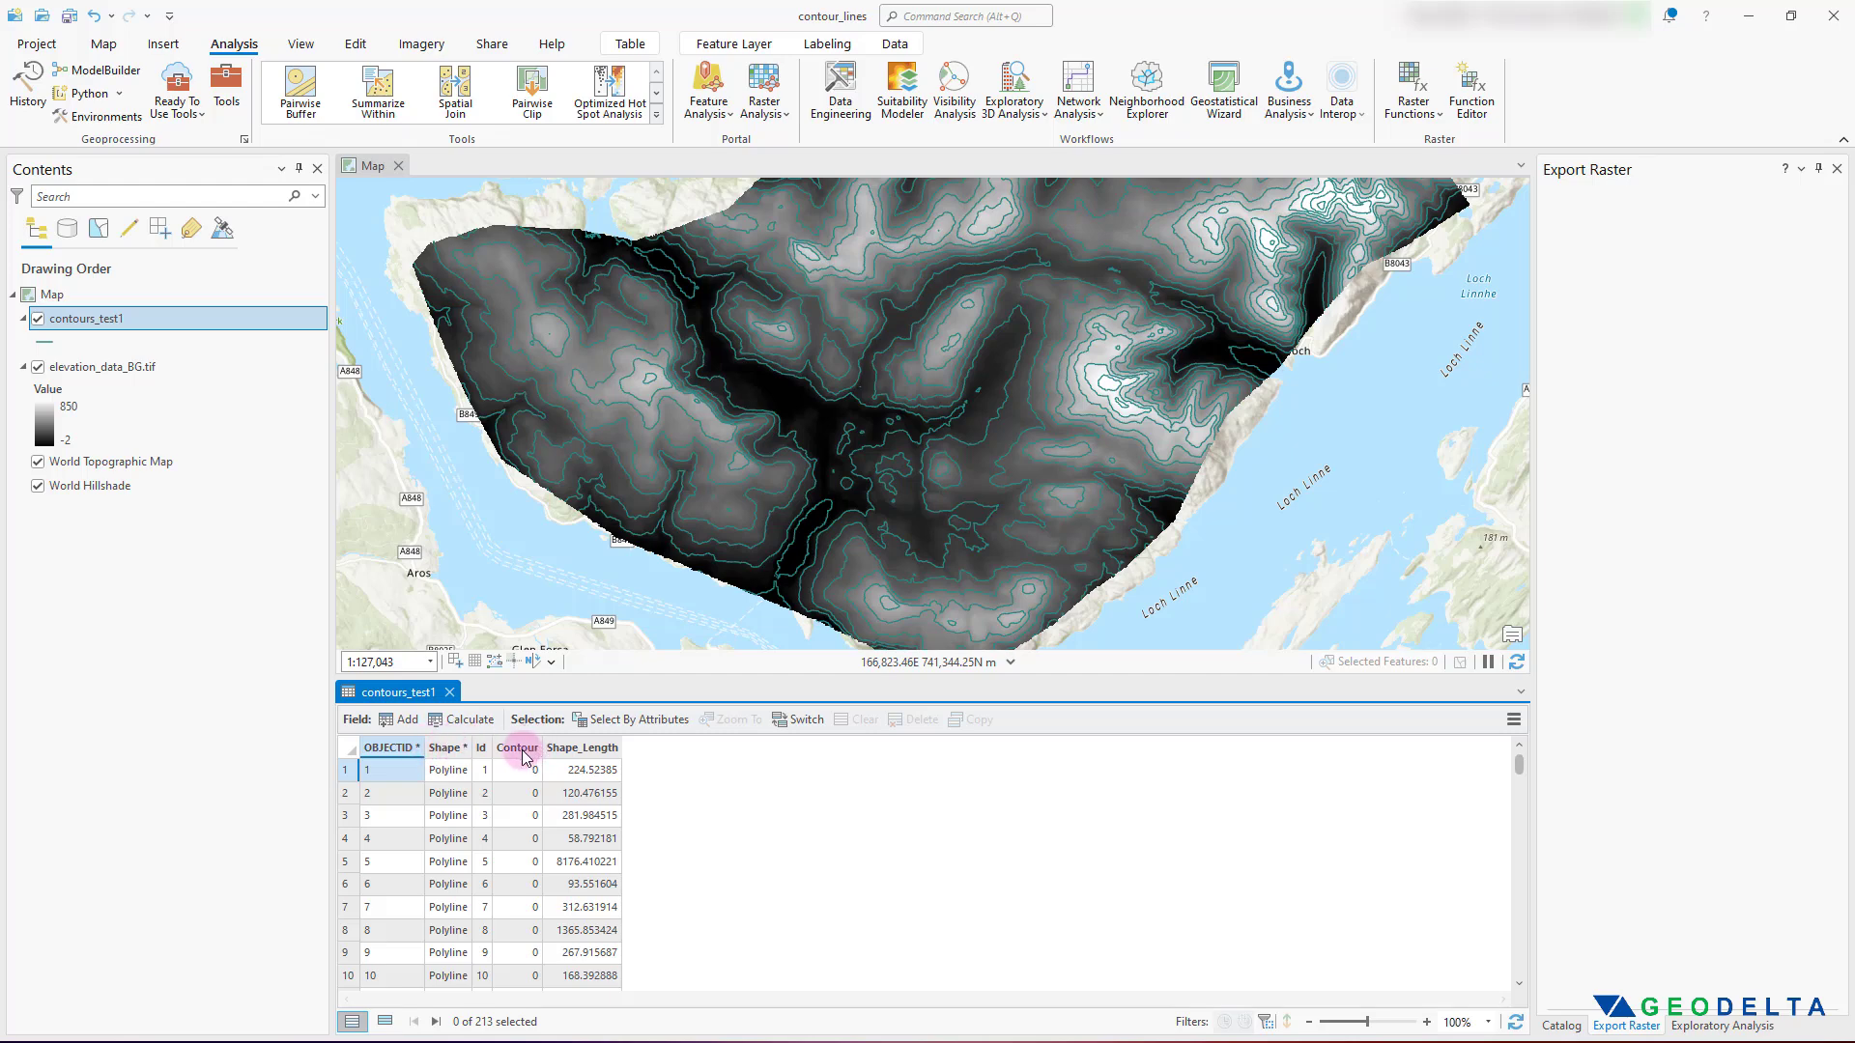
{"action": "mouse_move", "coordinate": [523, 754]}
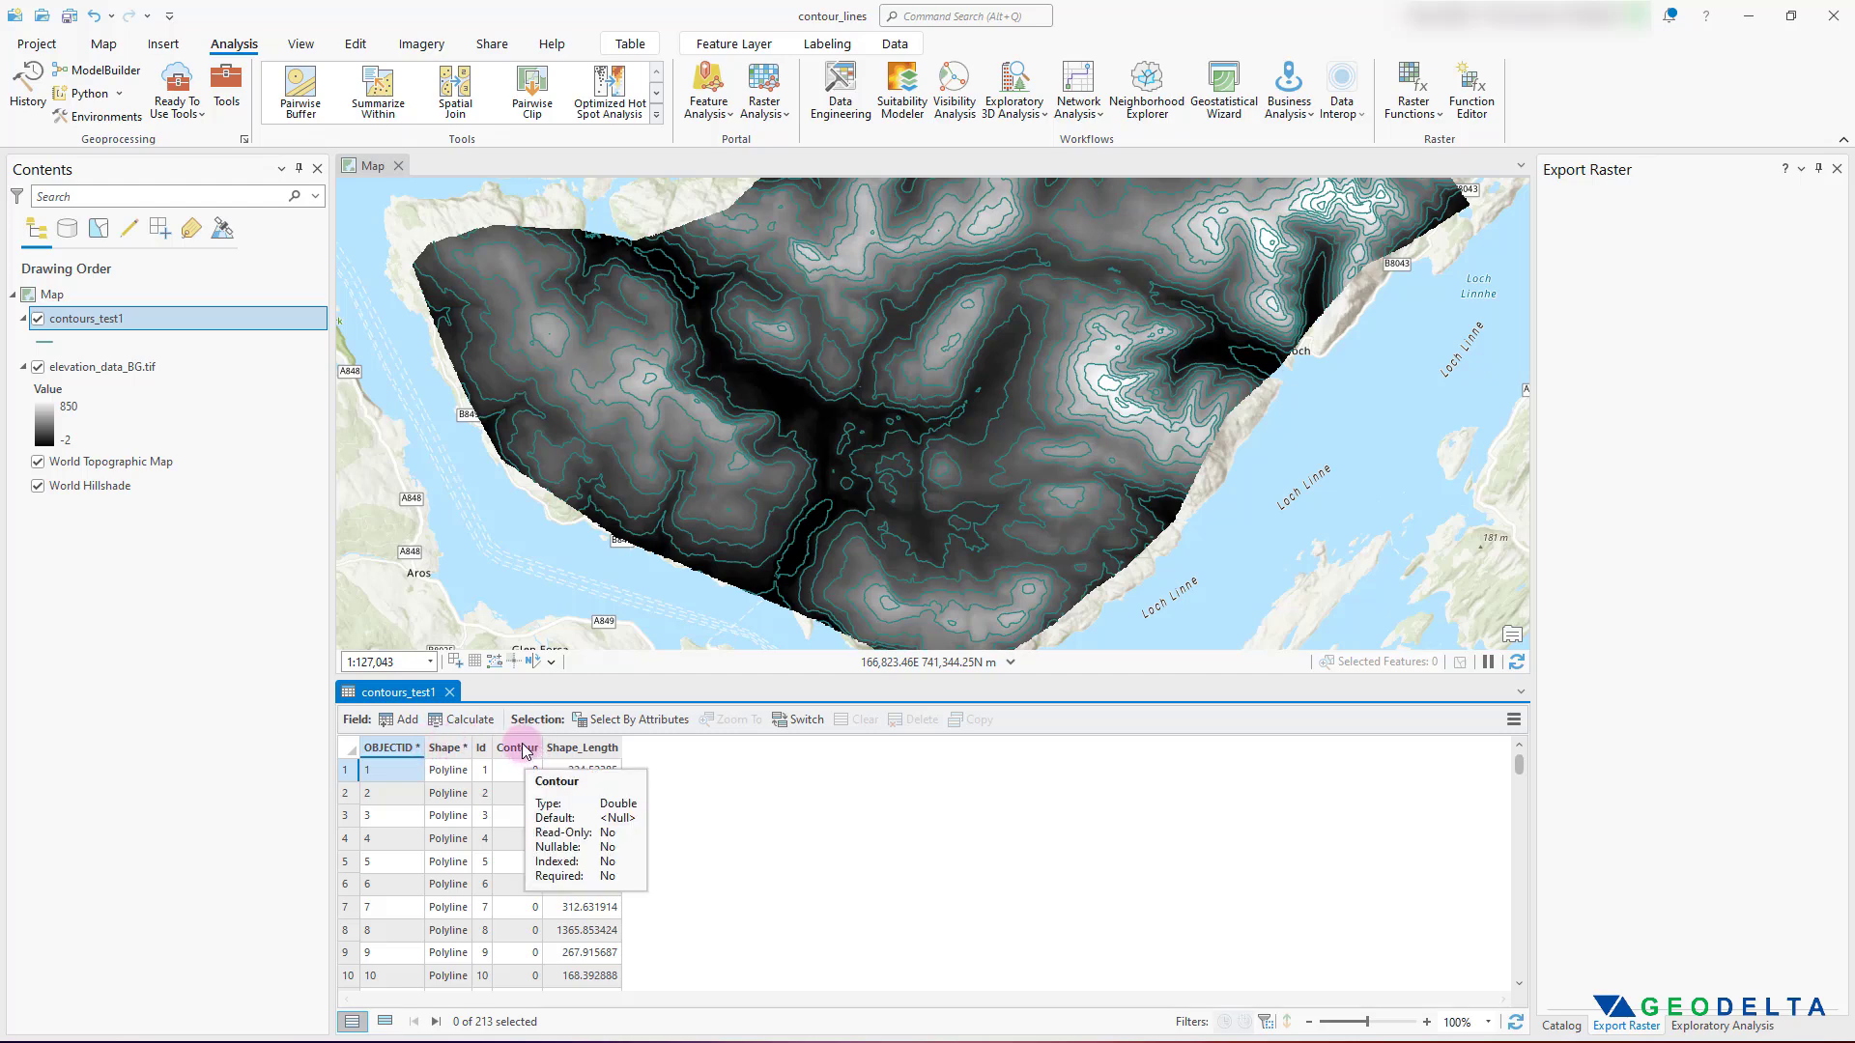
{"action": "mouse_move", "coordinate": [597, 752]}
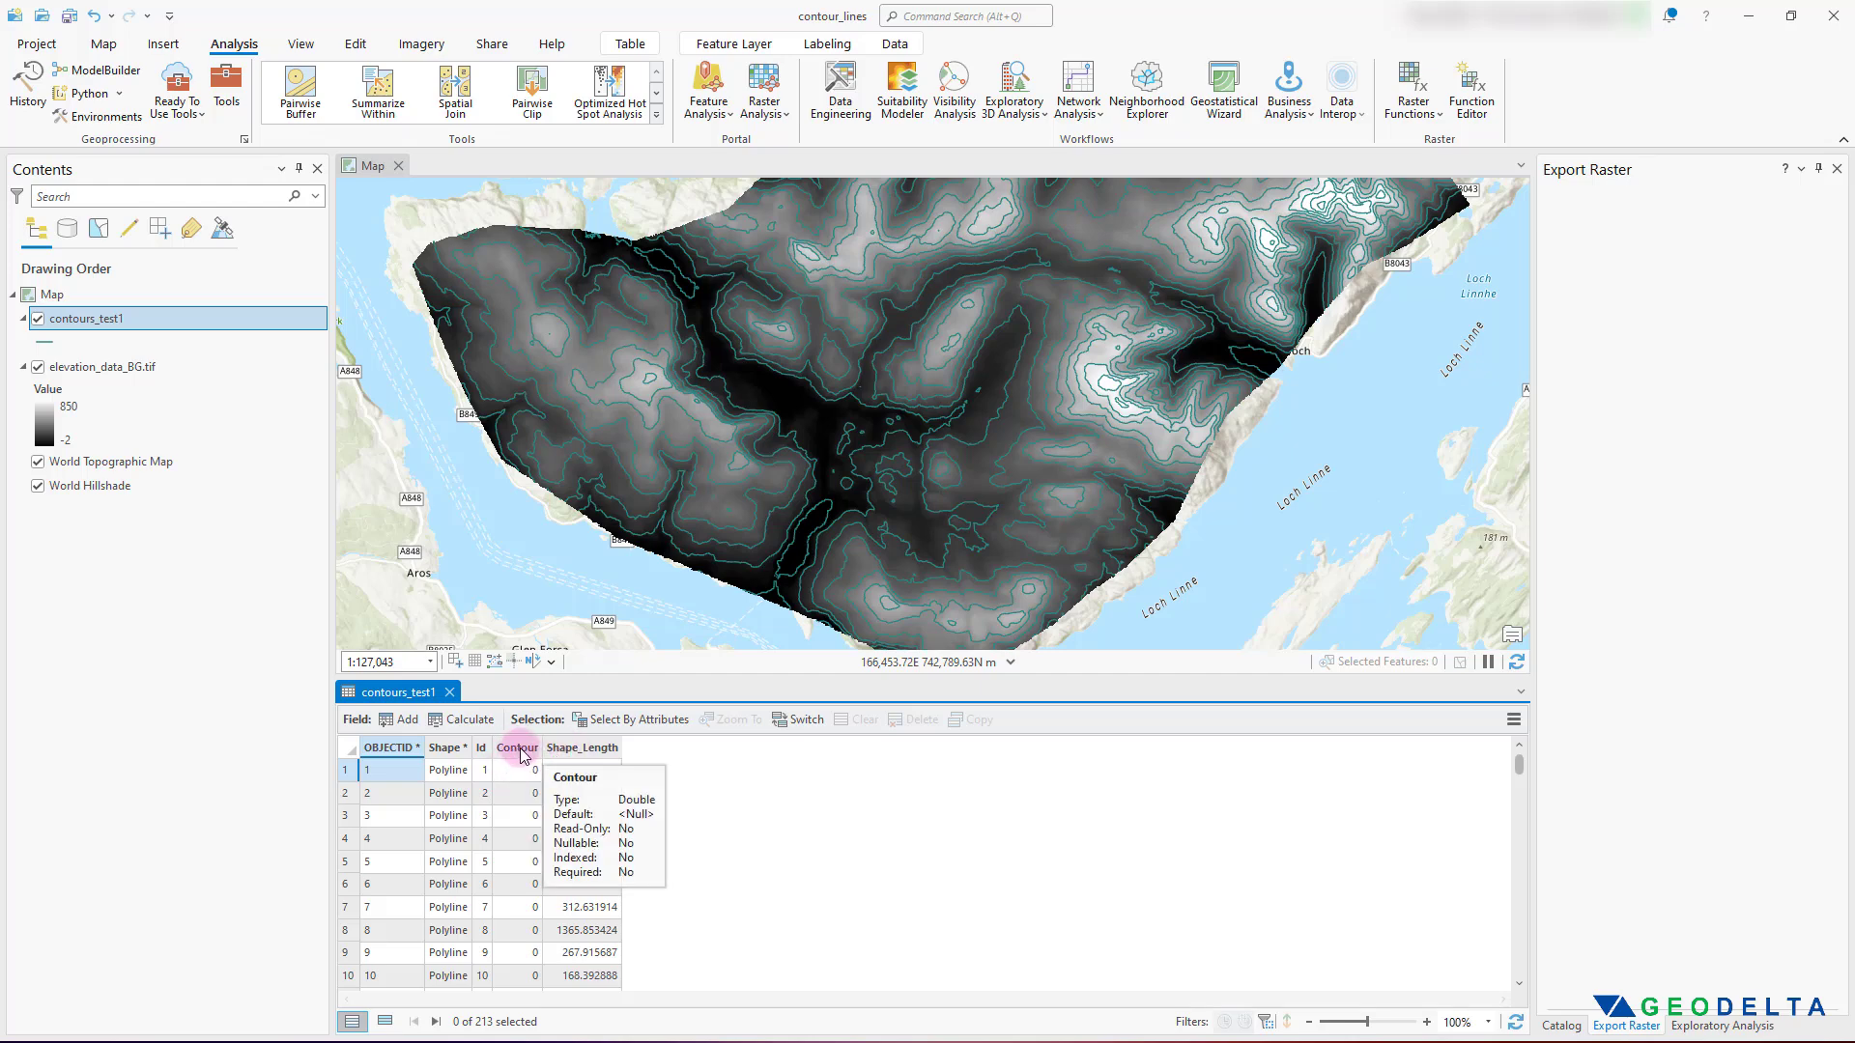
{"action": "left_click_drag", "start_coordinate": [1518, 763], "coordinate": [1126, 468]}
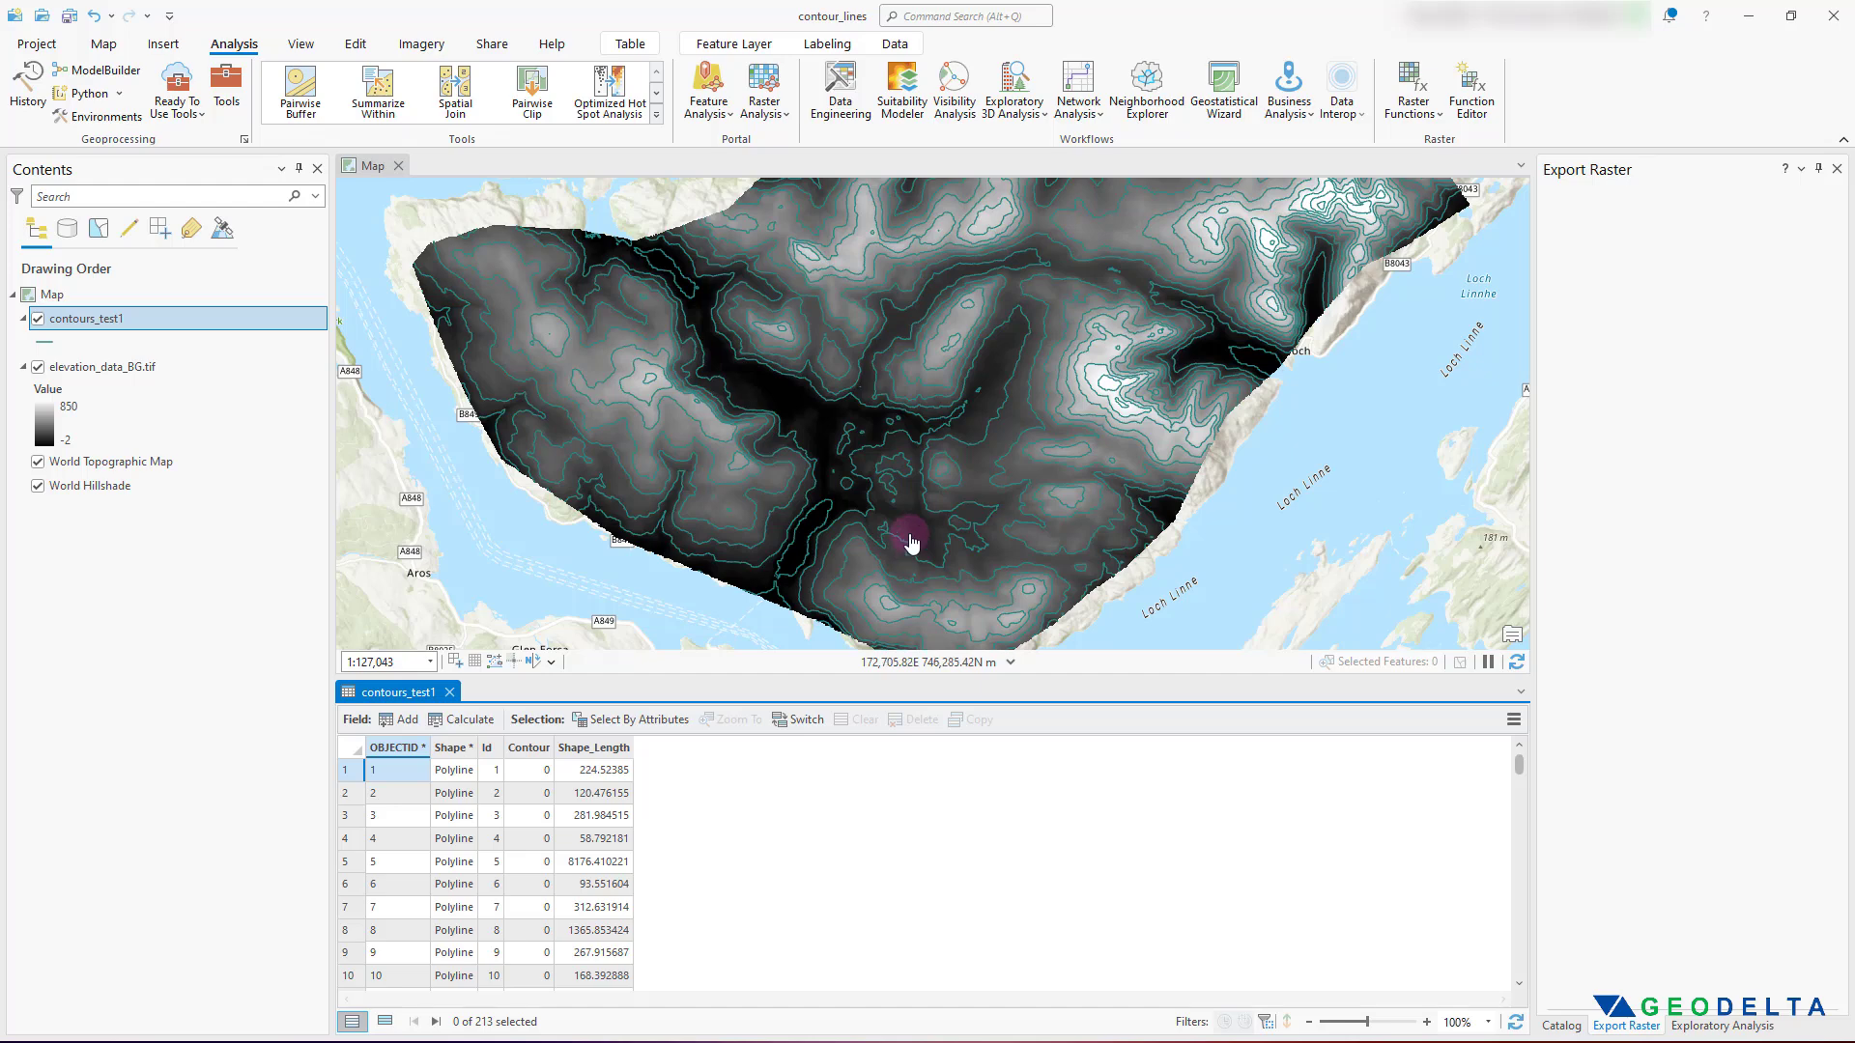
{"action": "left_click", "coordinate": [449, 692]}
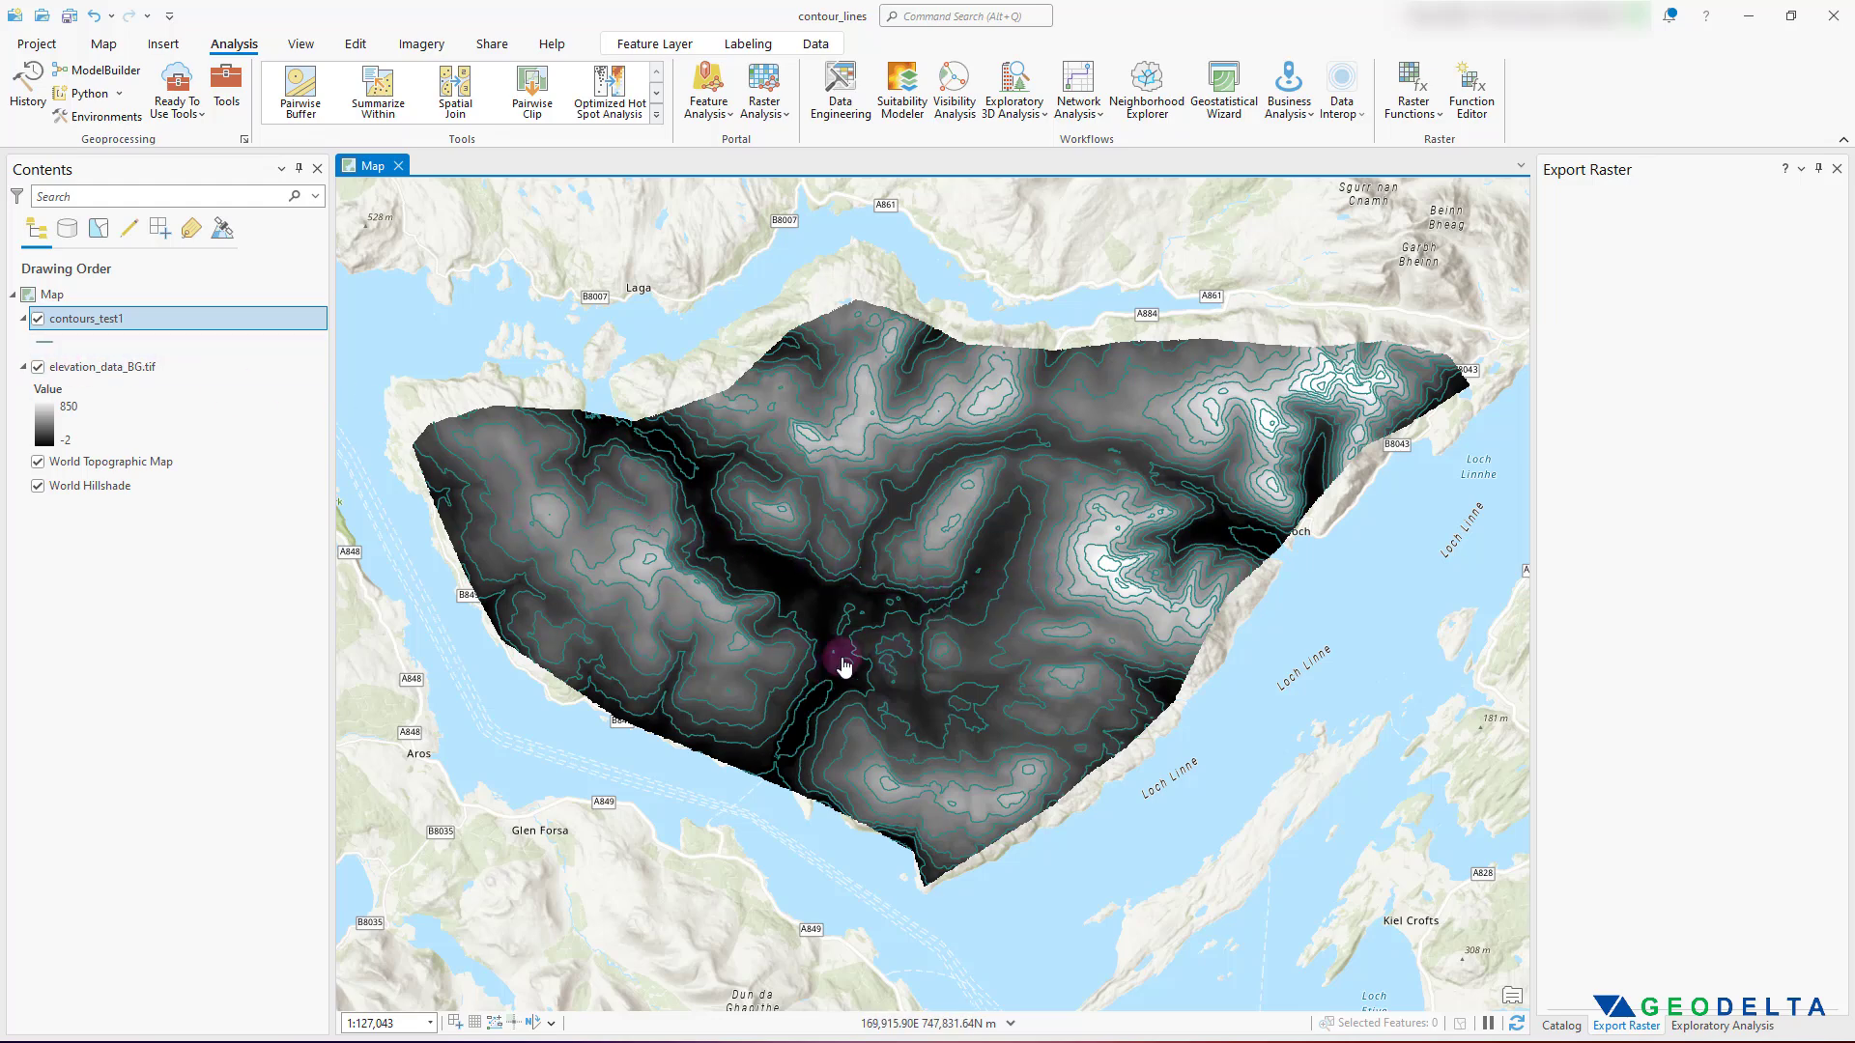
- Change the line symbol color of contours_test1 to bright turquoise green and apply it
{"action": "right_click", "coordinate": [108, 320]}
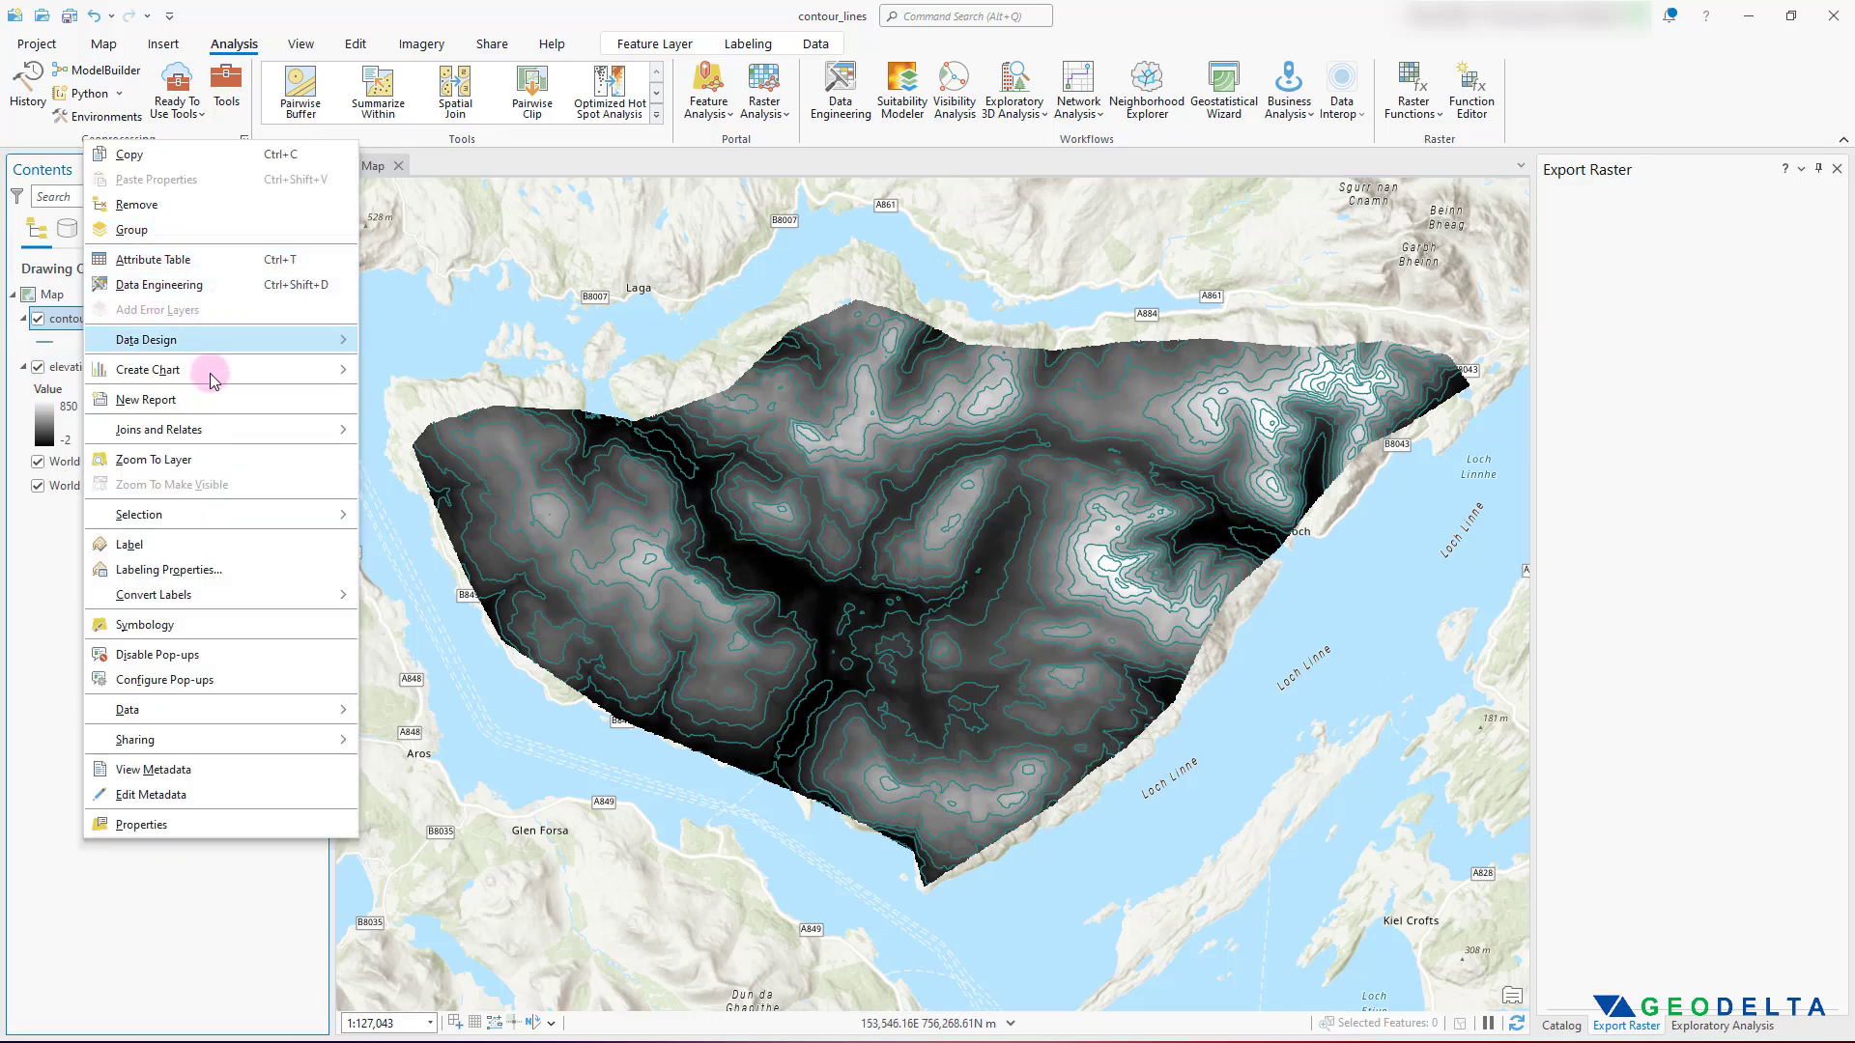
{"action": "left_click", "coordinate": [193, 624]}
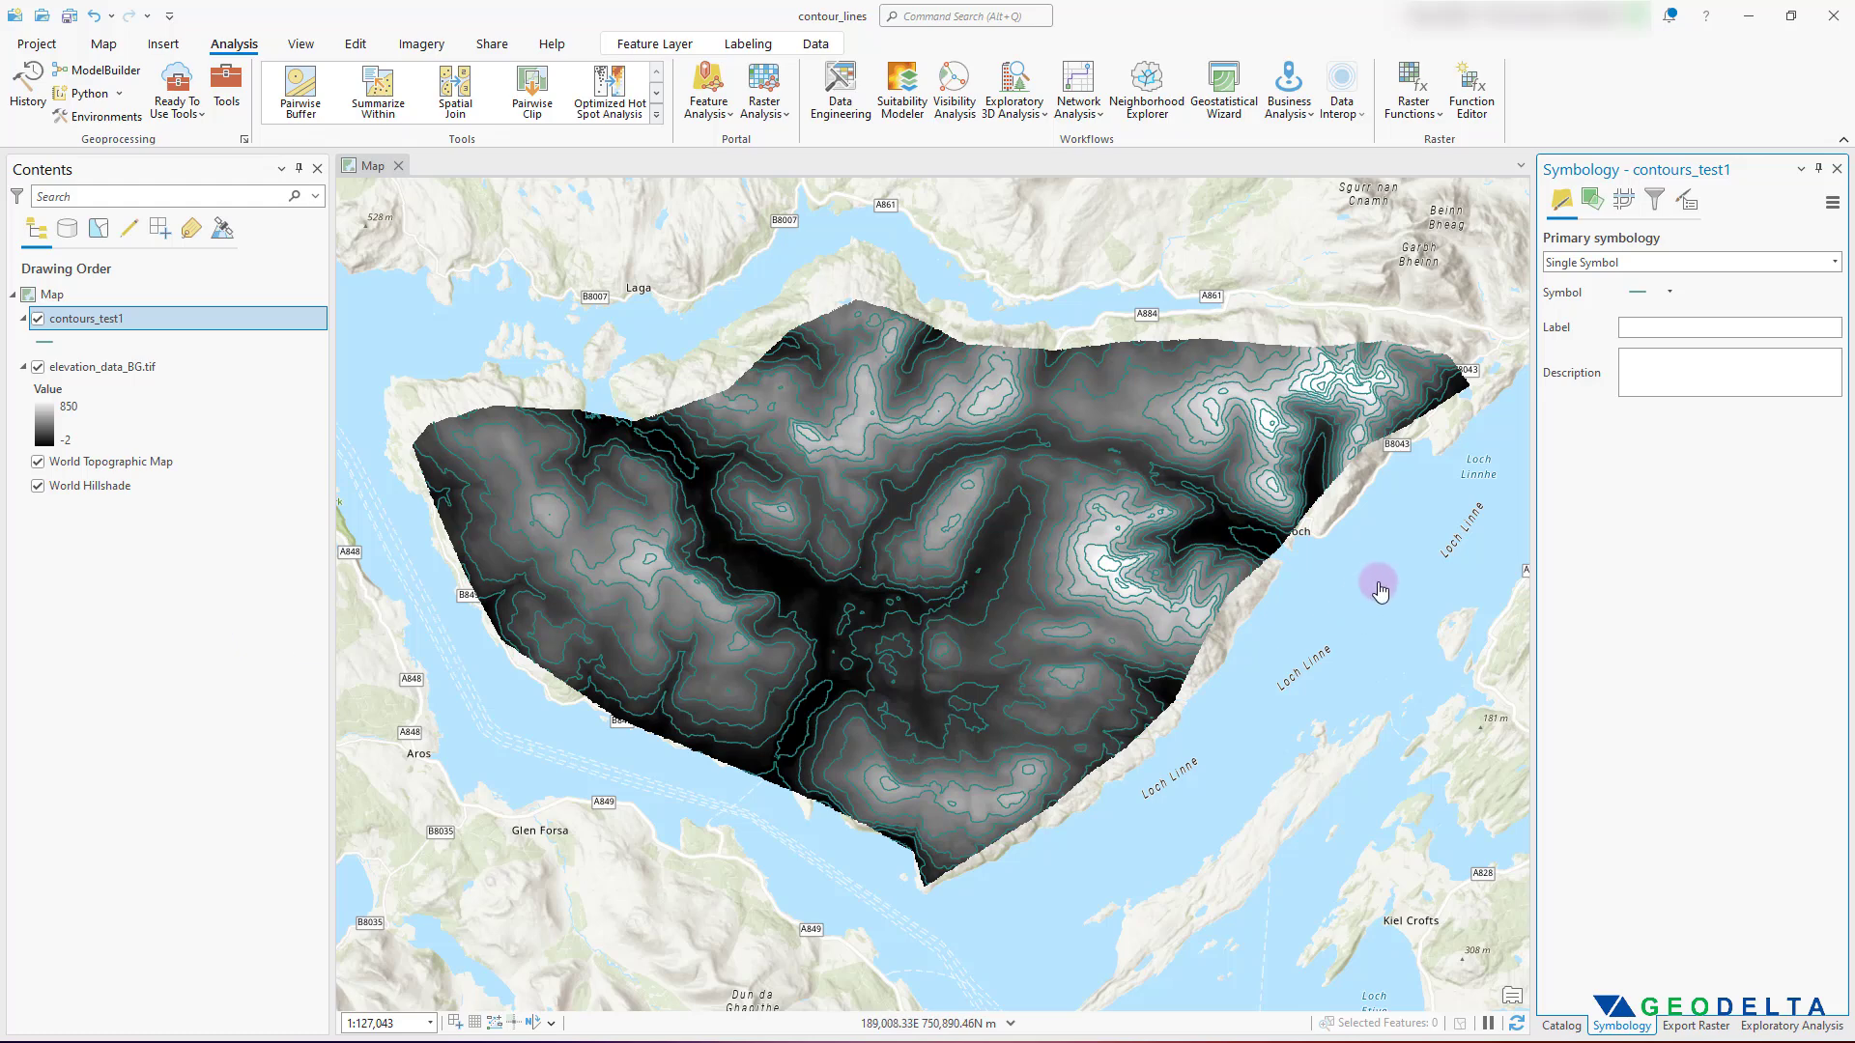
{"action": "left_click", "coordinate": [1636, 295]}
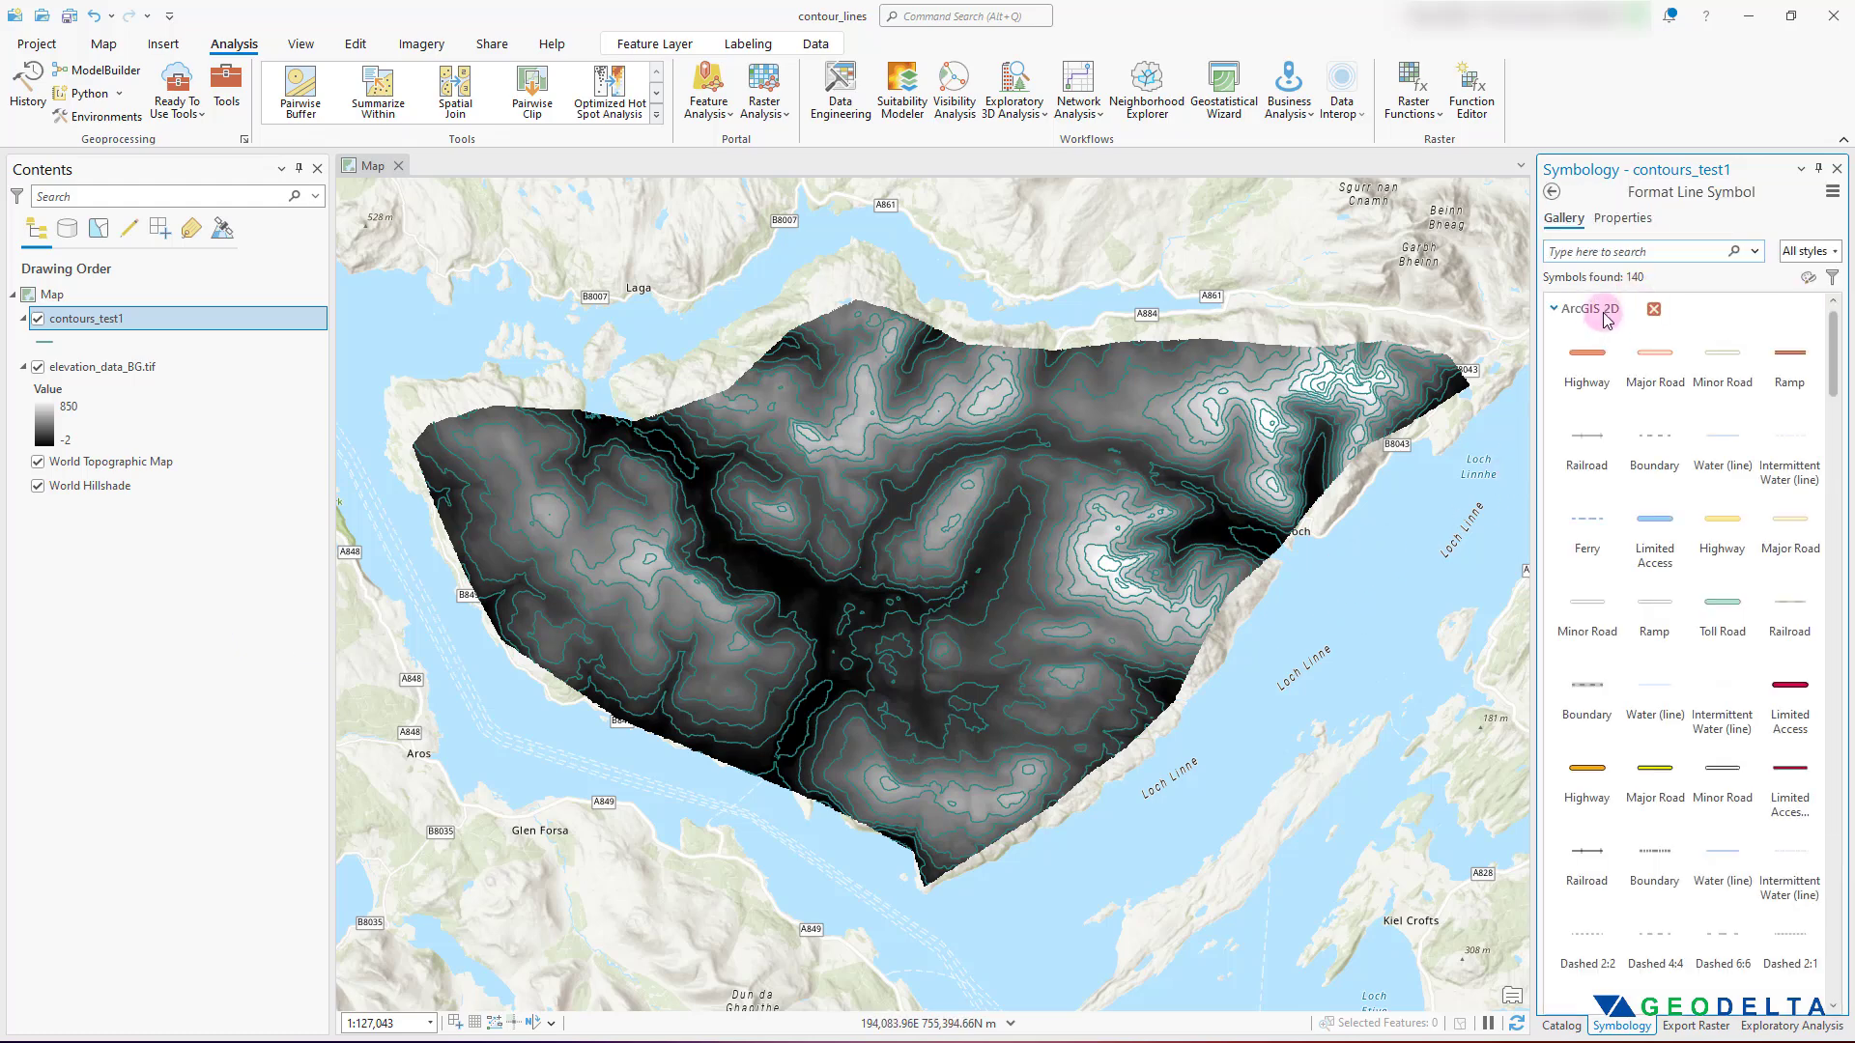
{"action": "left_click", "coordinate": [1626, 220]}
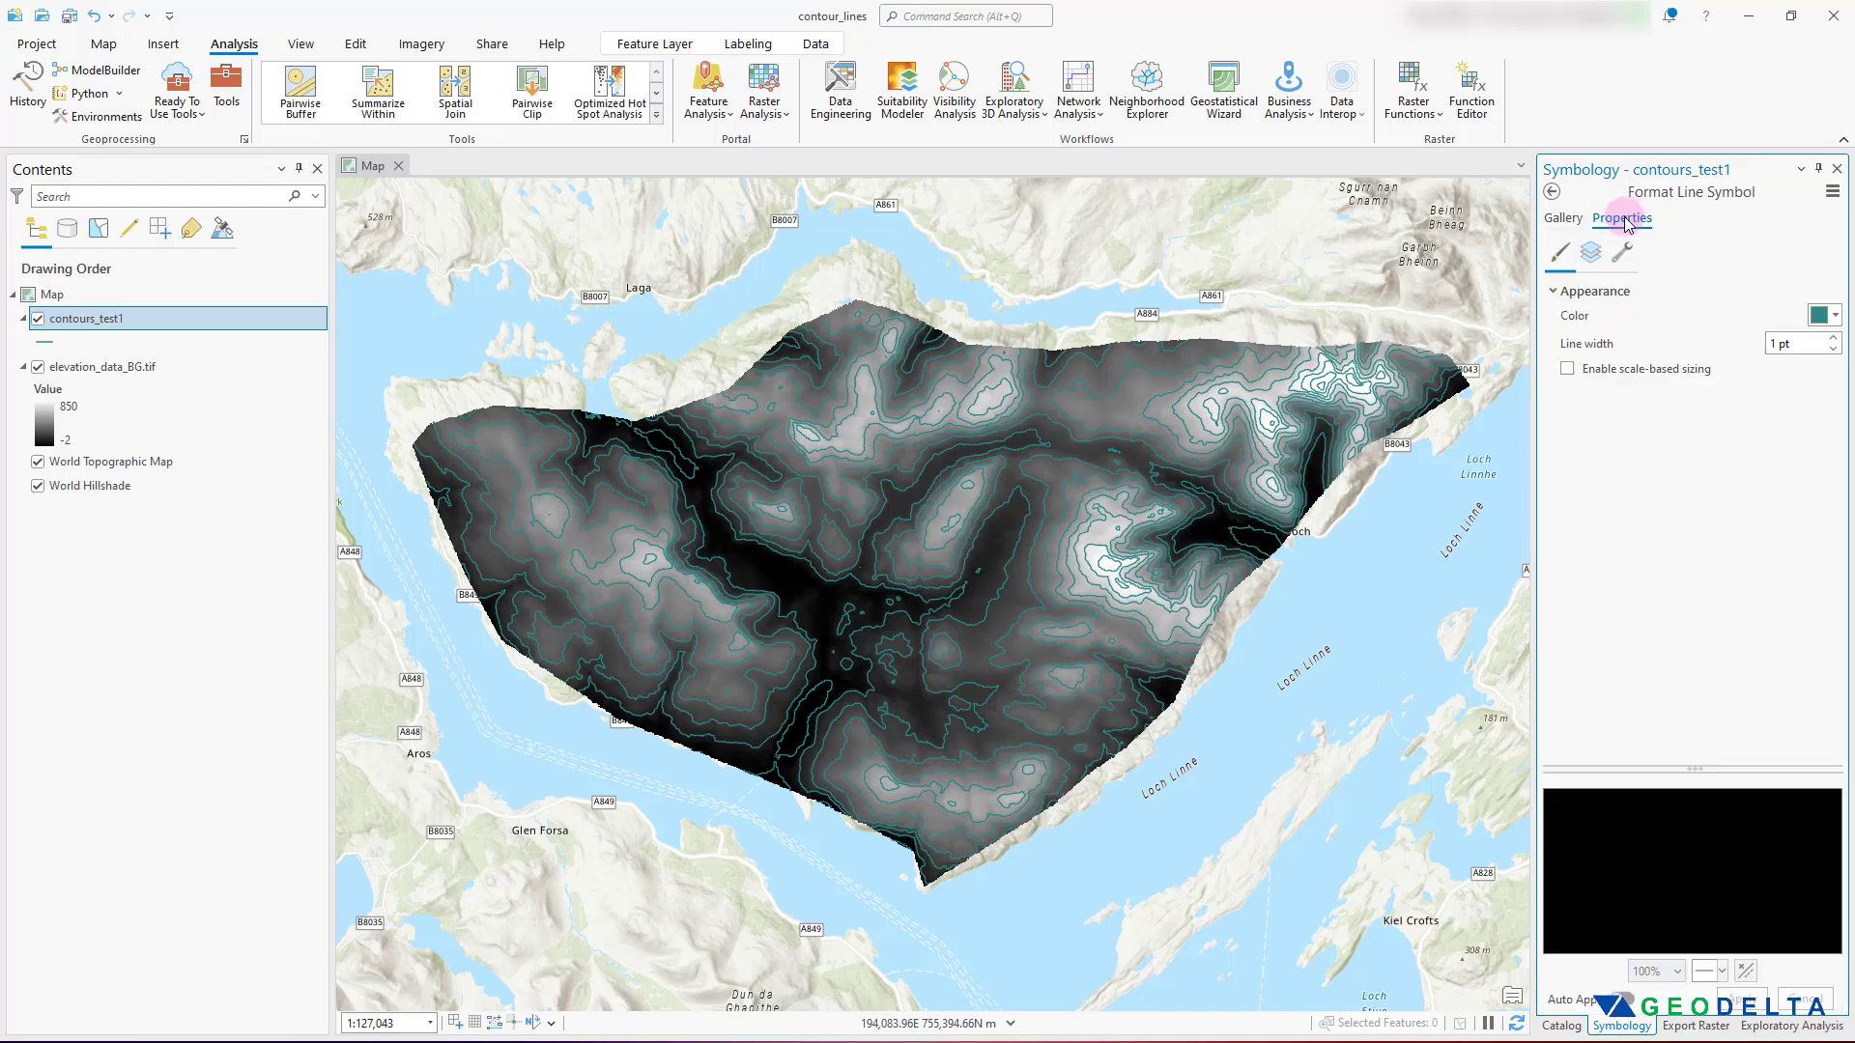
{"action": "left_click", "coordinate": [1828, 319]}
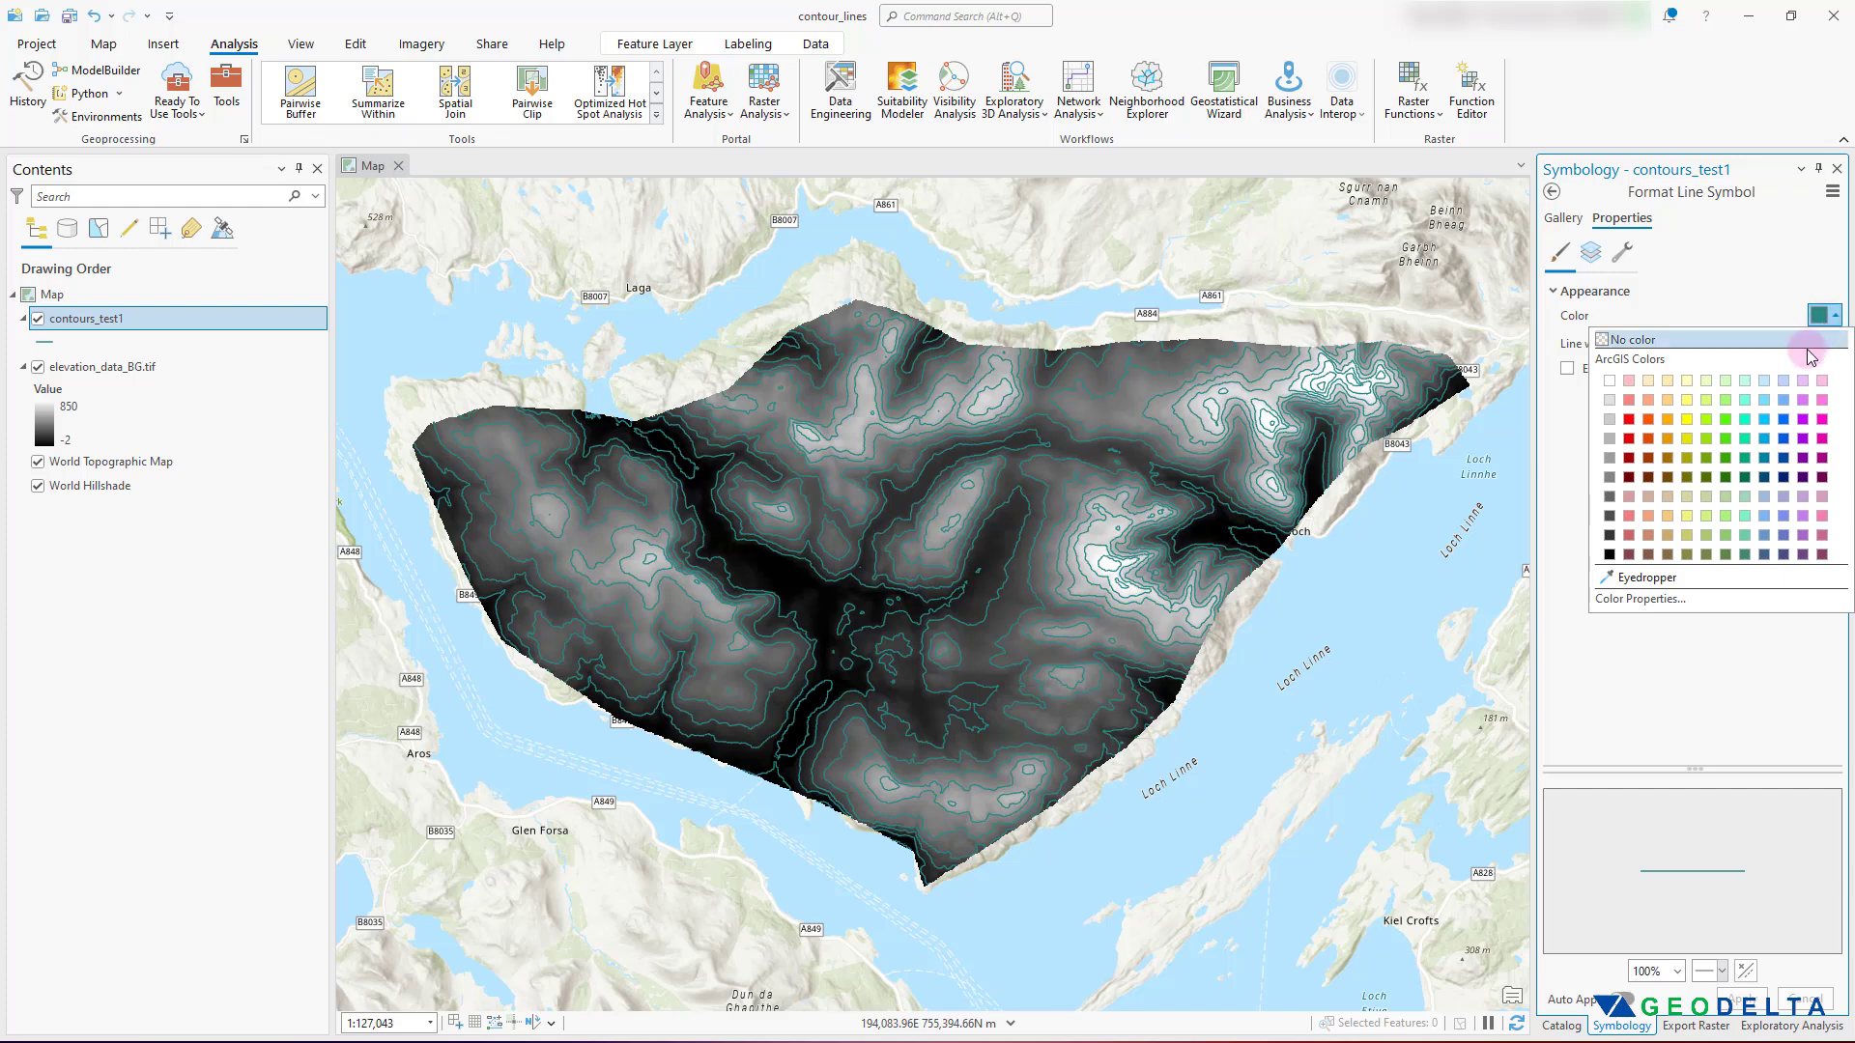
{"action": "left_click", "coordinate": [1746, 423]}
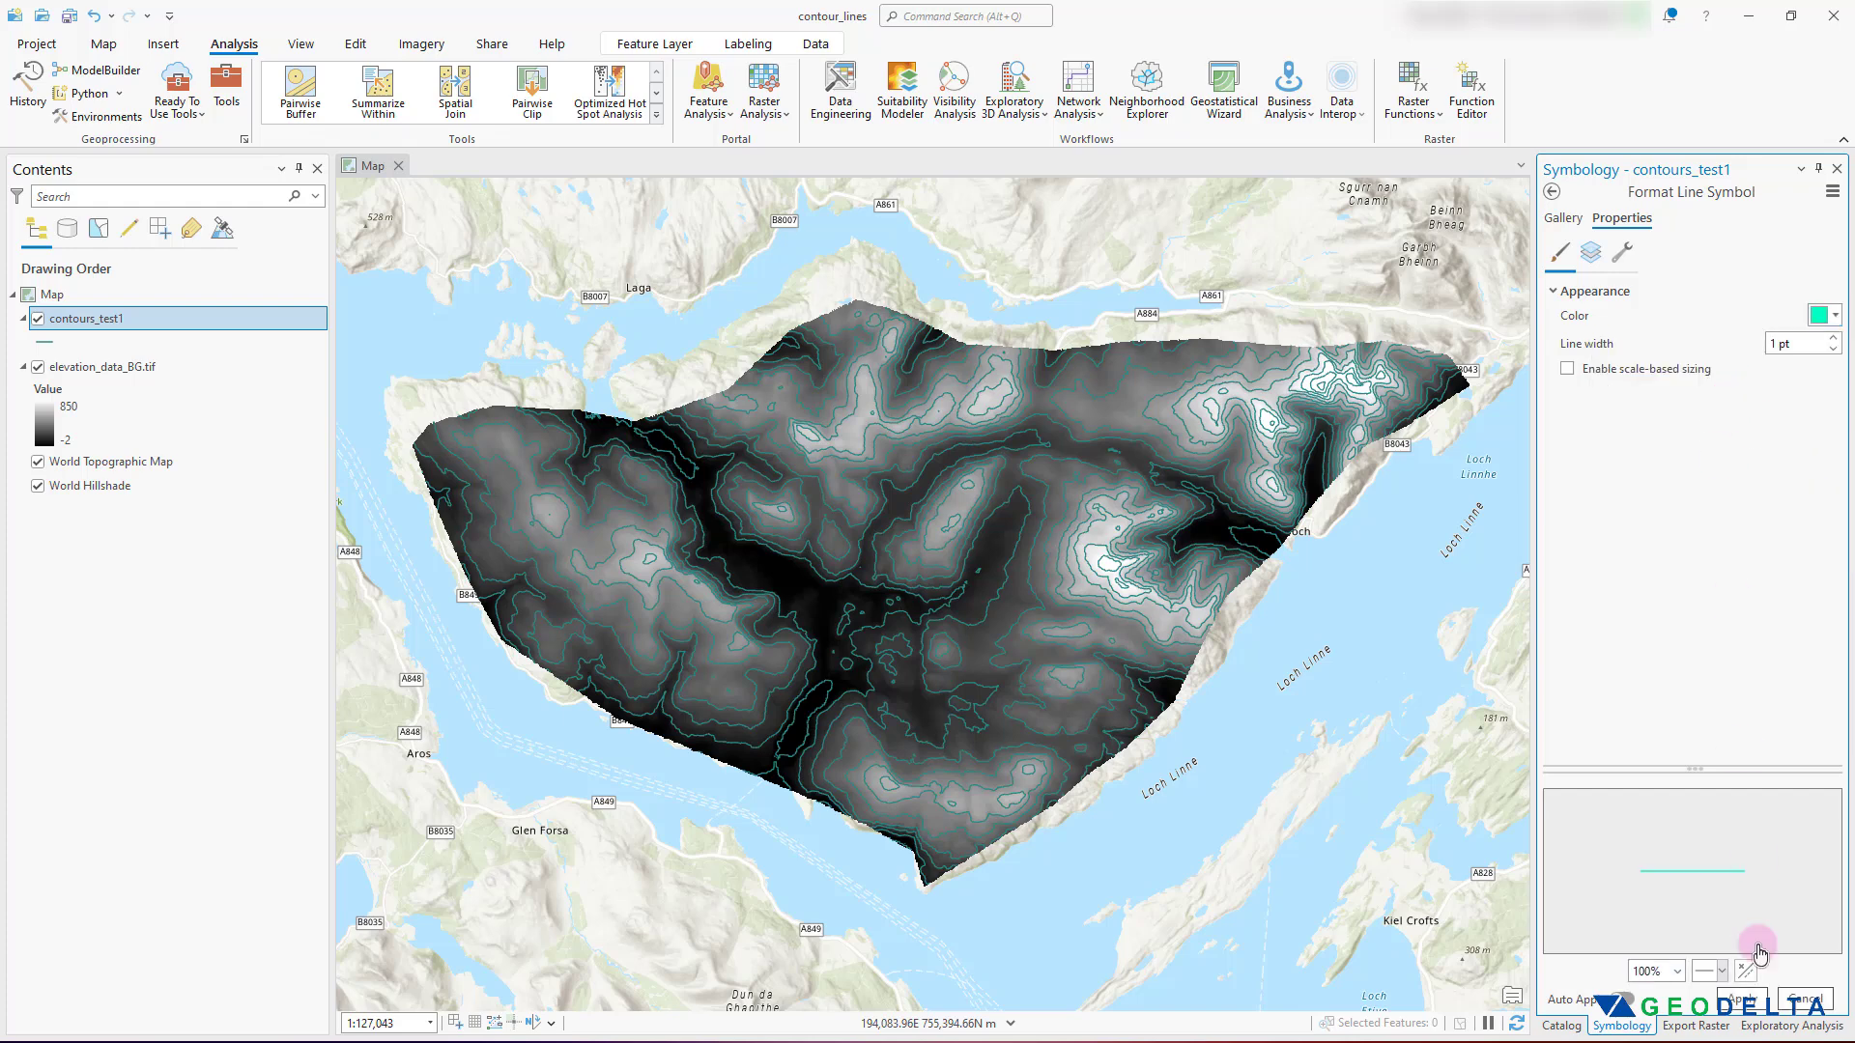
{"action": "left_click", "coordinate": [1738, 1000]}
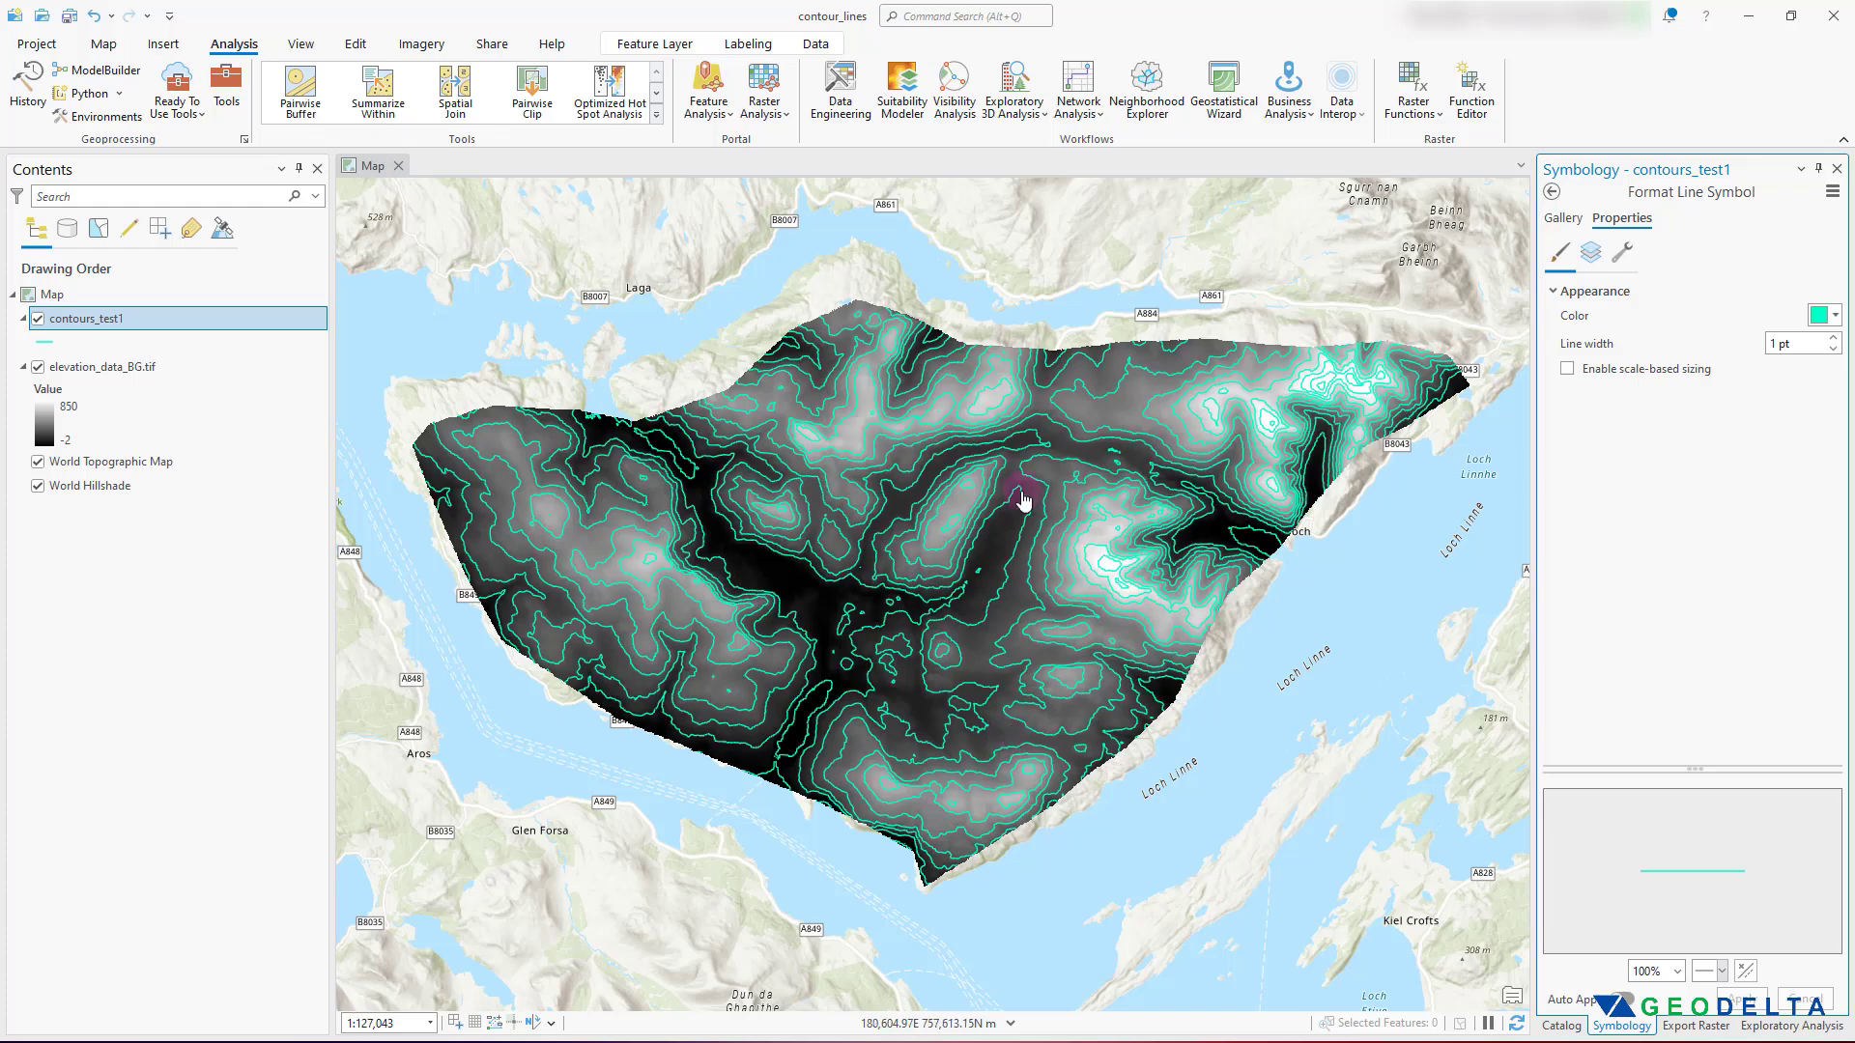
- Set Contour as the label field for contours_test1 and turn on the layer's labels
{"action": "left_click_drag", "start_coordinate": [754, 660], "coordinate": [788, 677]}
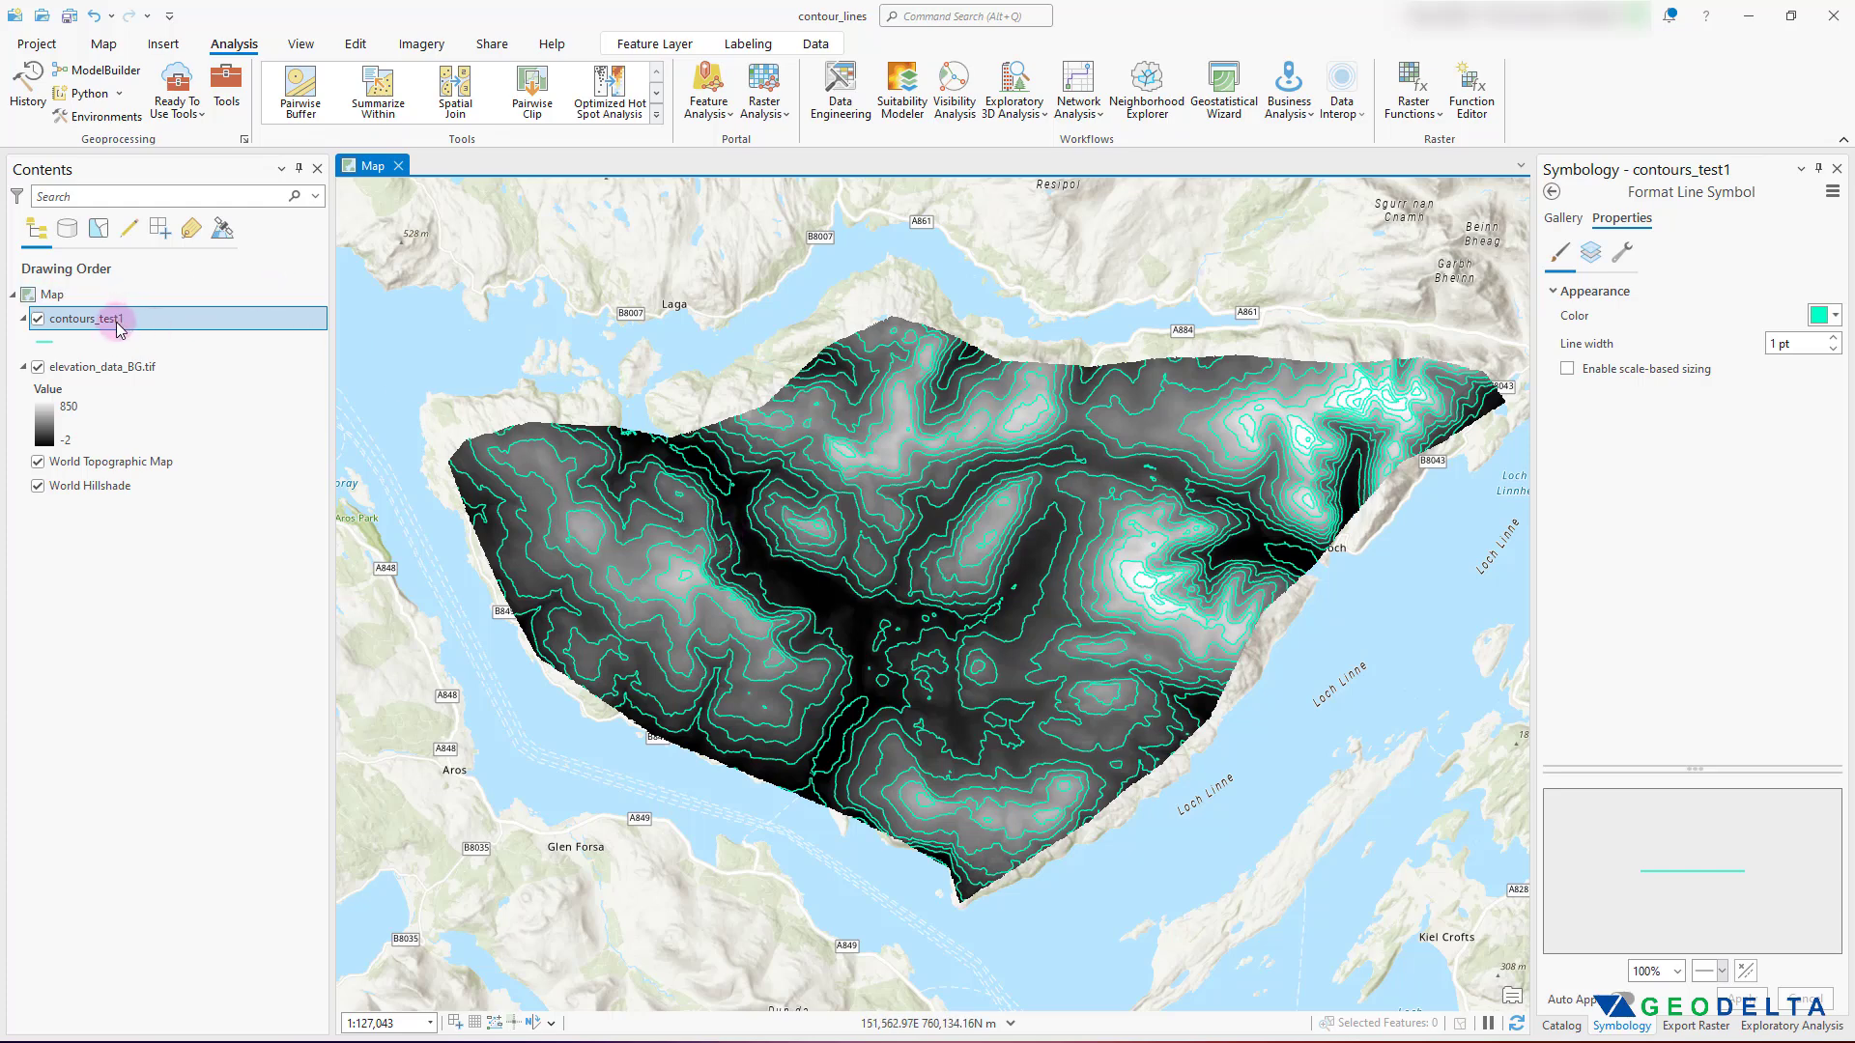
{"action": "left_click", "coordinate": [762, 49]}
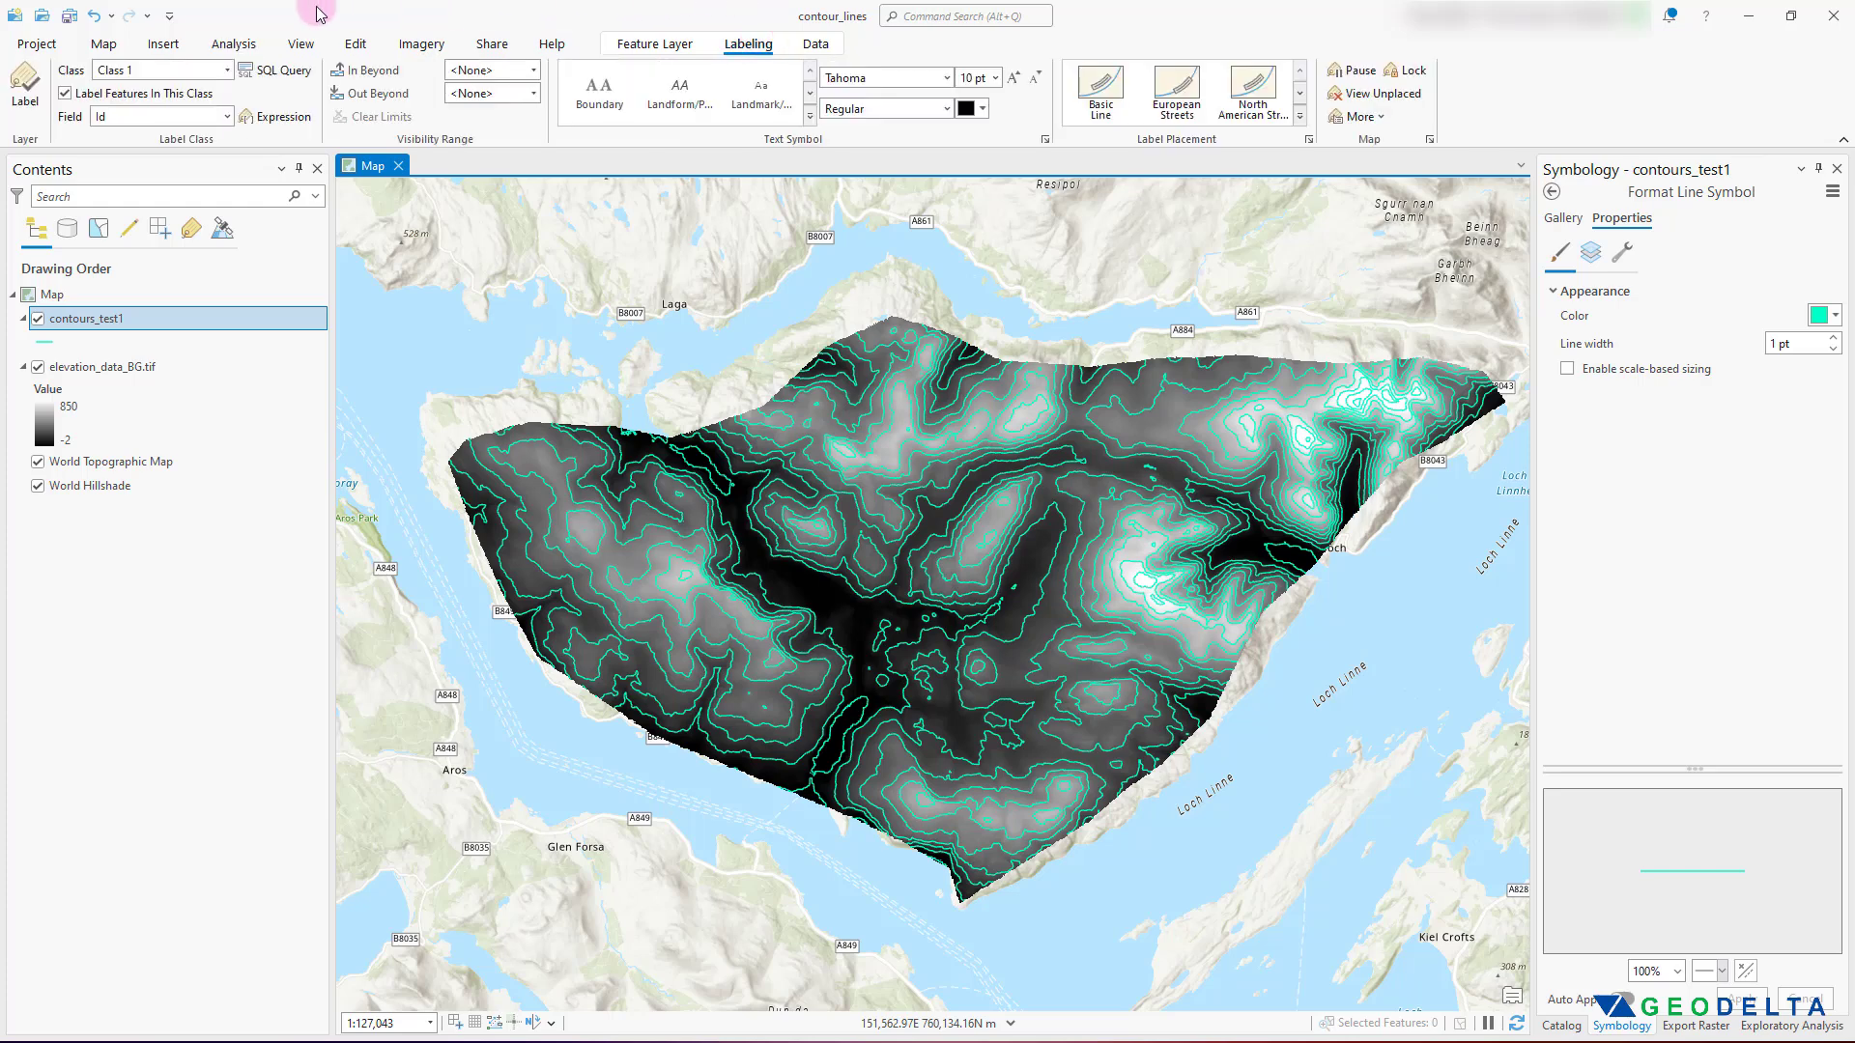
{"action": "left_click", "coordinate": [214, 116]}
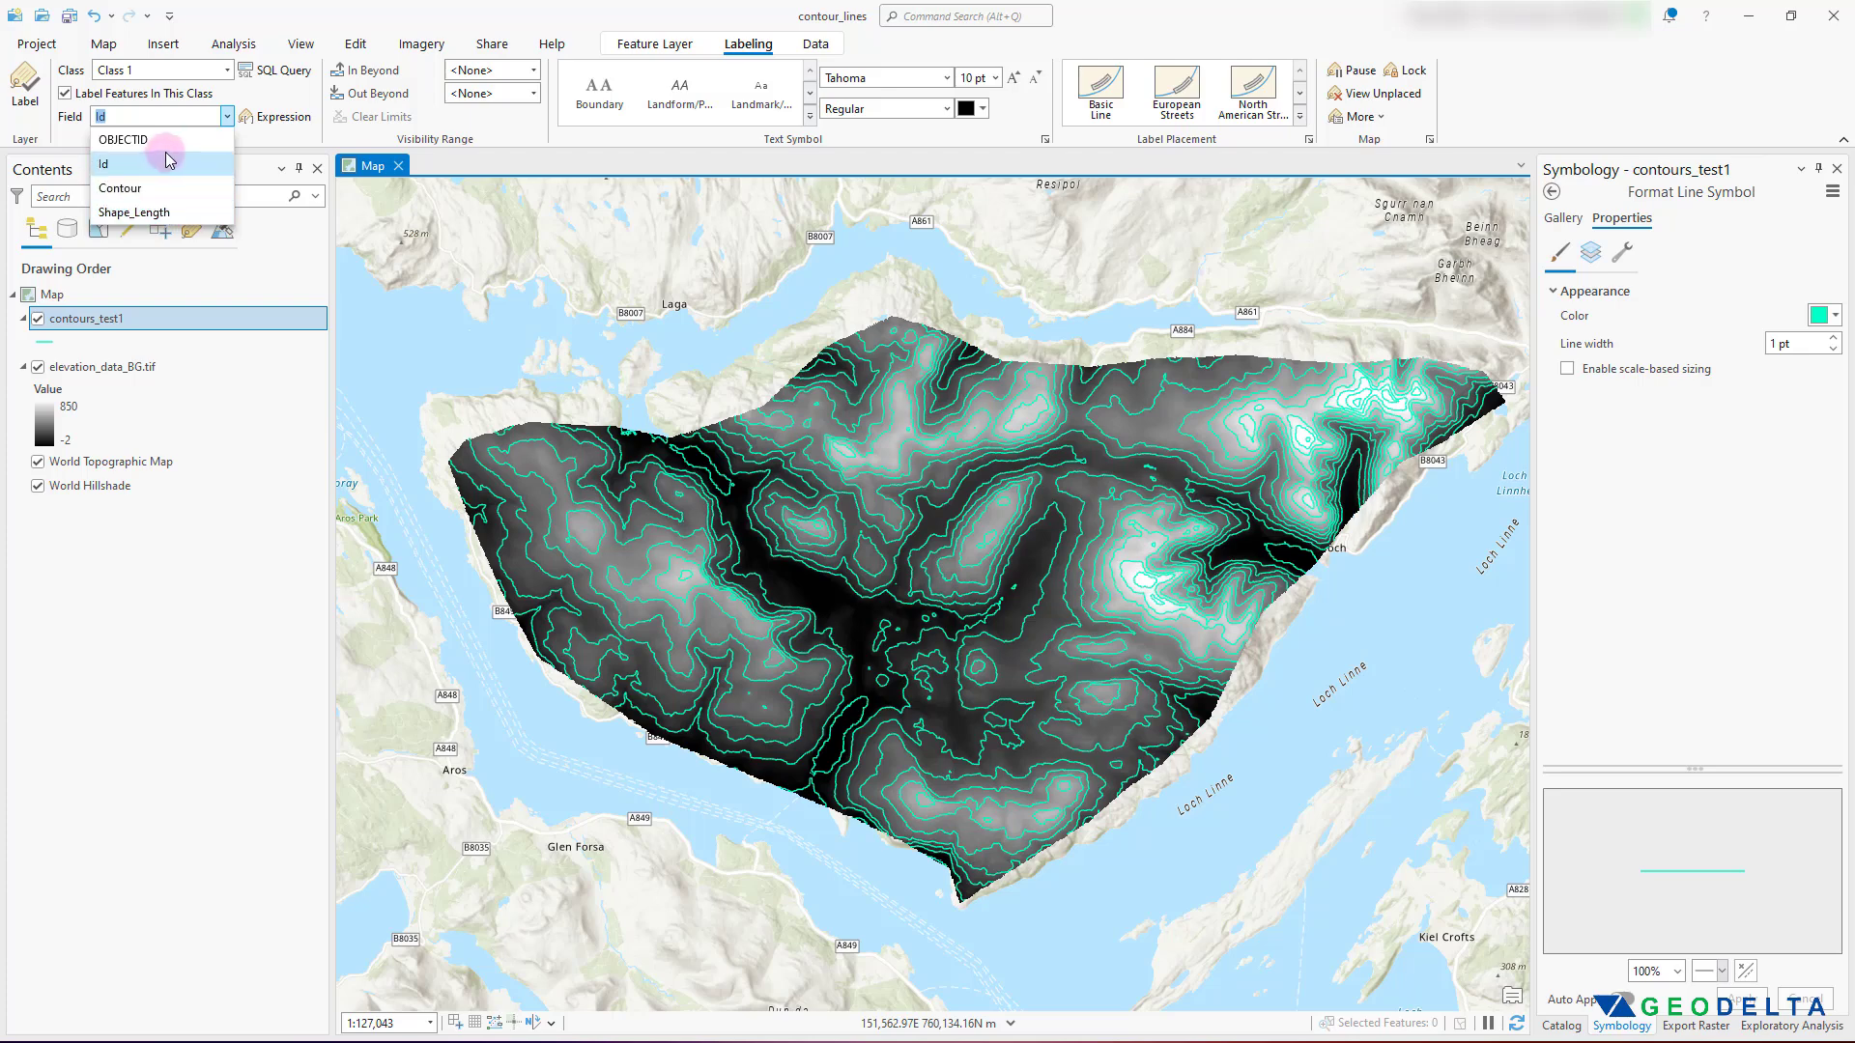
{"action": "left_click", "coordinate": [128, 190]}
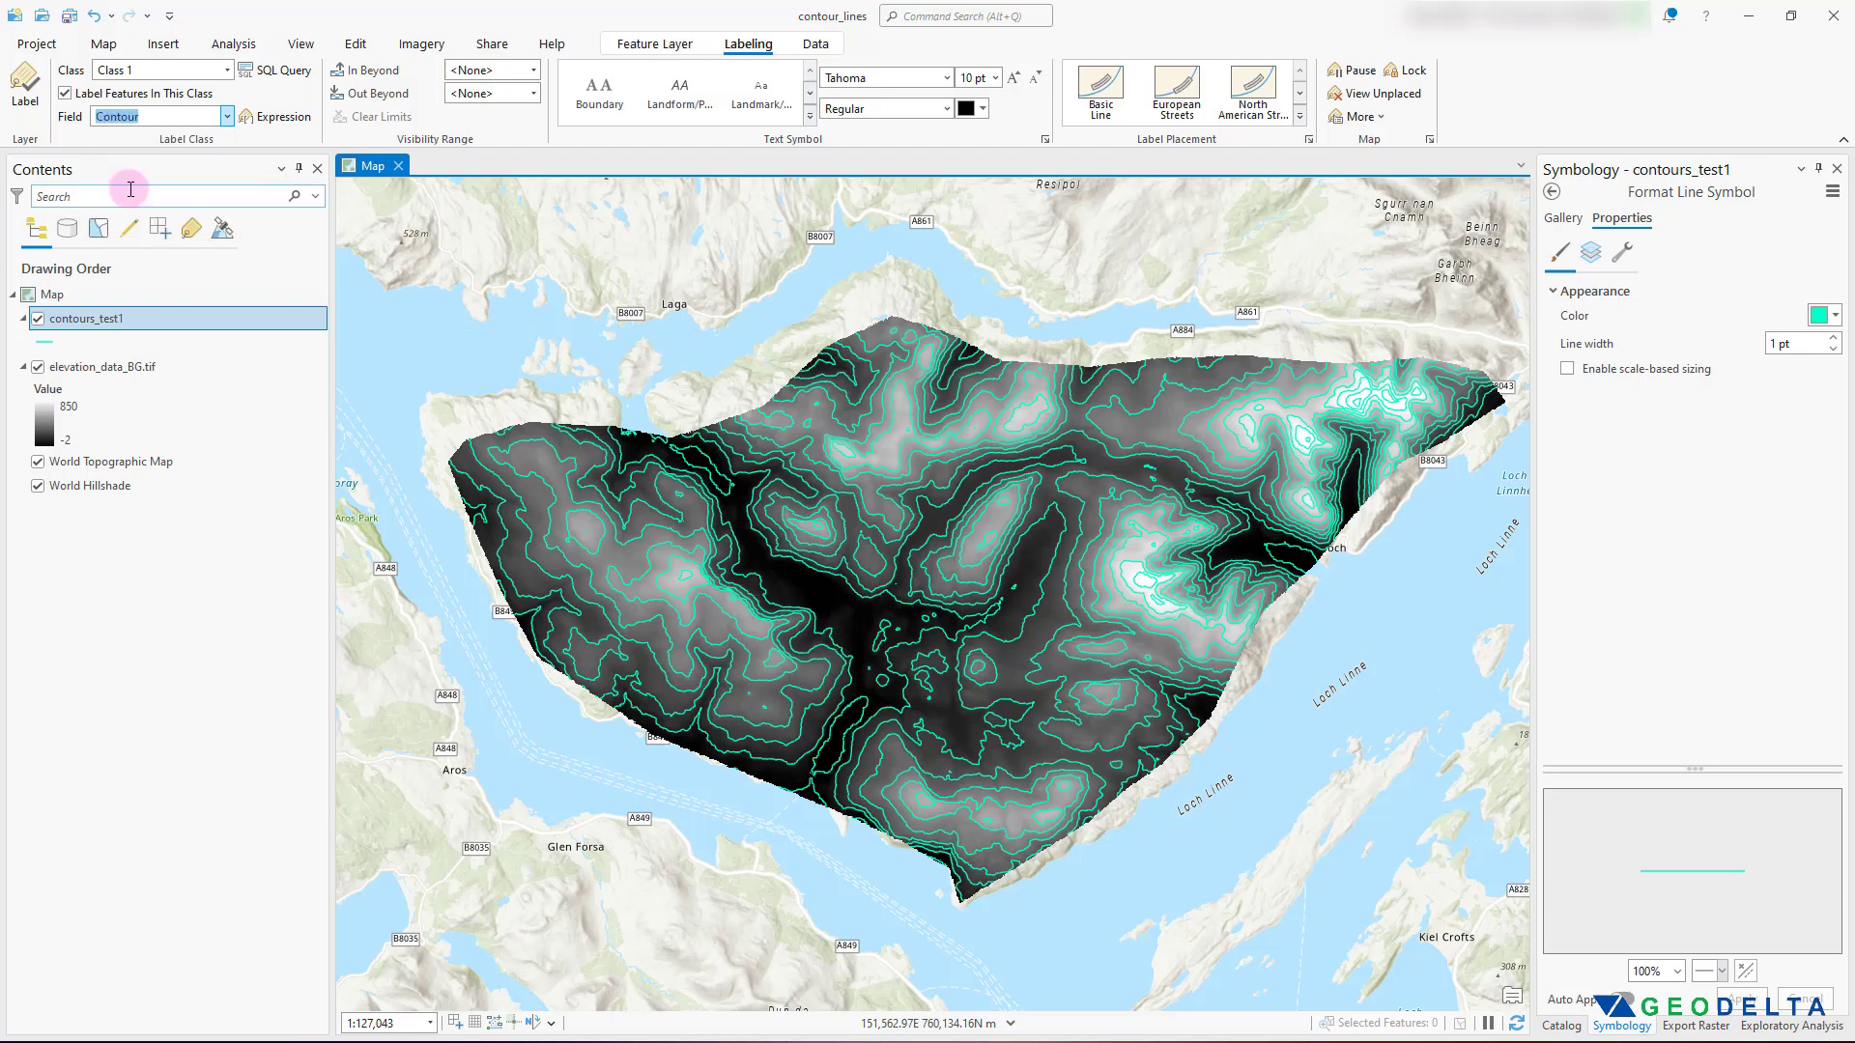
{"action": "left_click", "coordinate": [27, 89]}
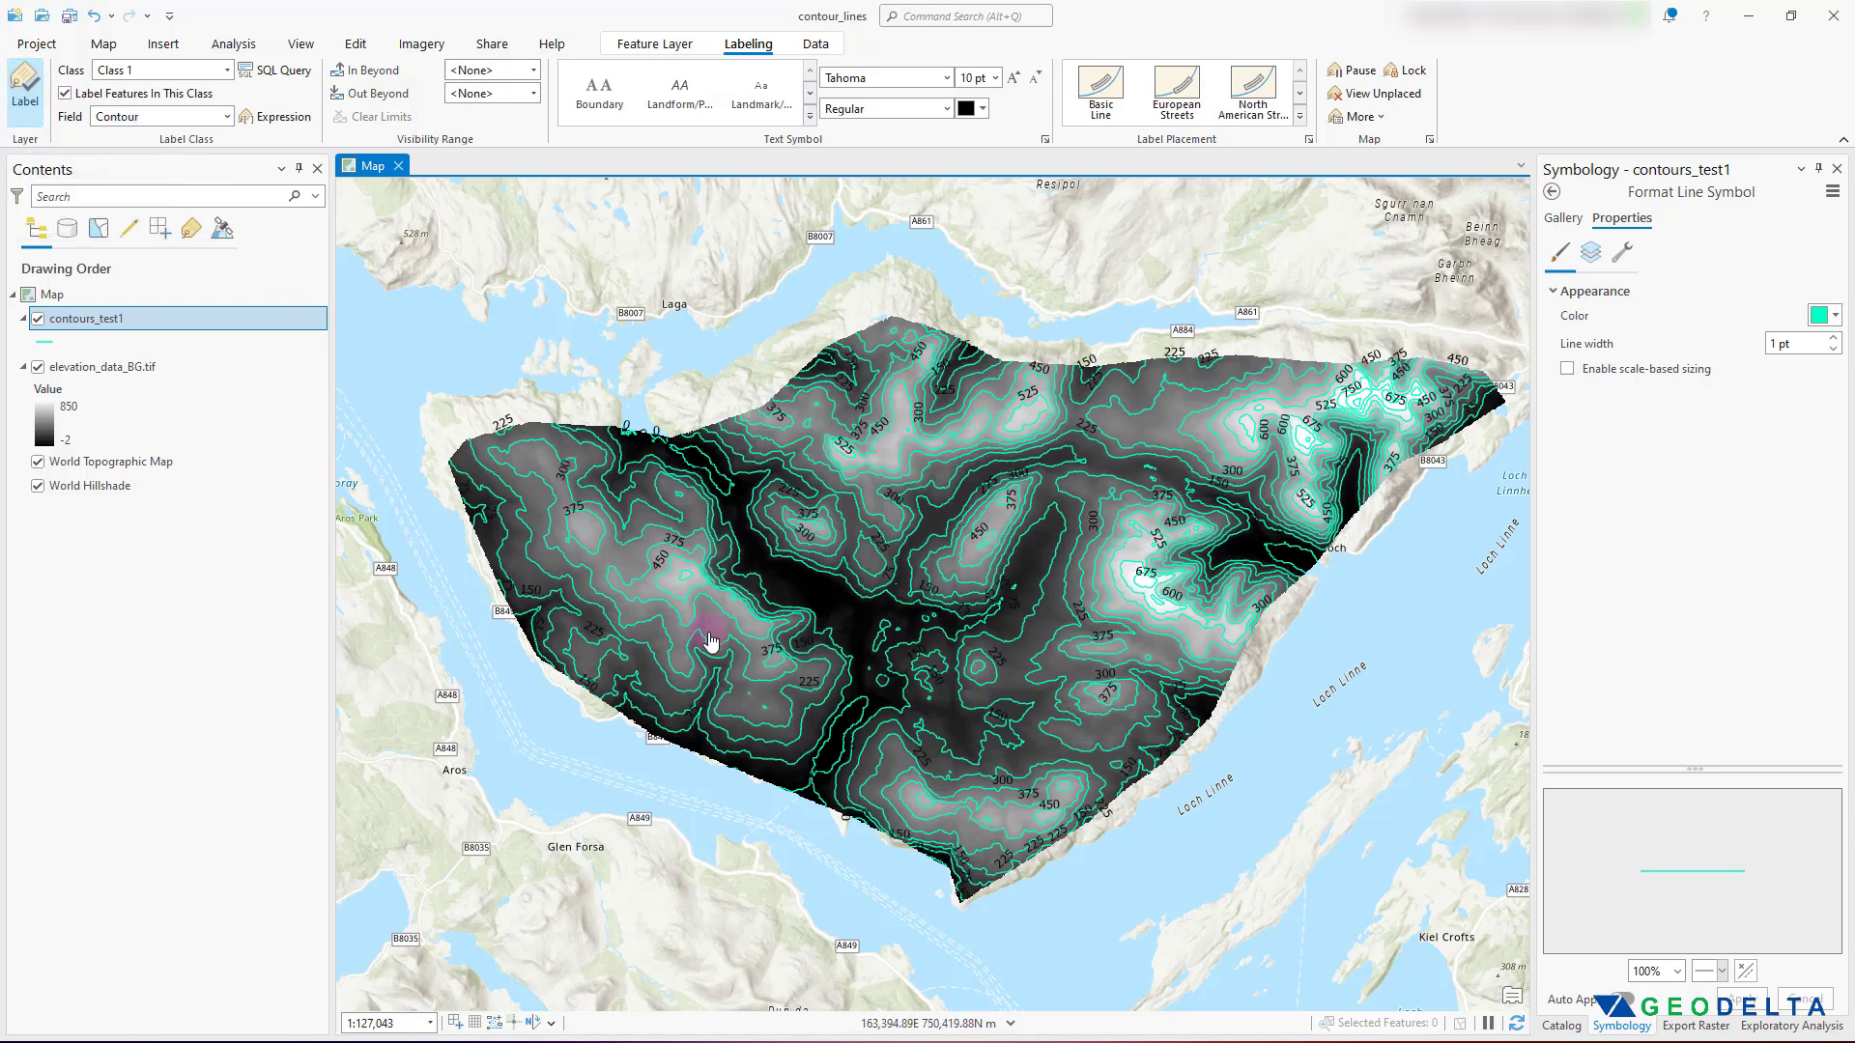
- Examine the elevation labels along the contour lines up close and across the whole raster
{"action": "scroll", "coordinate": [1088, 614], "scroll_direction": "up", "scroll_amount": 2}
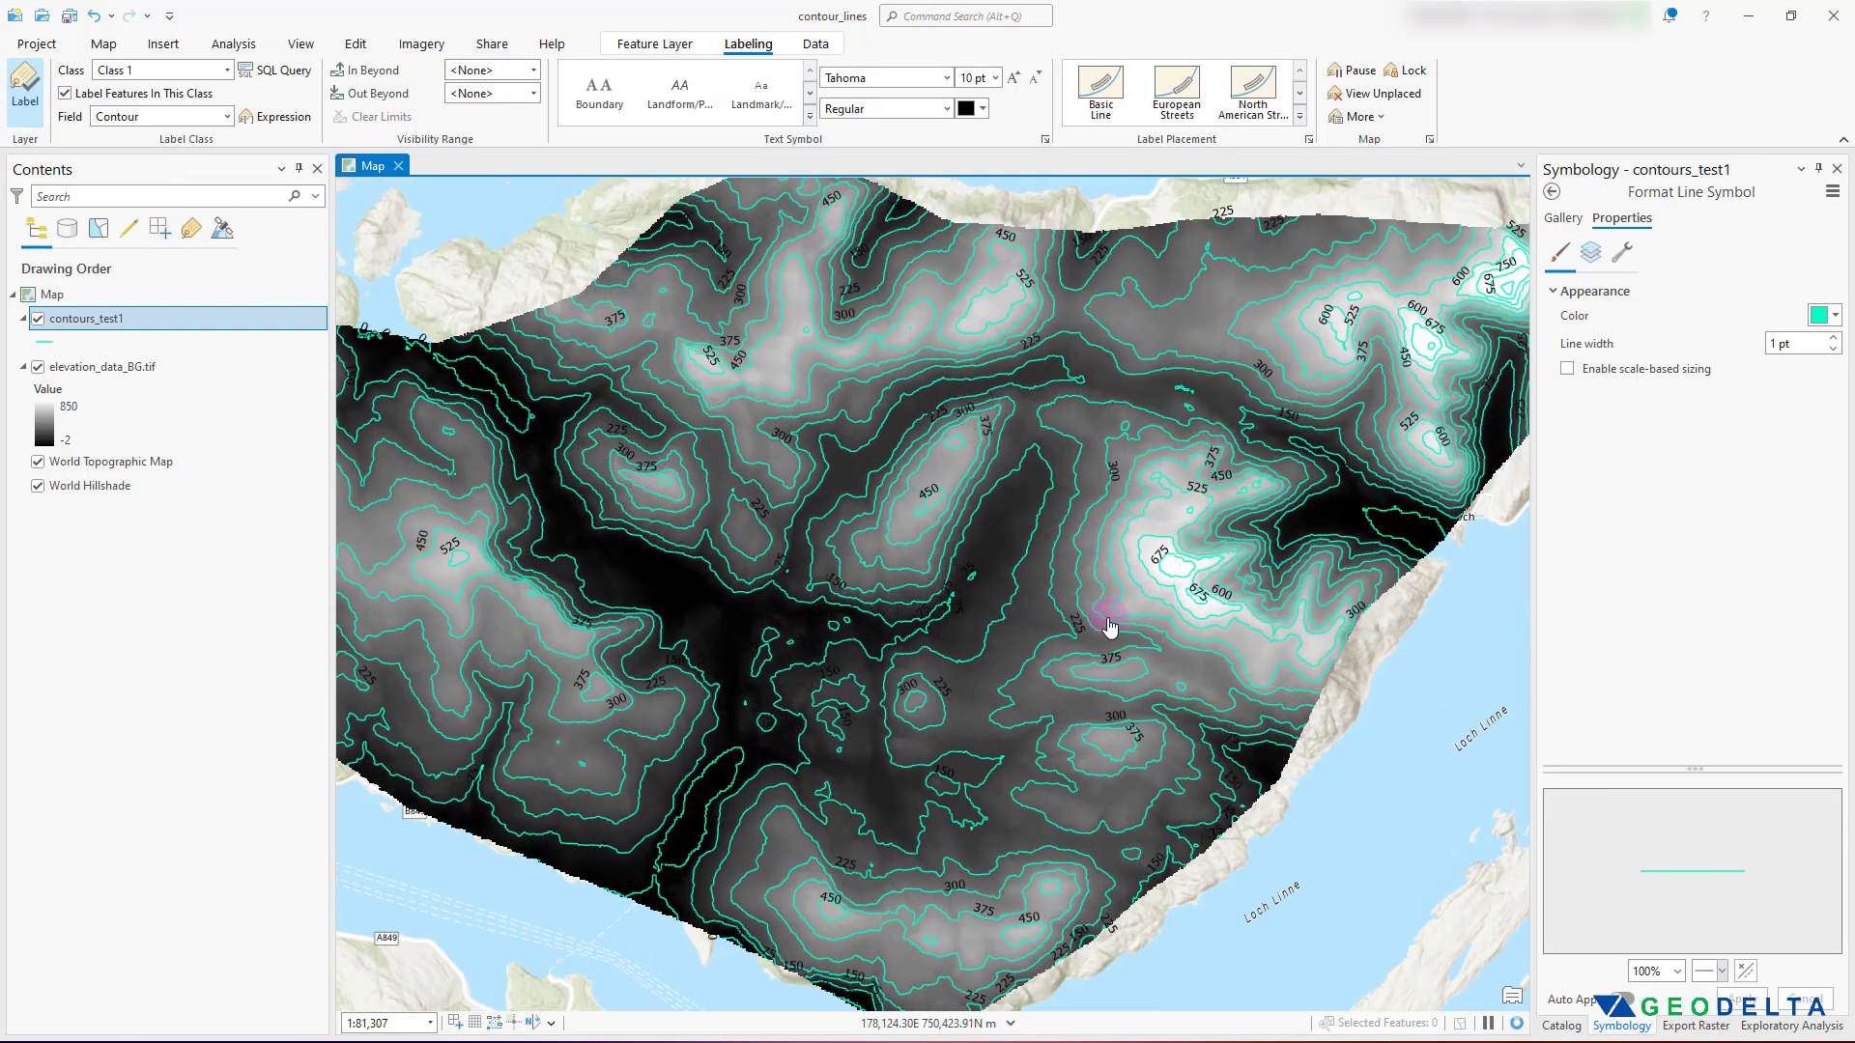
{"action": "scroll", "coordinate": [1089, 614], "scroll_direction": "up", "scroll_amount": 2}
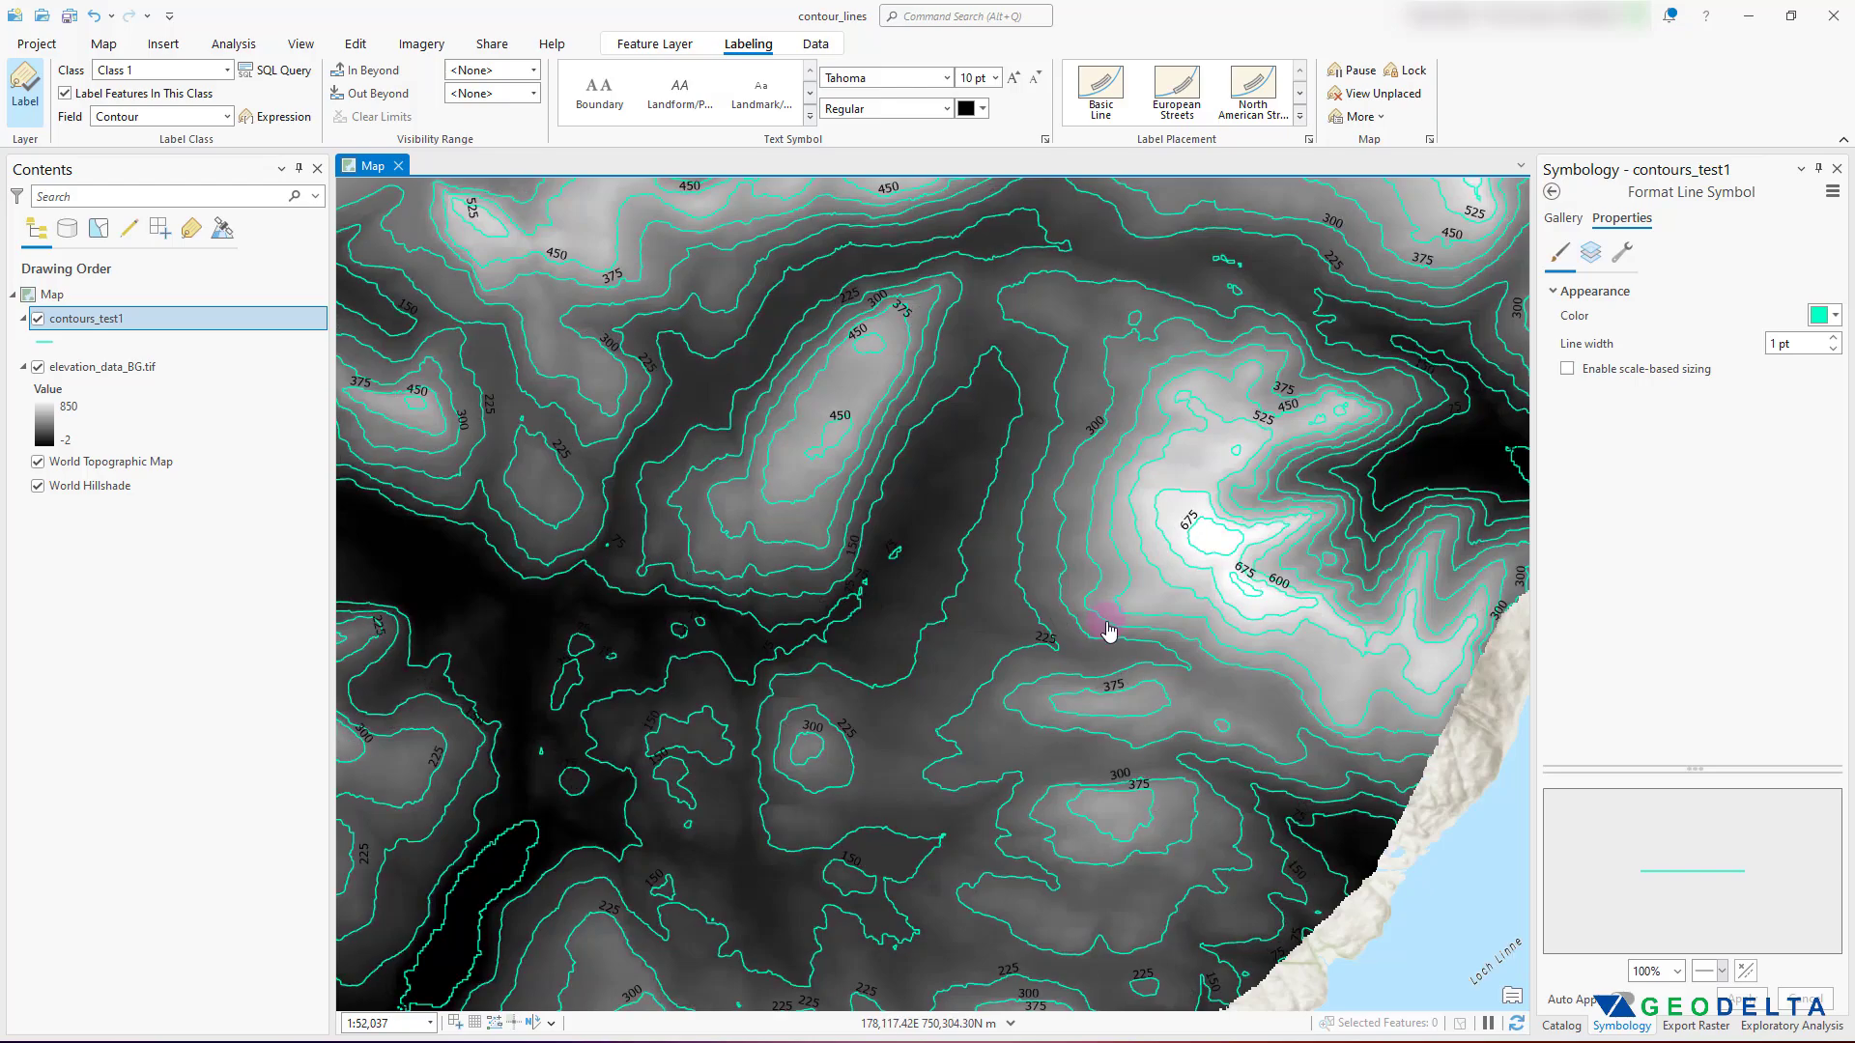
{"action": "key", "text": "Up"}
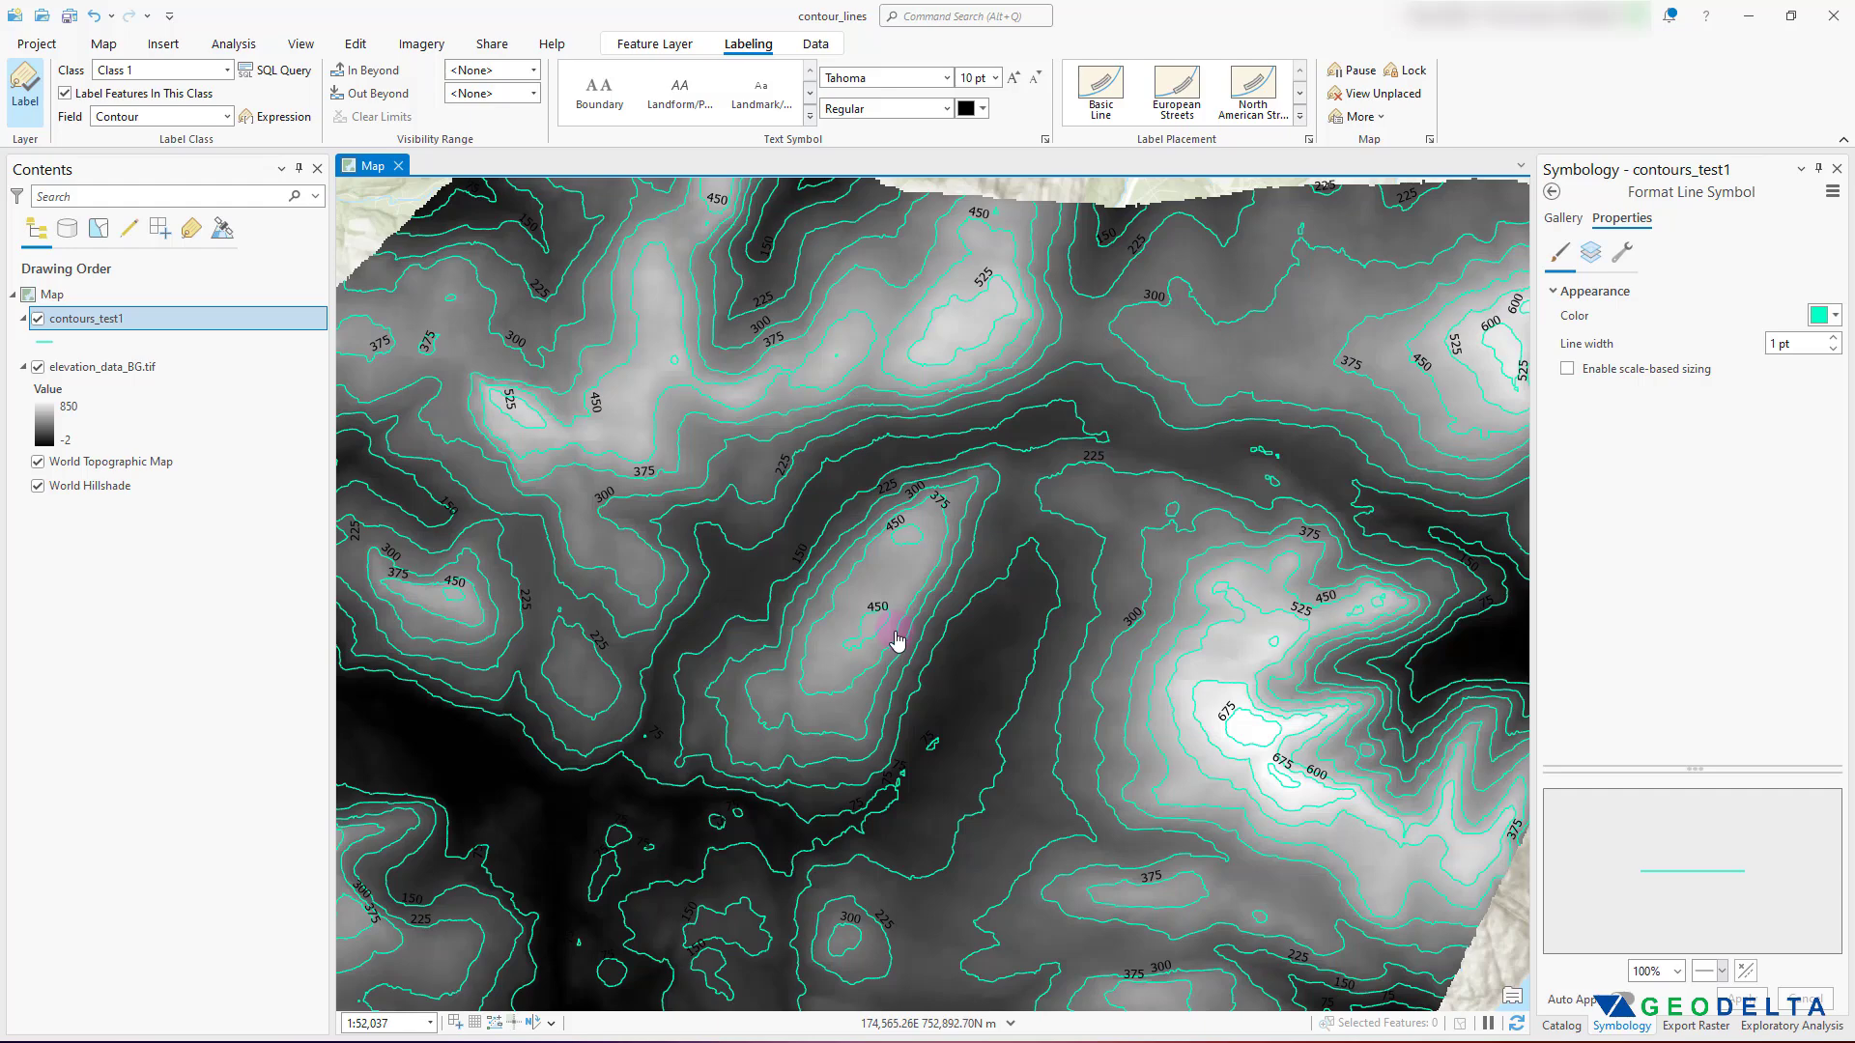
{"action": "scroll", "coordinate": [897, 638], "scroll_direction": "up", "scroll_amount": 1}
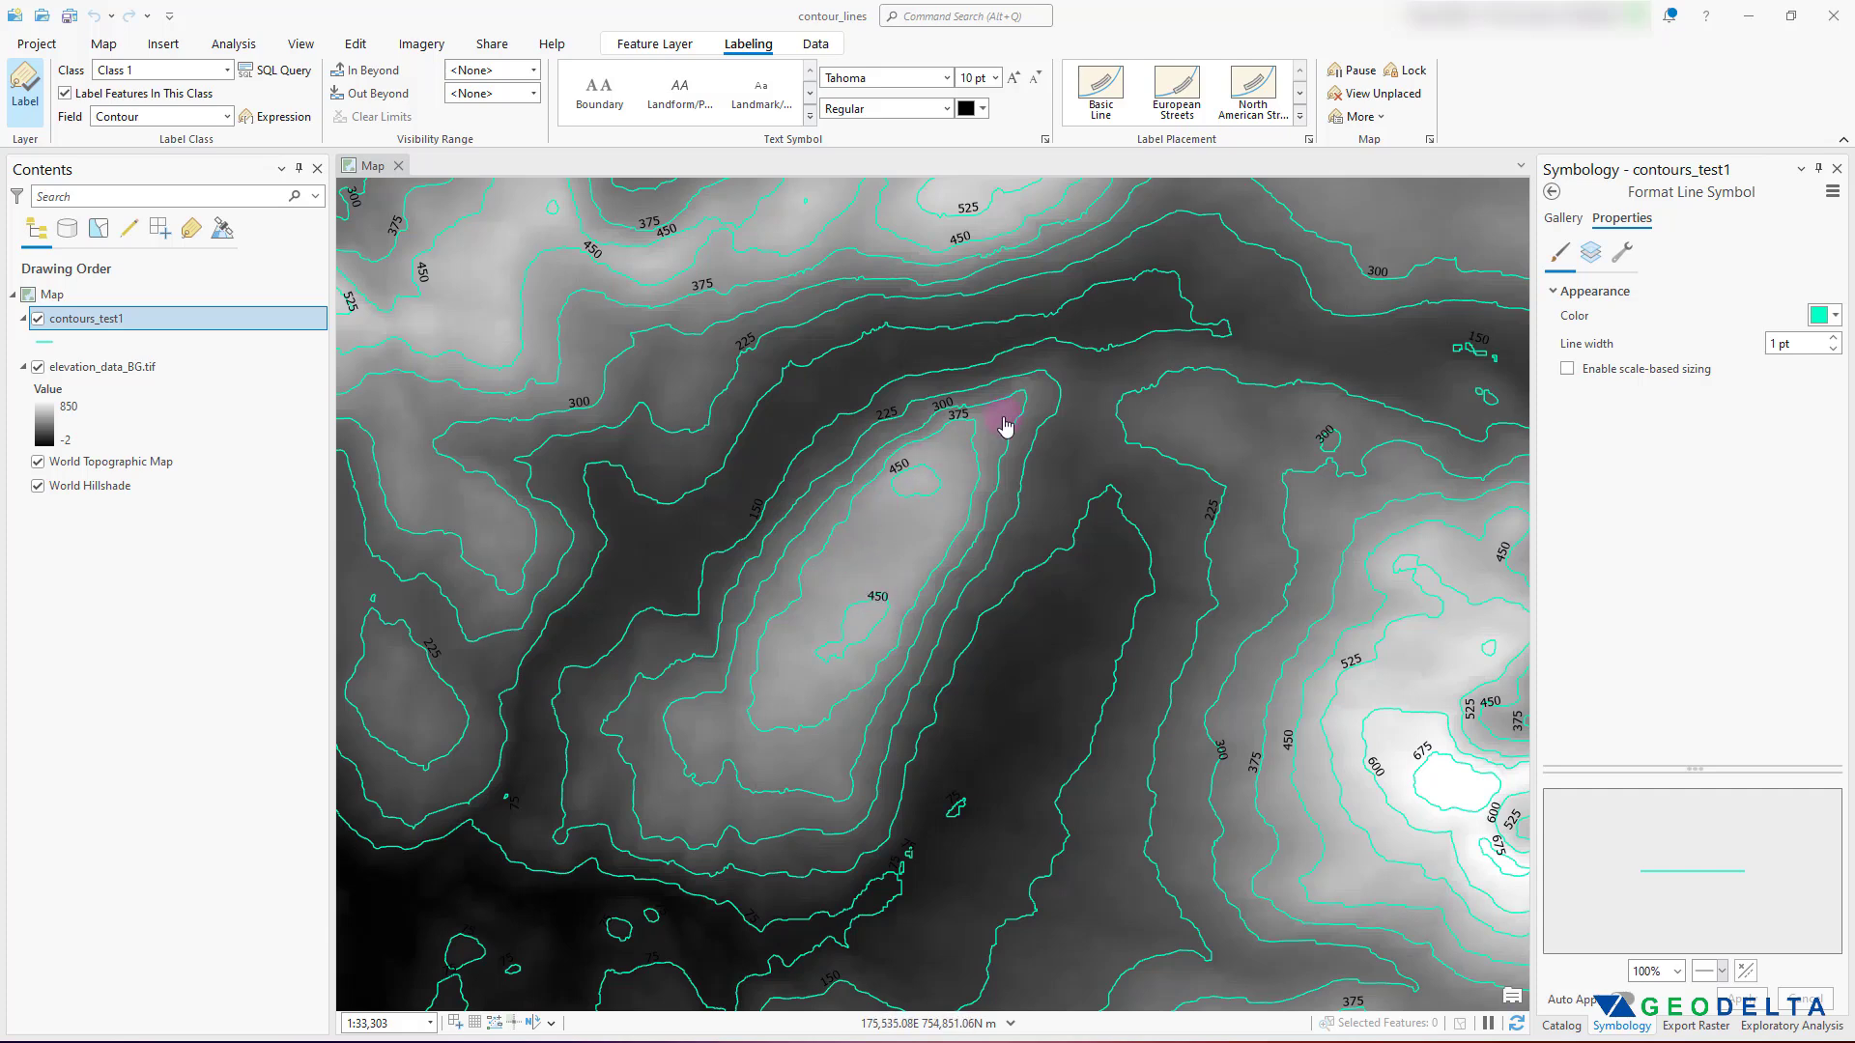
{"action": "left_click", "coordinate": [947, 423]}
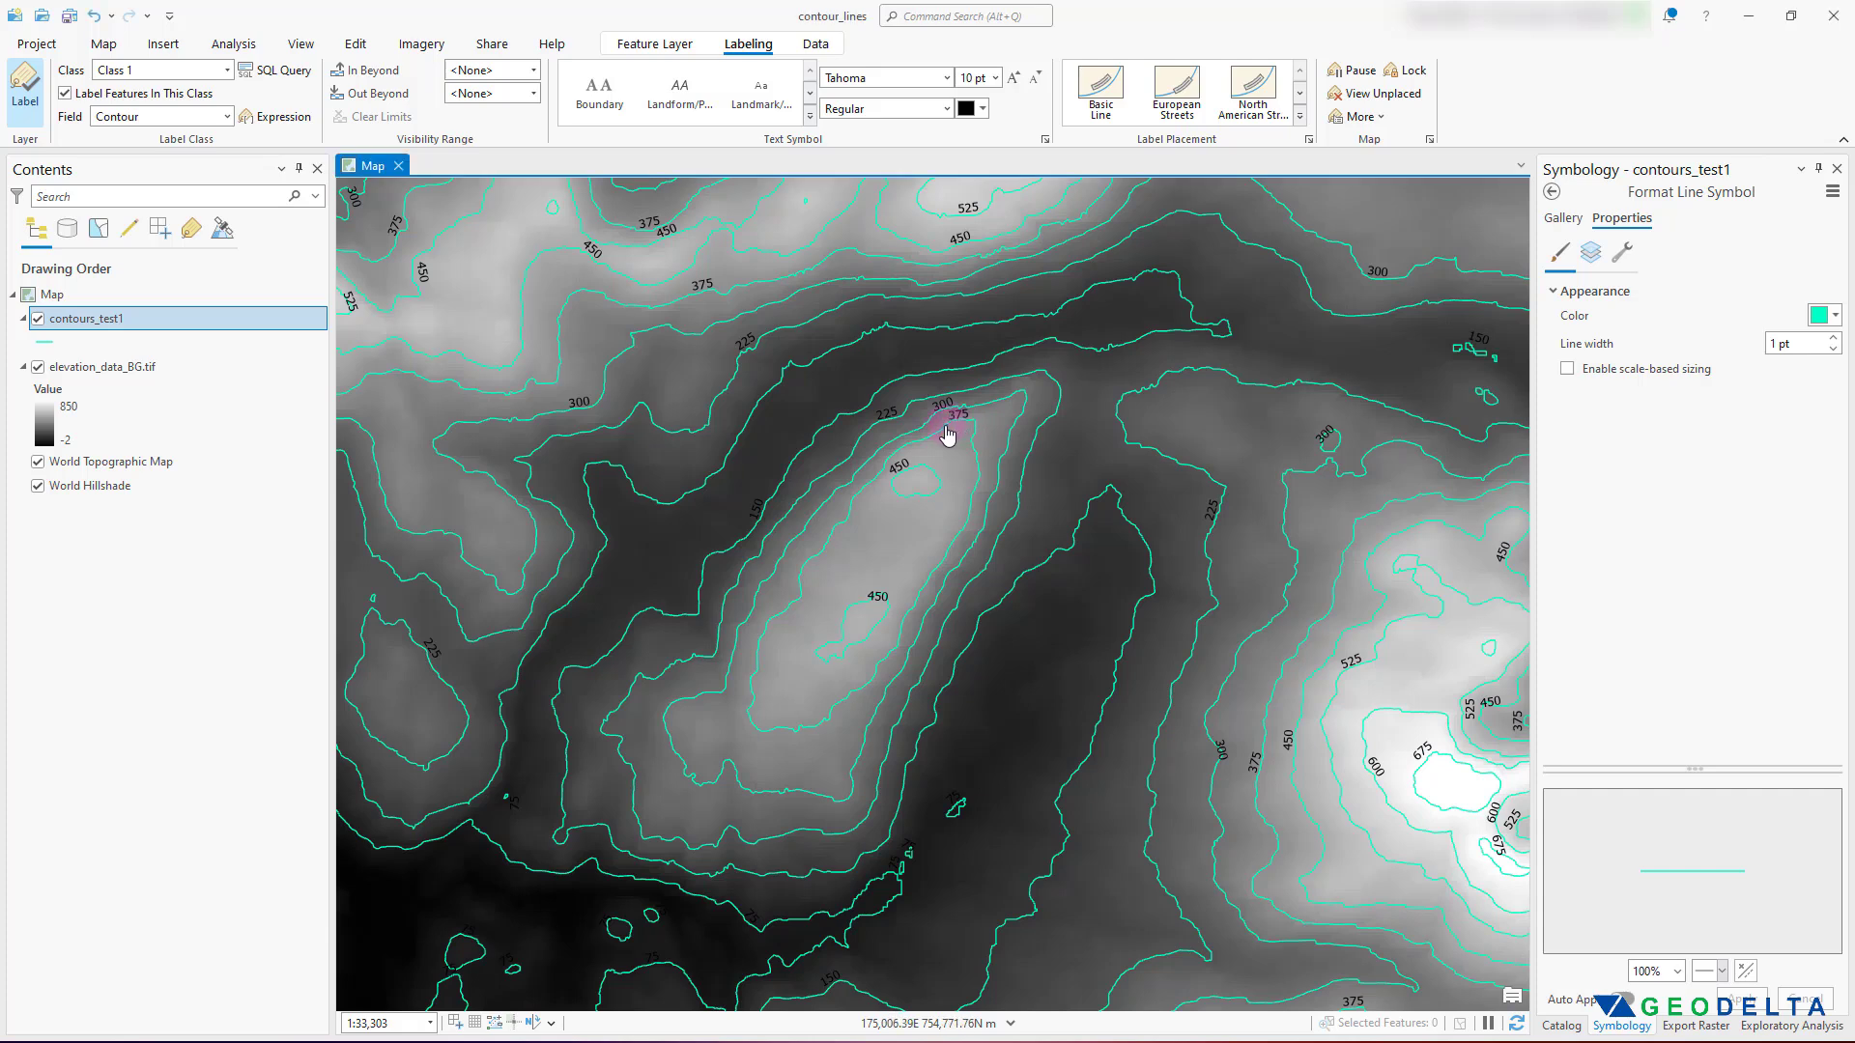
{"action": "left_click", "coordinate": [946, 426]}
{"action": "left_click", "coordinate": [951, 437]}
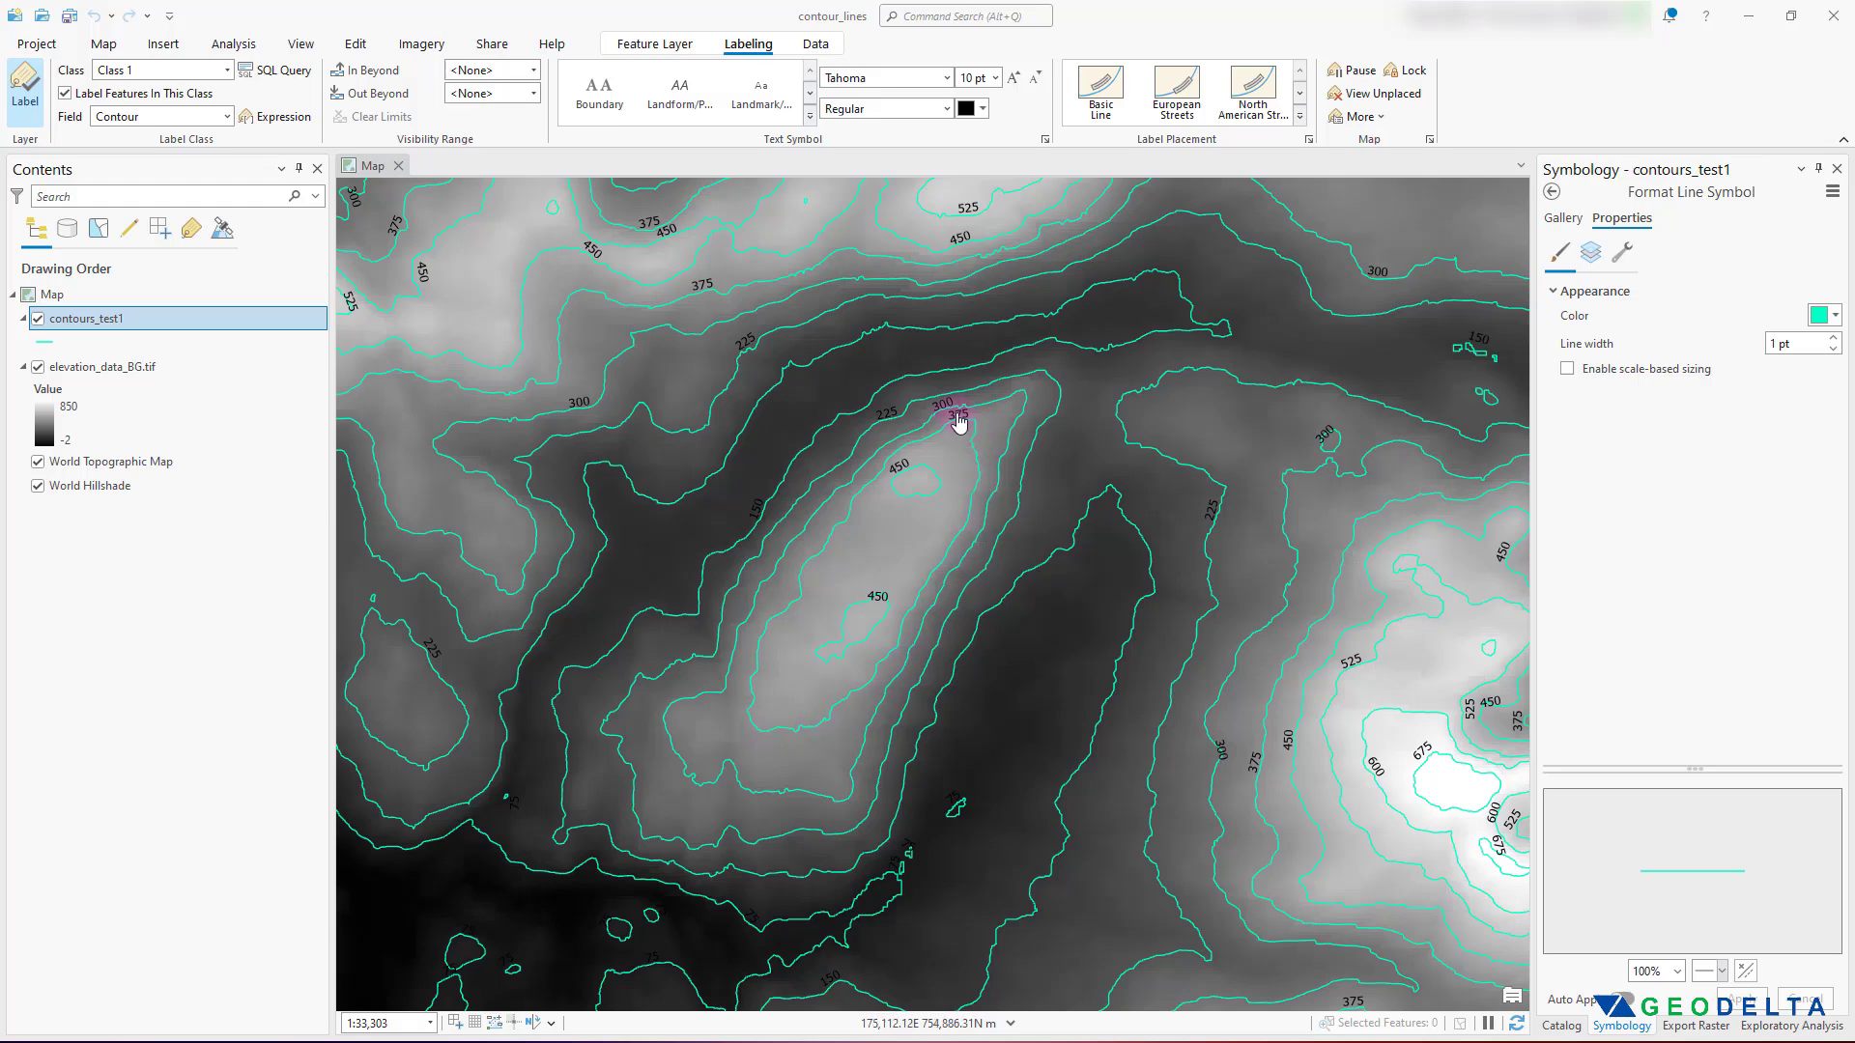
{"action": "scroll", "coordinate": [980, 440], "scroll_direction": "down", "scroll_amount": 4}
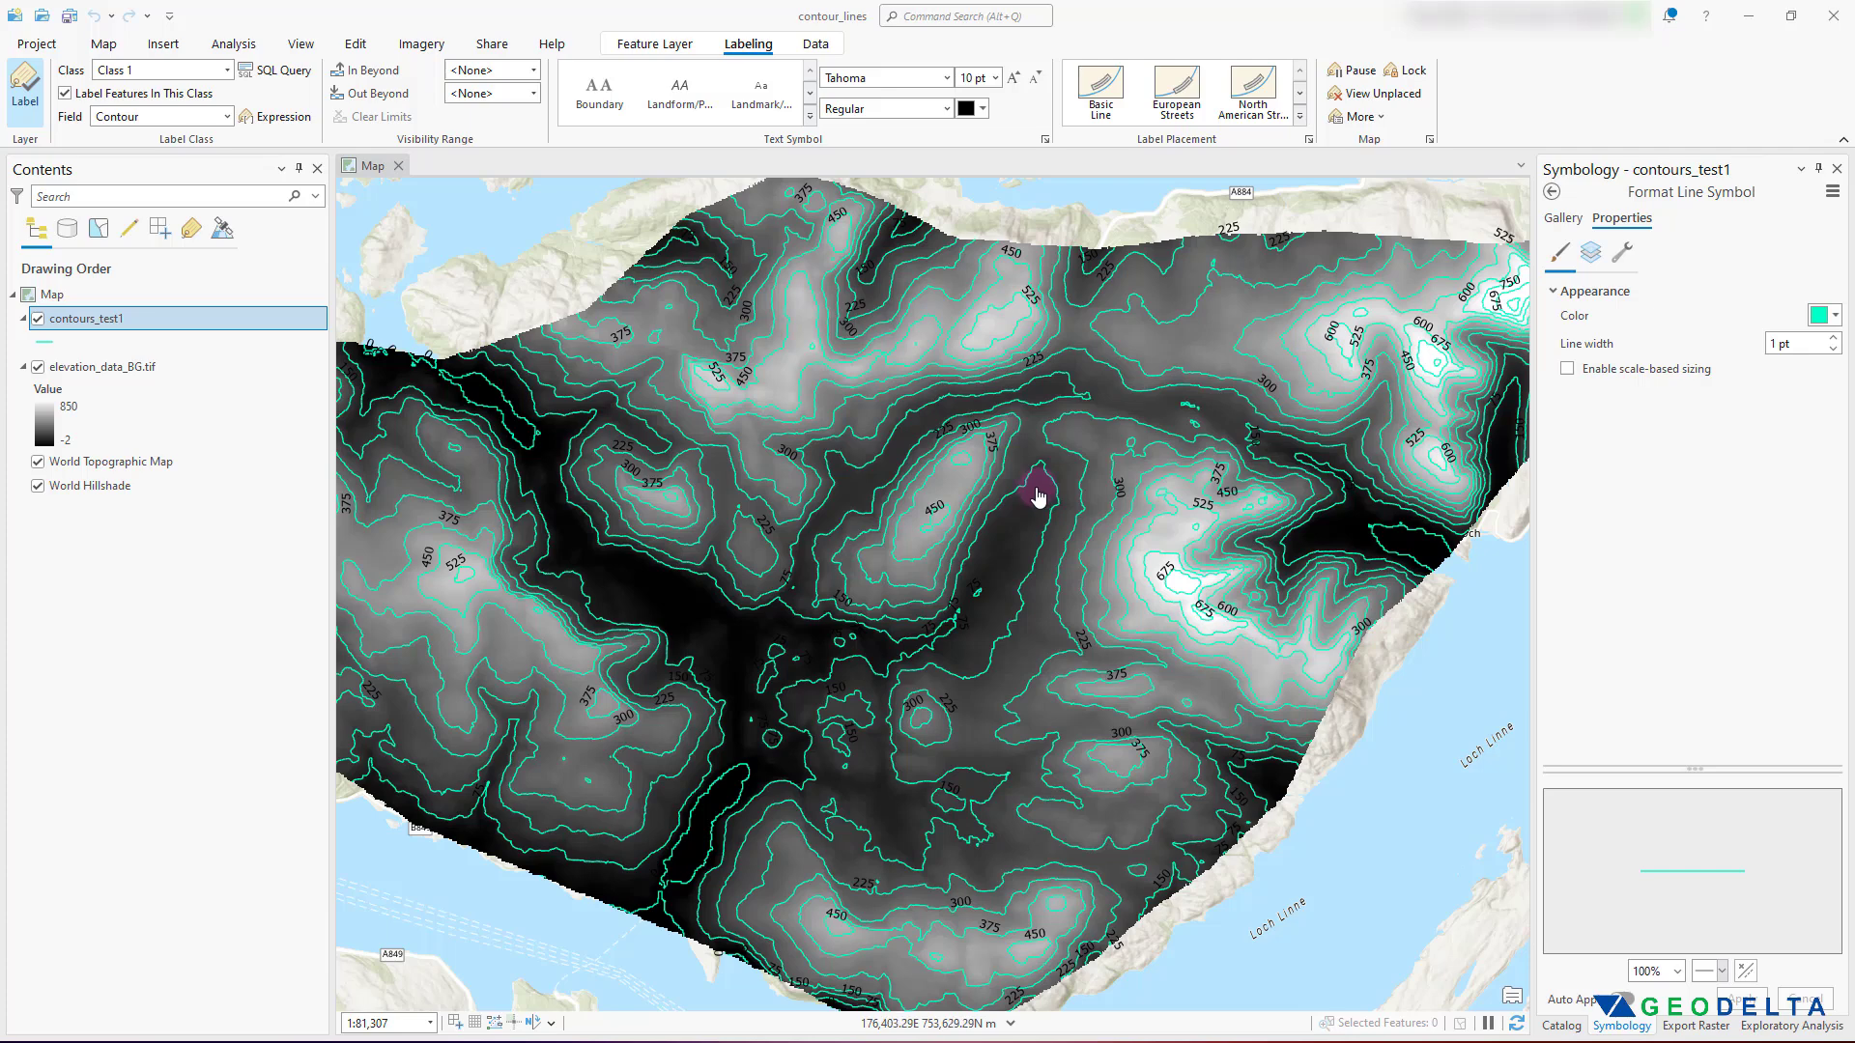
{"action": "left_click_drag", "start_coordinate": [1038, 496], "coordinate": [1021, 503]}
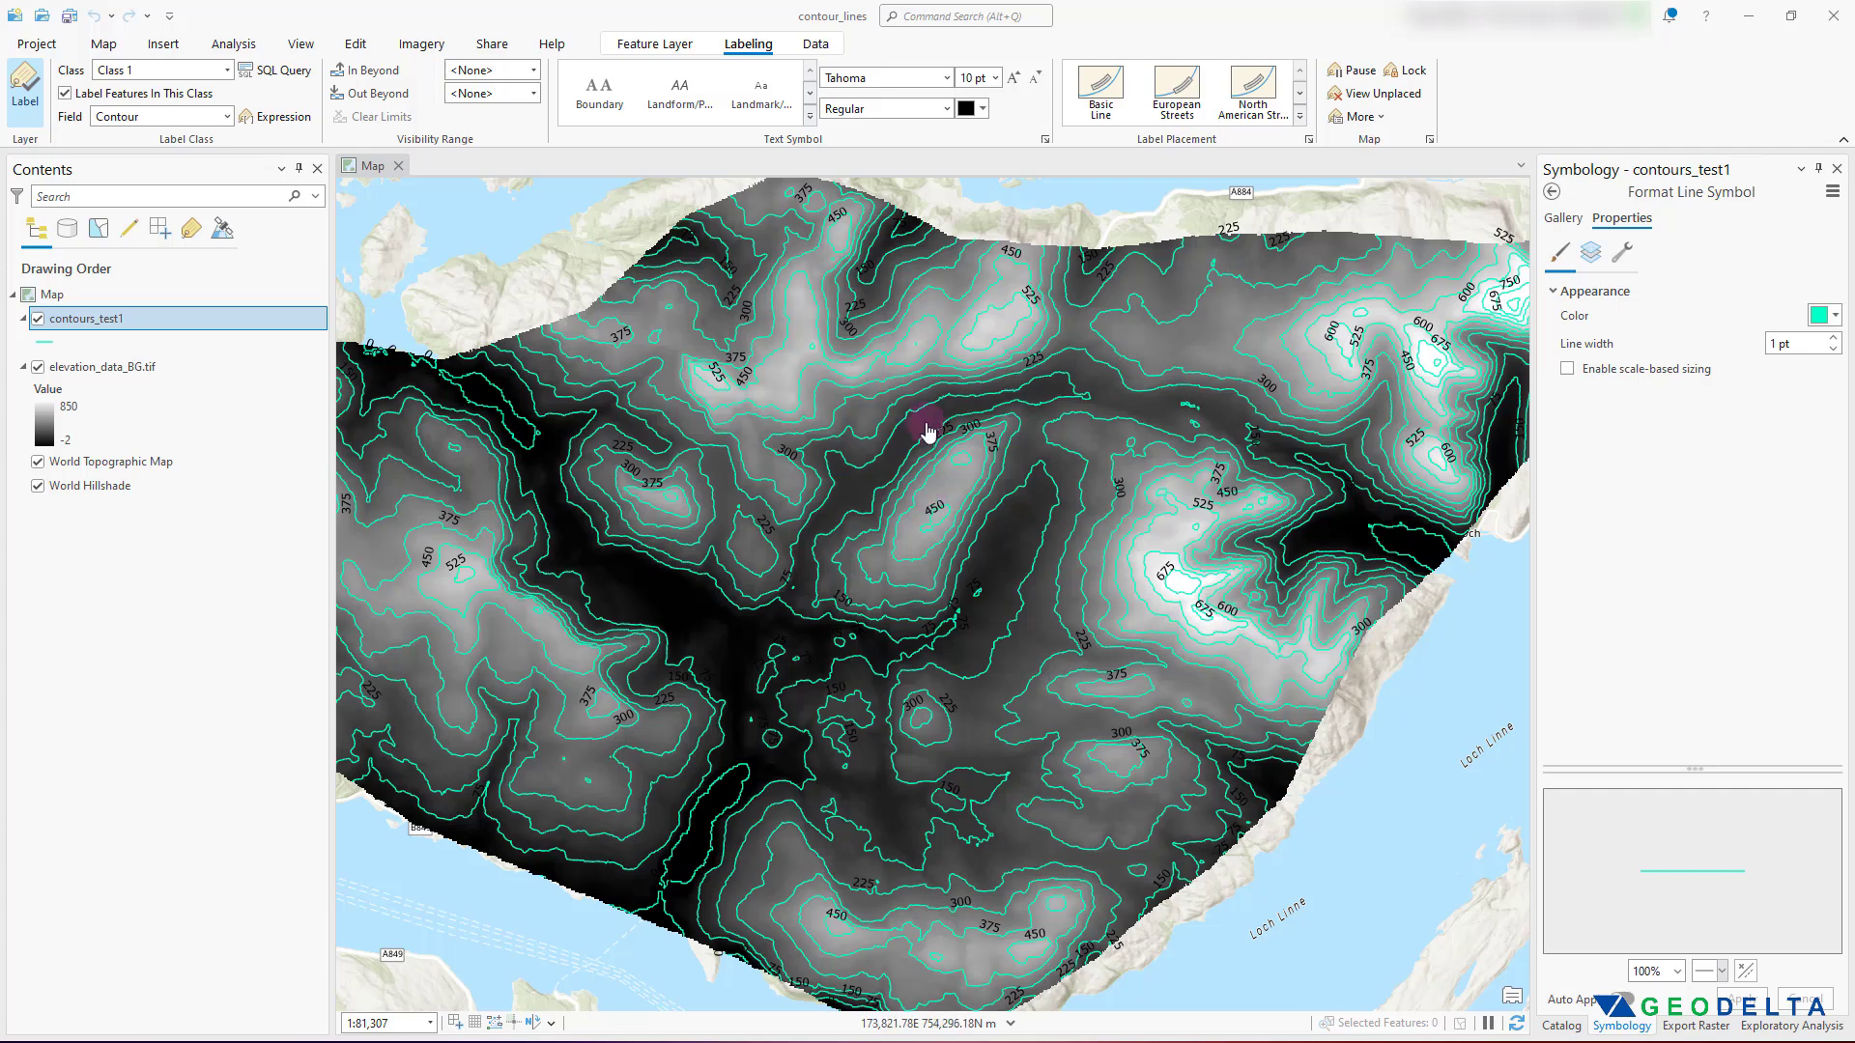
- Set the text size of the contour labels to 8 pt
{"action": "left_click", "coordinate": [996, 80]}
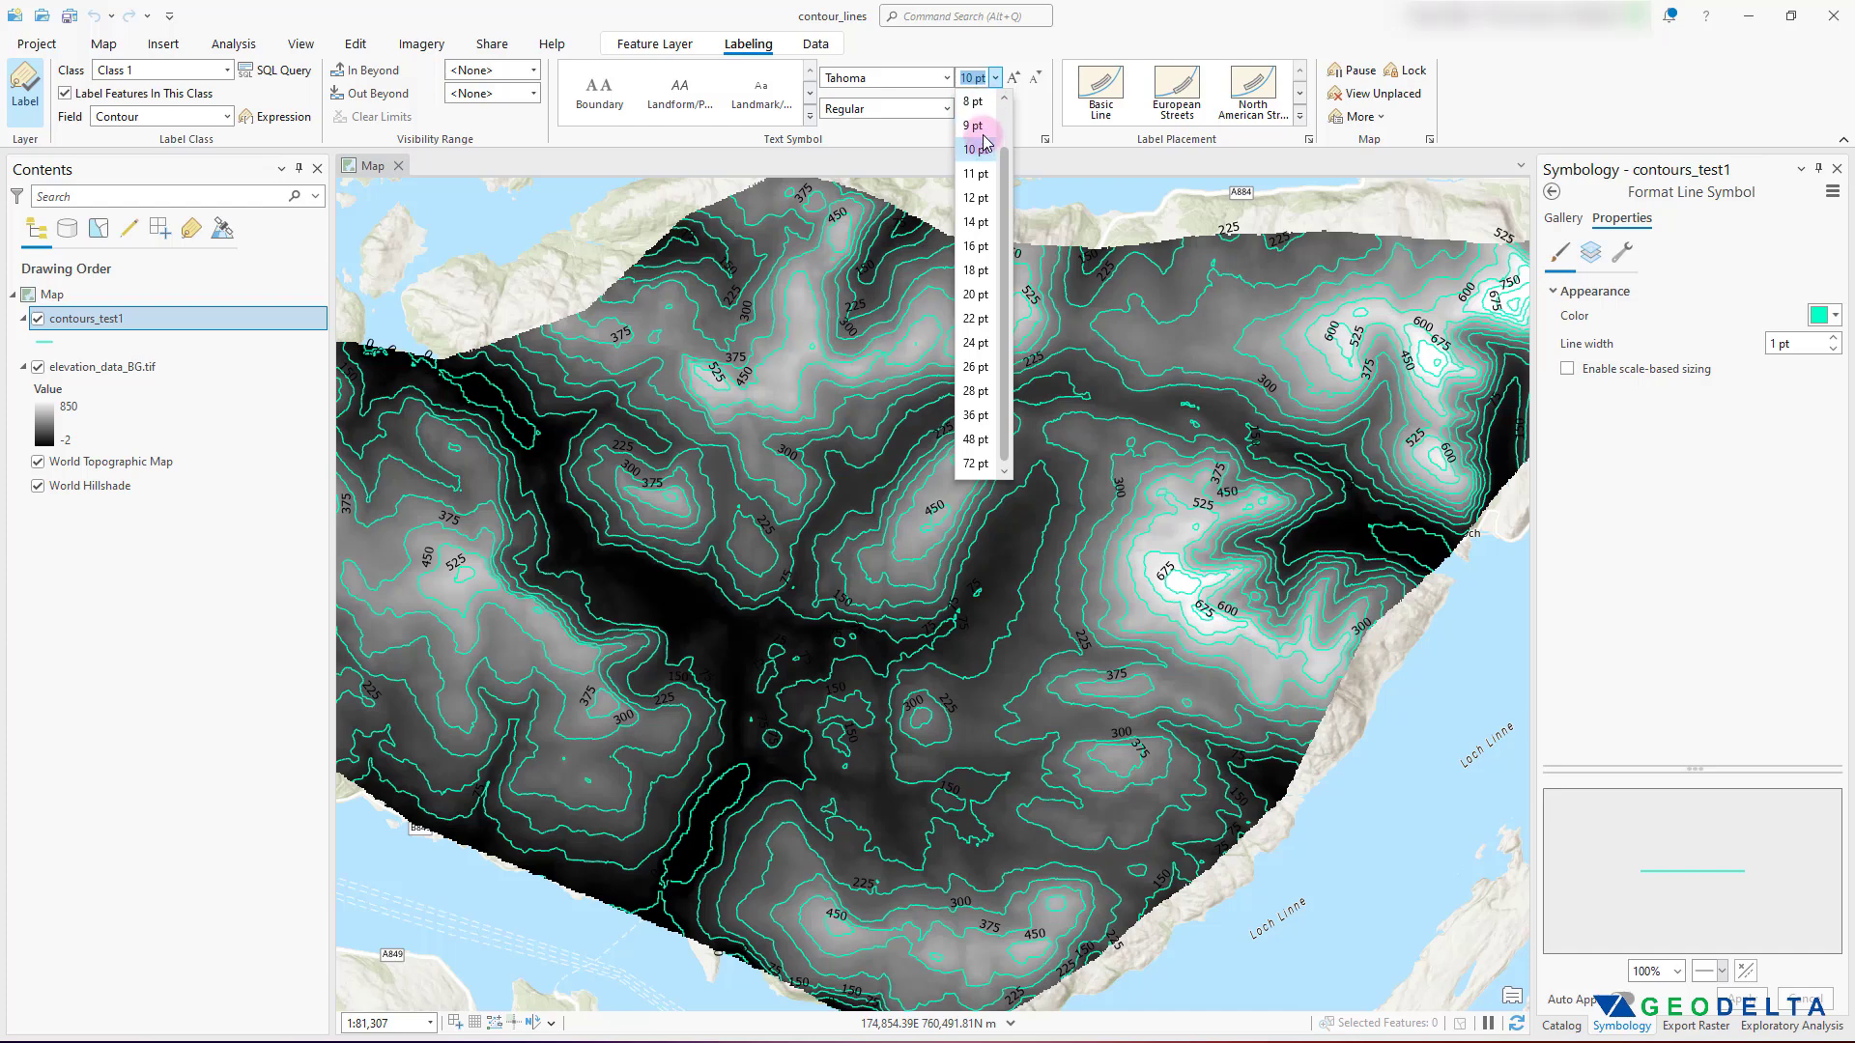
{"action": "left_click", "coordinate": [973, 101]}
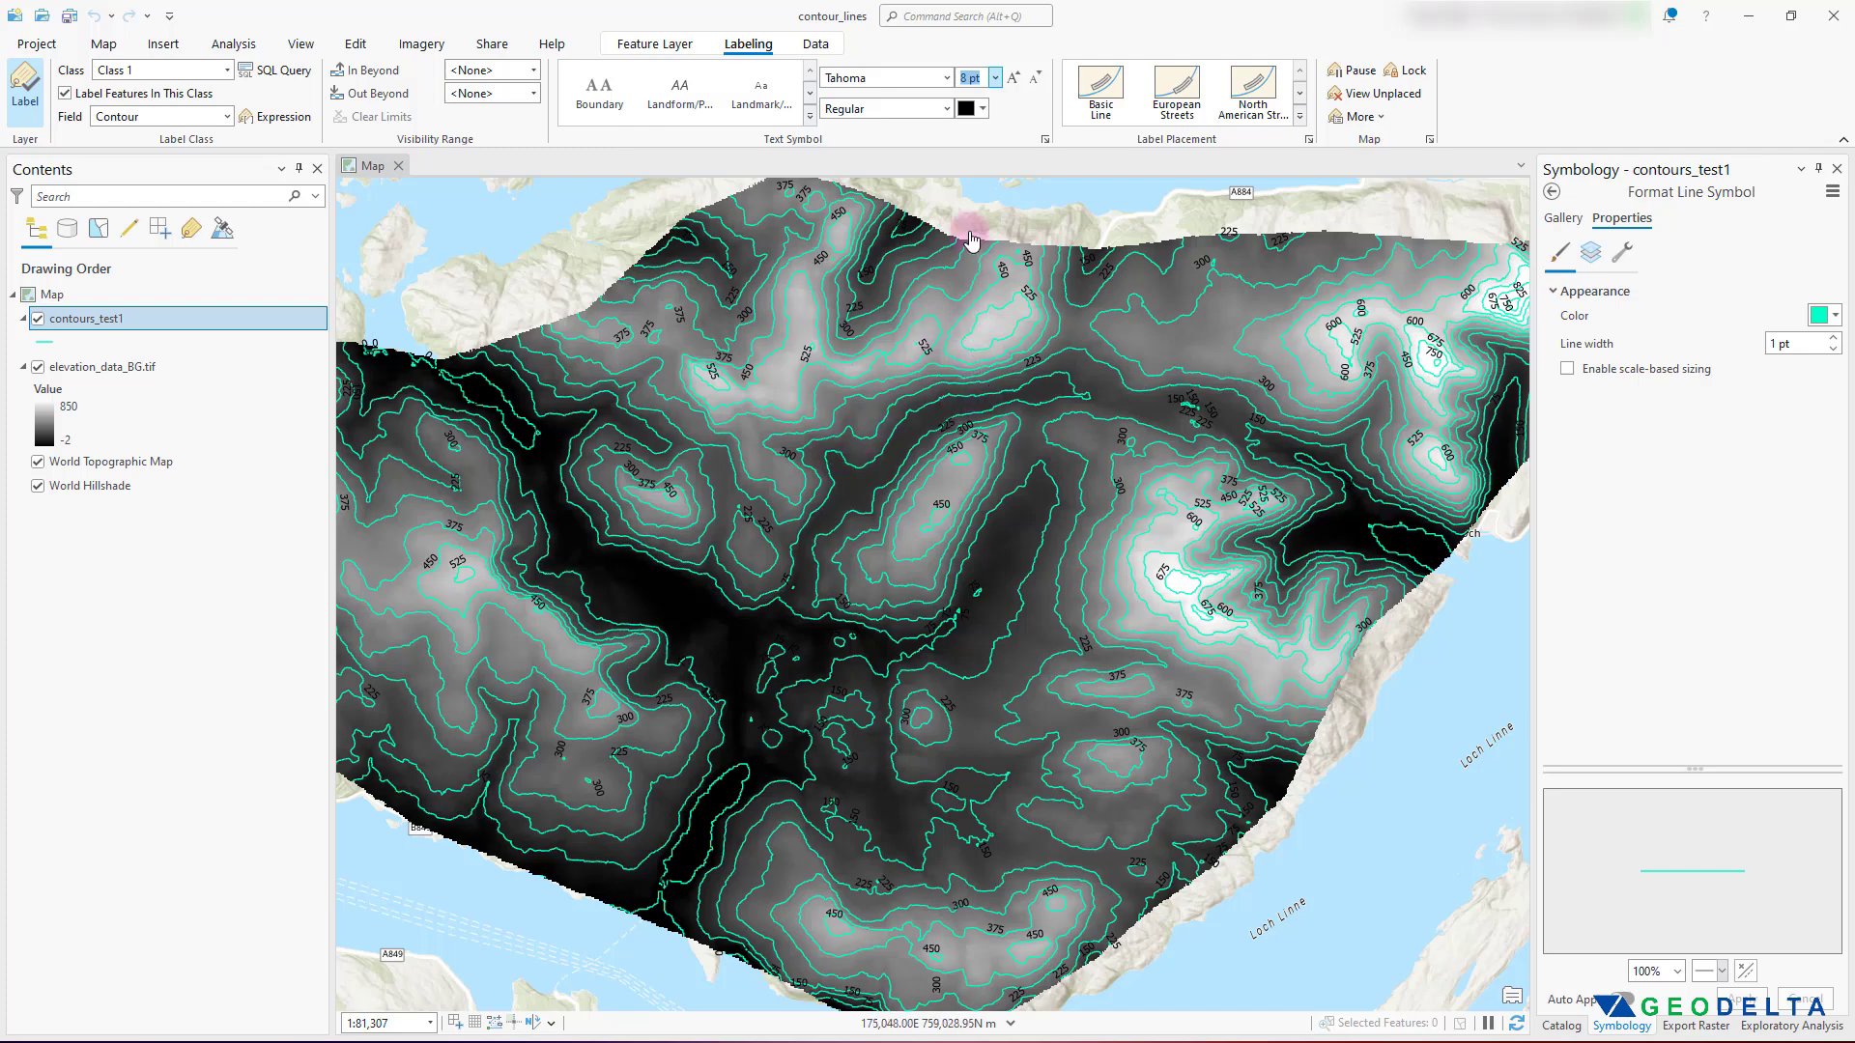
- Apply yellow as the contour labels' text color, and replace it with the bright turquoise green of the contour lines
{"action": "left_click", "coordinate": [1046, 145]}
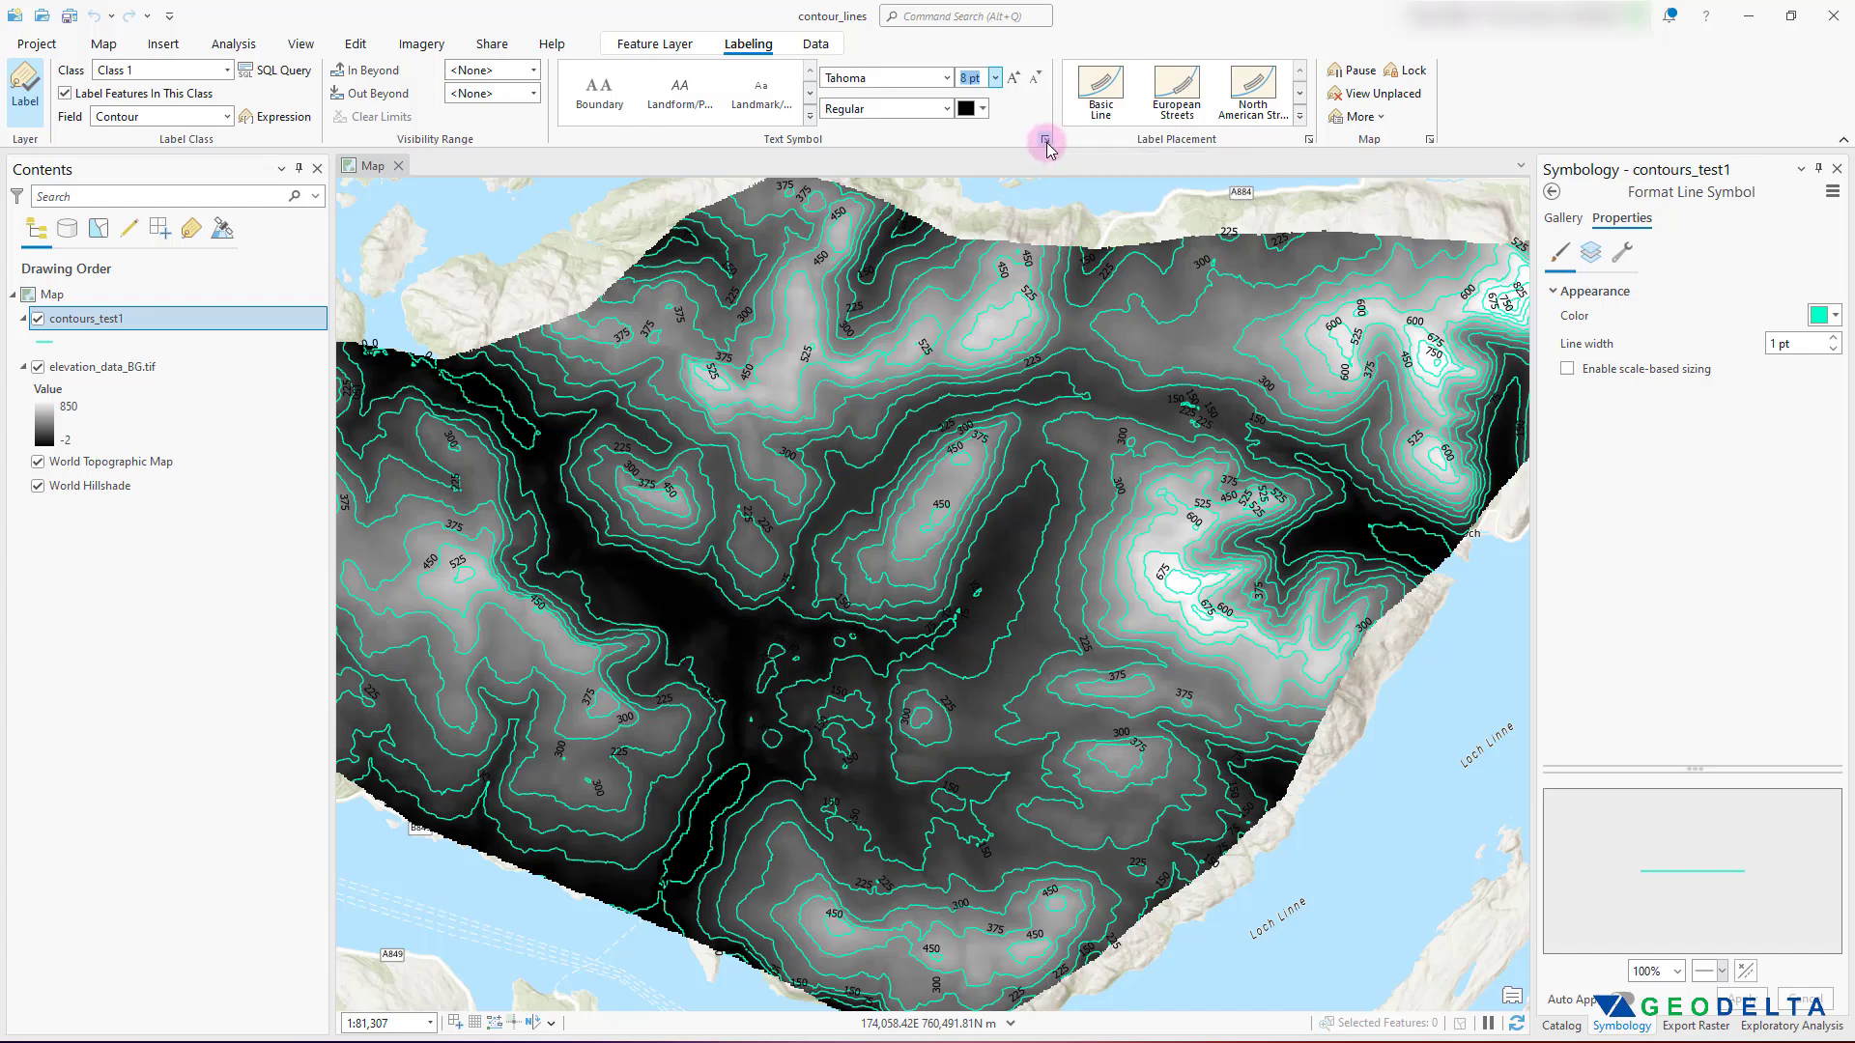
{"action": "left_click", "coordinate": [1047, 145]}
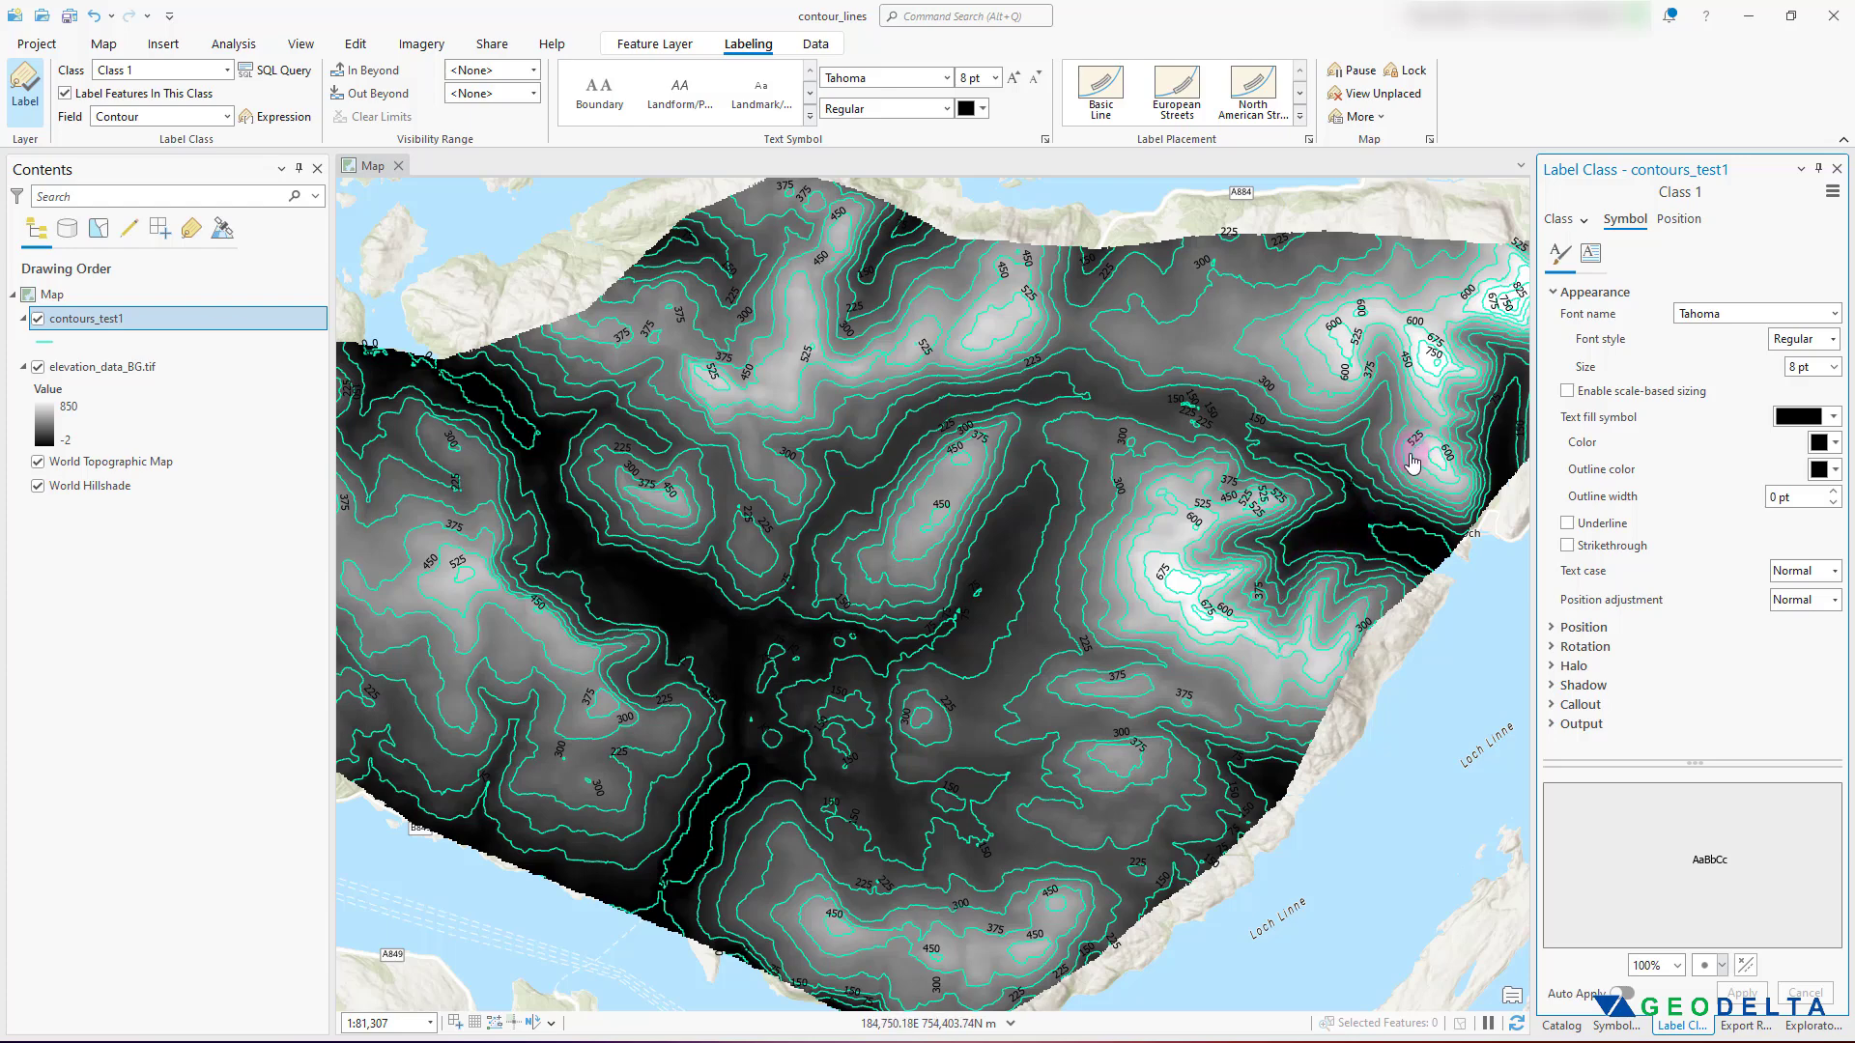
{"action": "left_click", "coordinate": [1833, 444]}
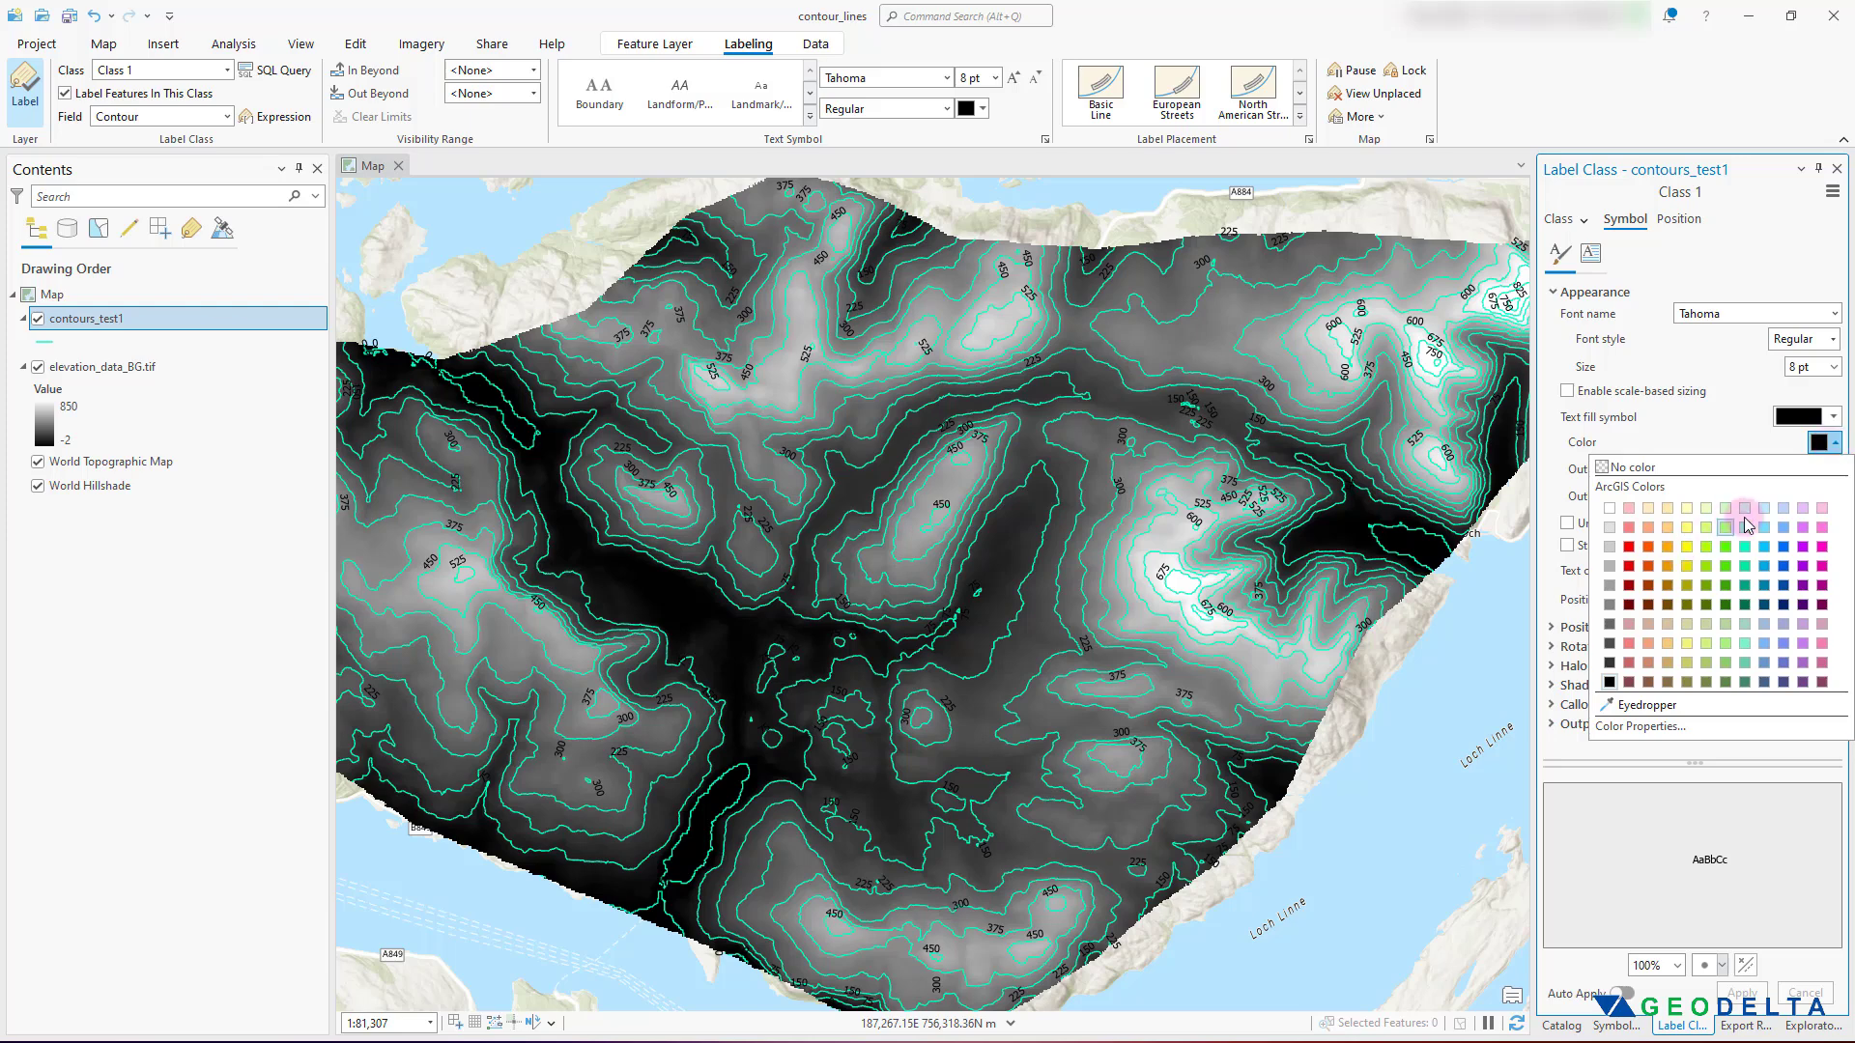
{"action": "left_click", "coordinate": [1688, 549]}
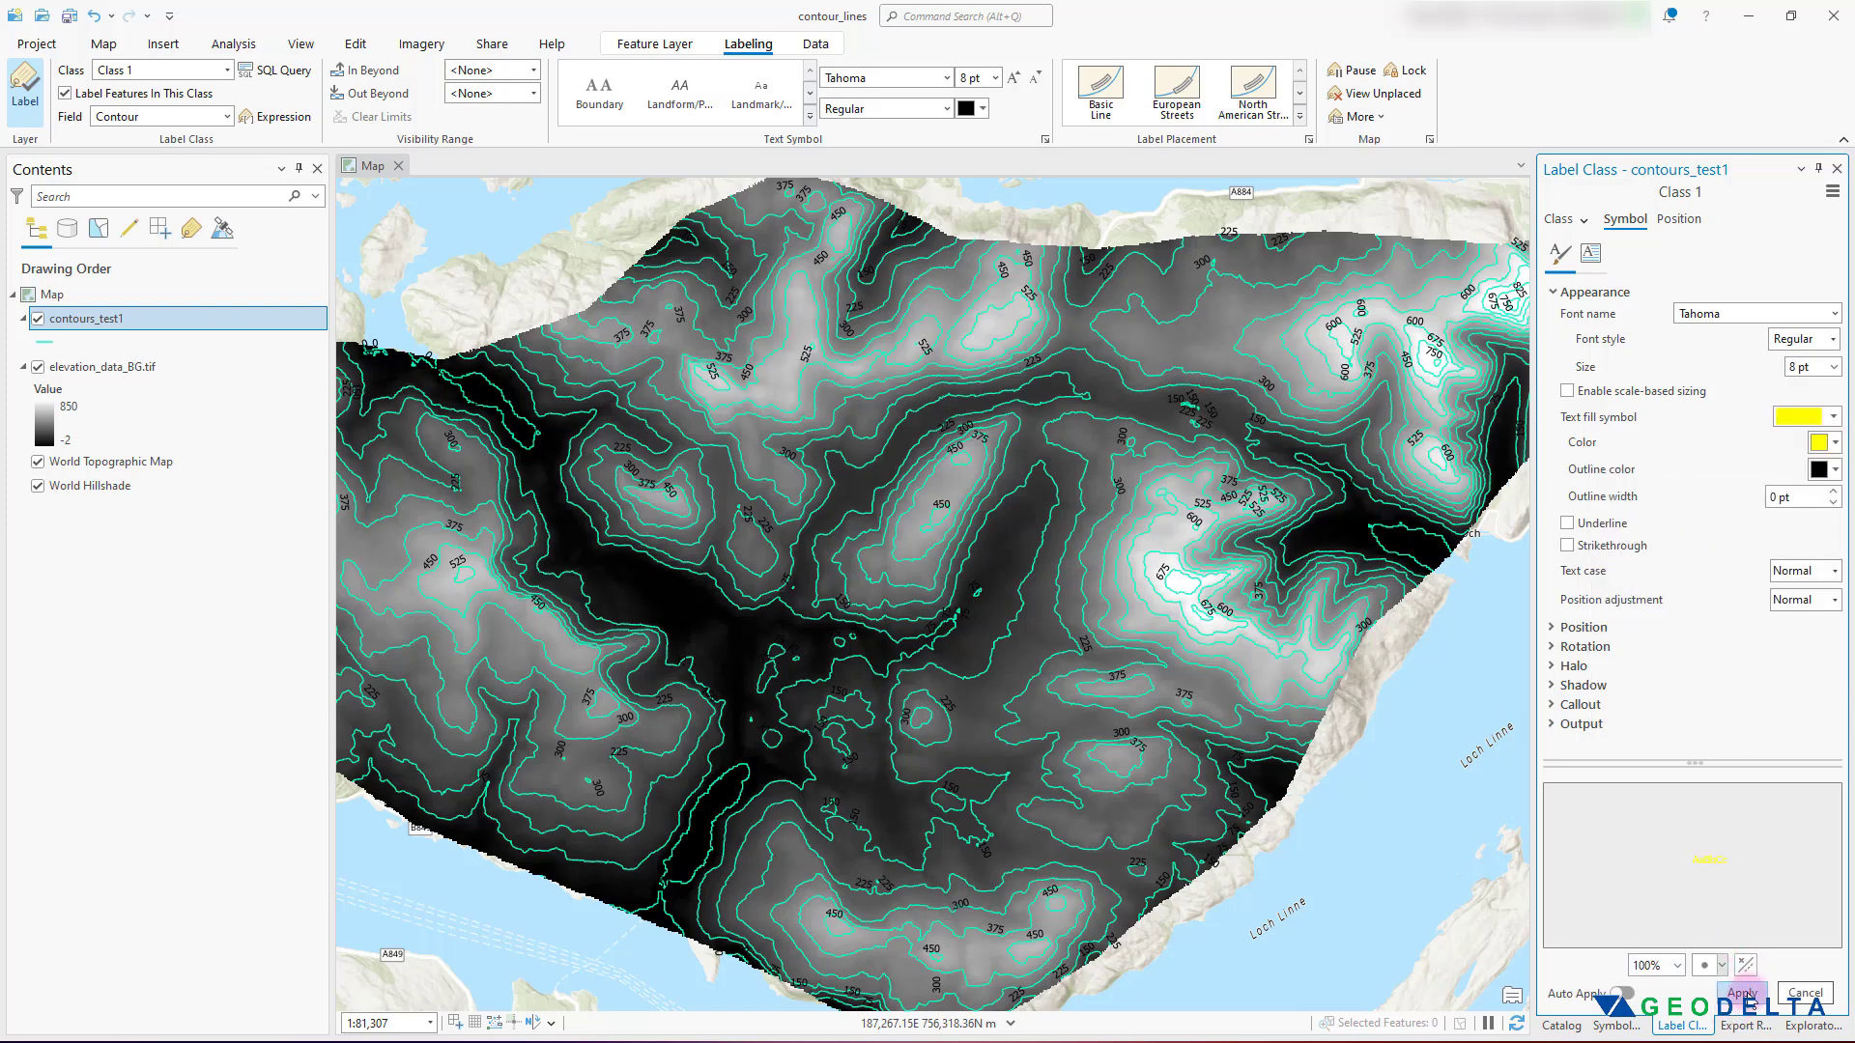
{"action": "left_click", "coordinate": [1742, 995]}
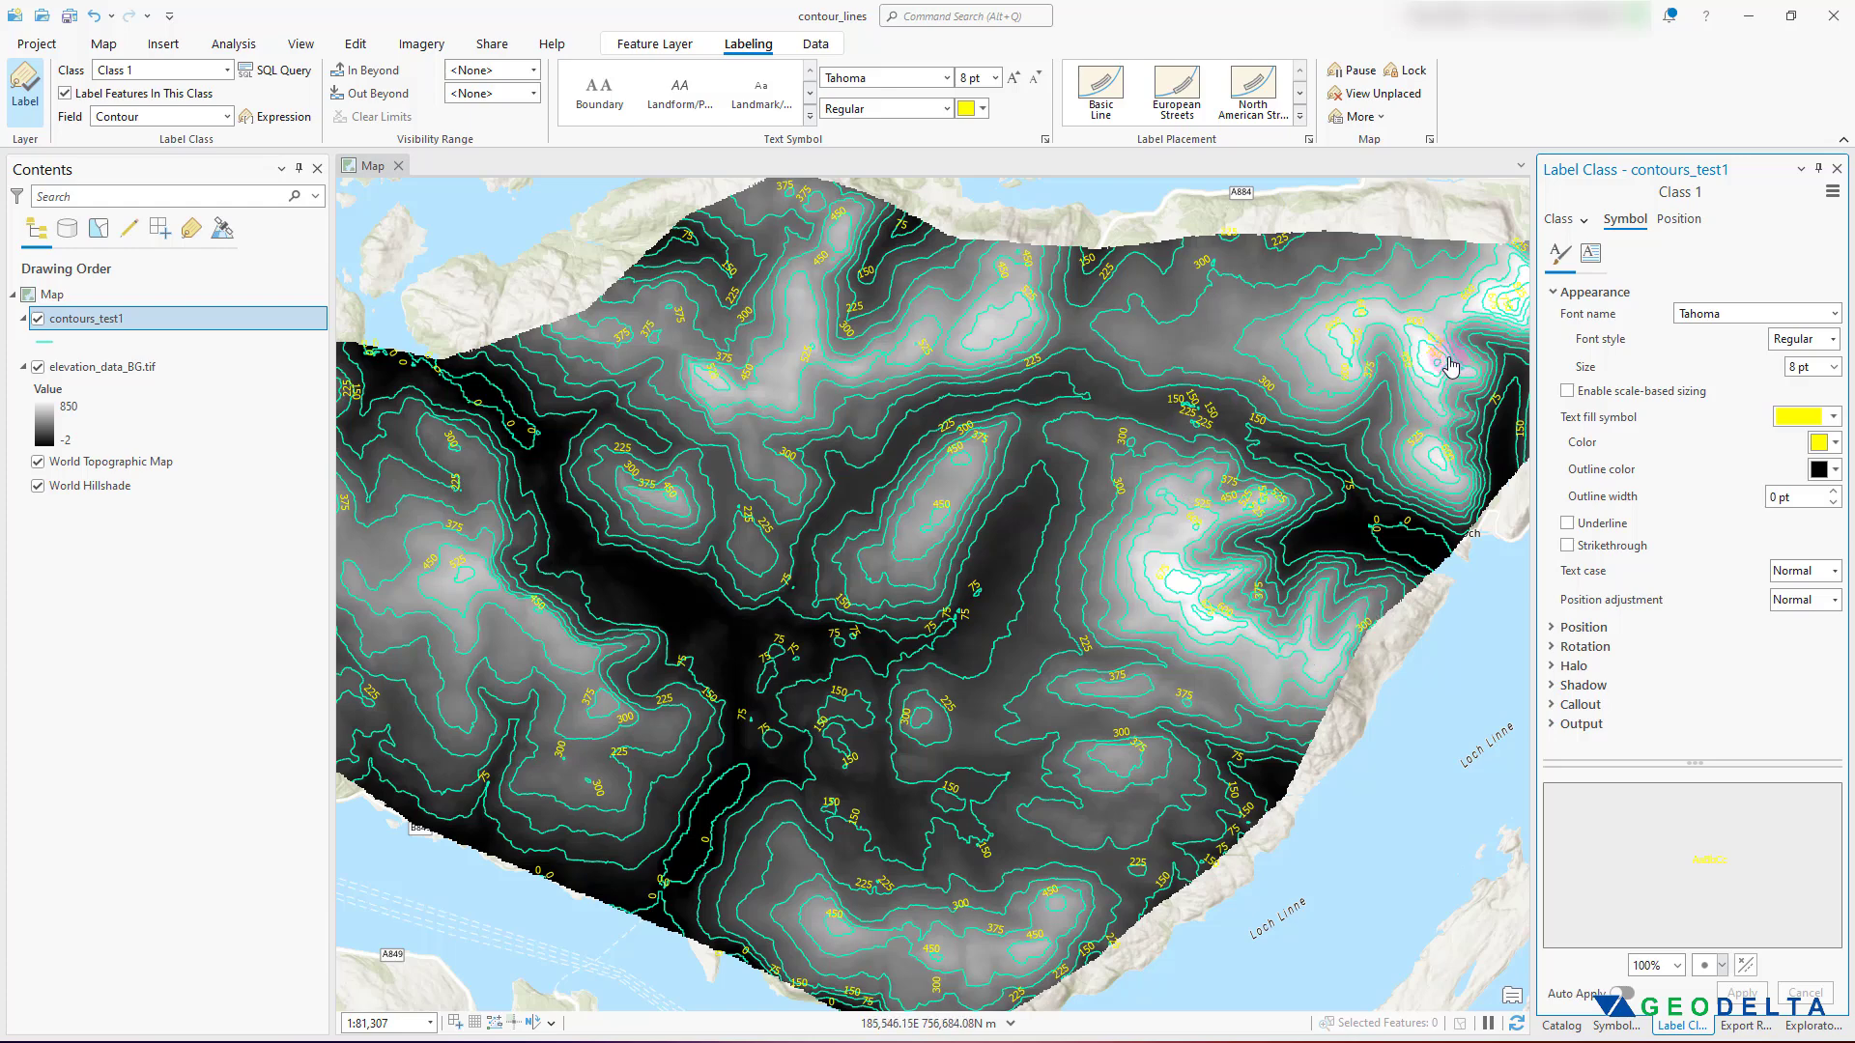
{"action": "left_click", "coordinate": [1834, 443]}
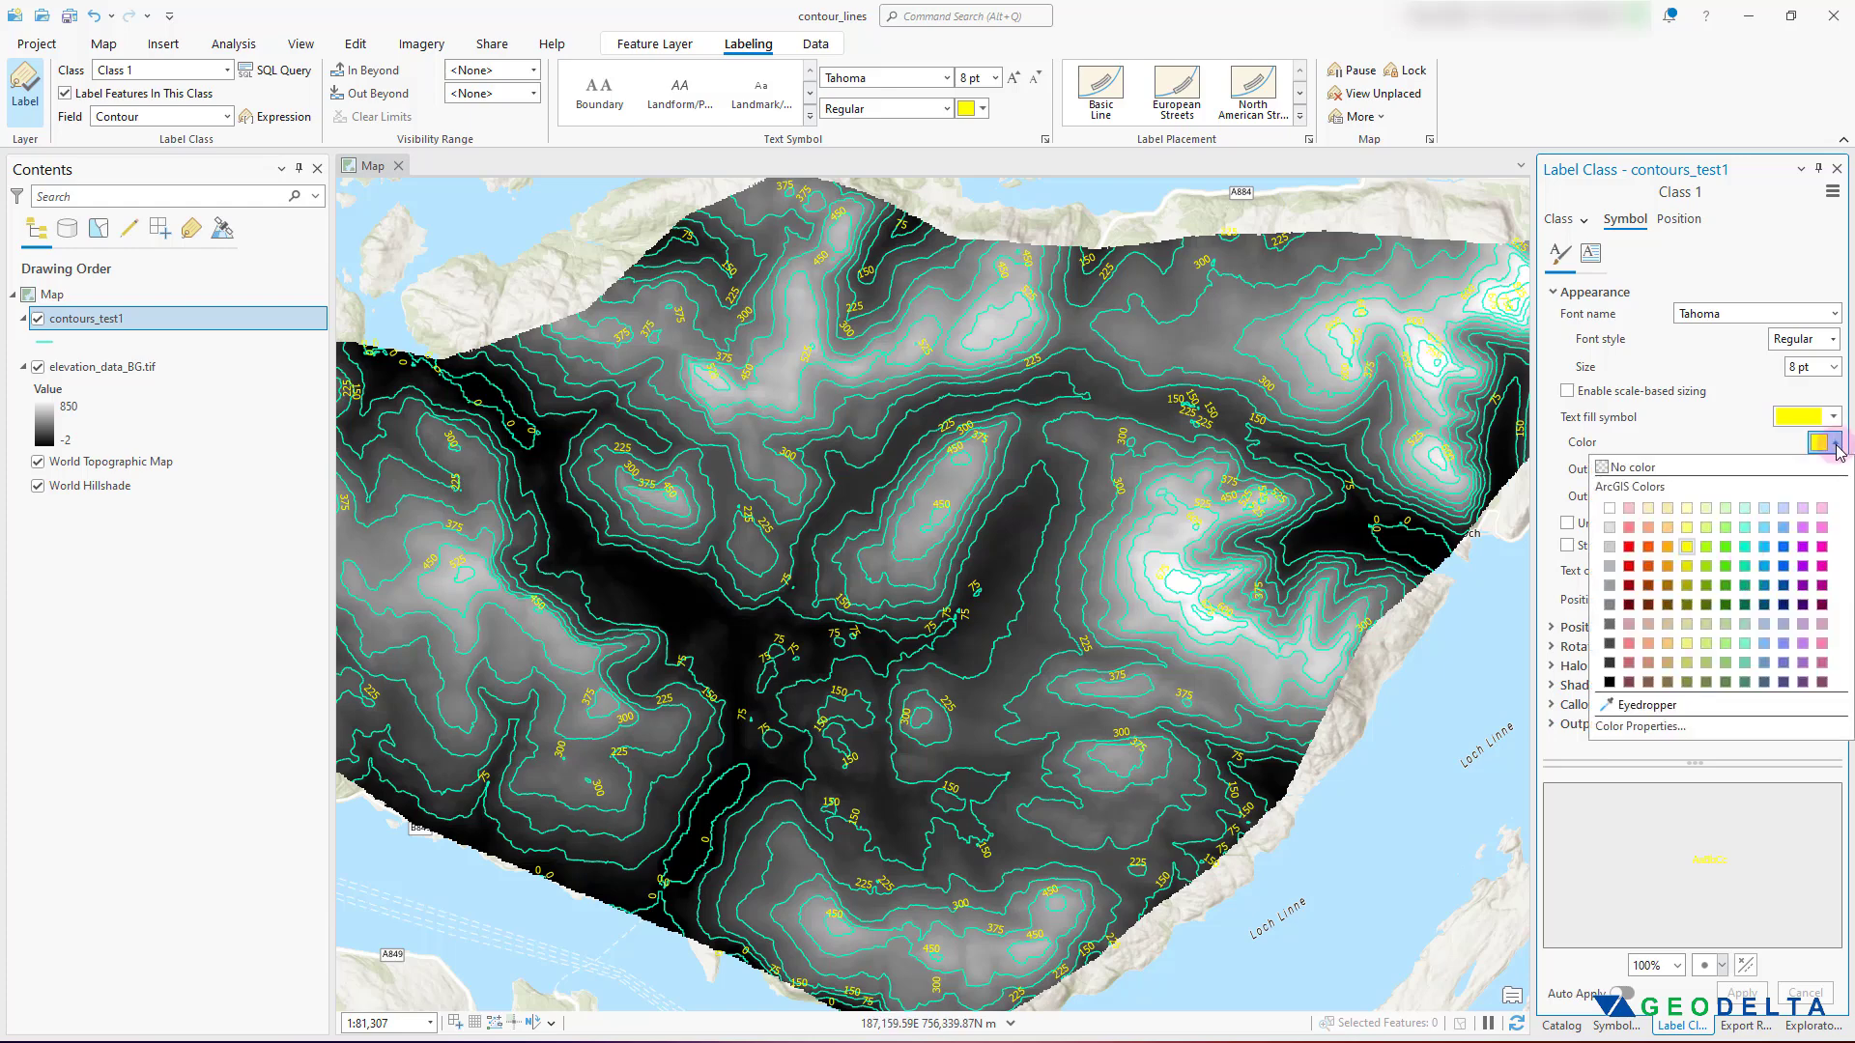
{"action": "left_click", "coordinate": [1746, 547]}
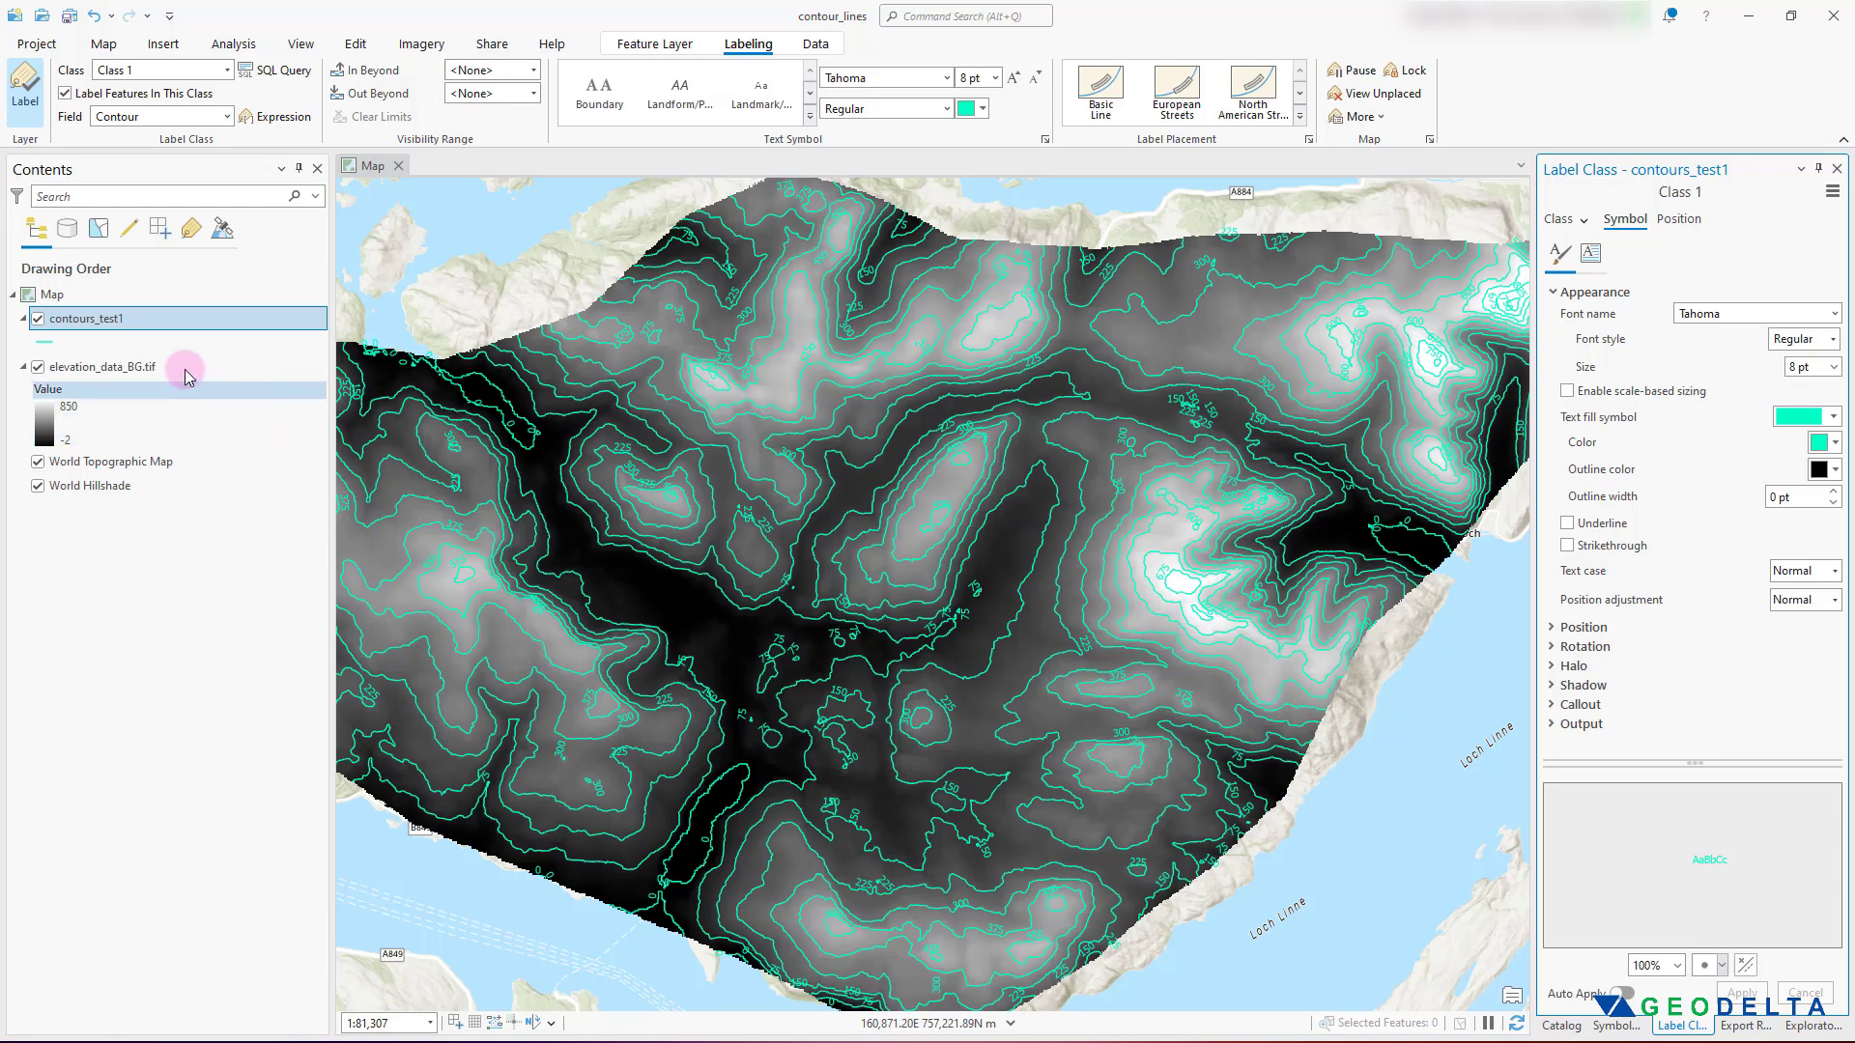
- Hide the elevation_data_BG.tif layer so the labeled contours lie directly over the topographic basemap
{"action": "left_click", "coordinate": [37, 370]}
{"action": "left_click_drag", "start_coordinate": [1043, 645], "coordinate": [995, 691]}
{"action": "scroll", "coordinate": [1162, 654], "scroll_direction": "down", "scroll_amount": 3}
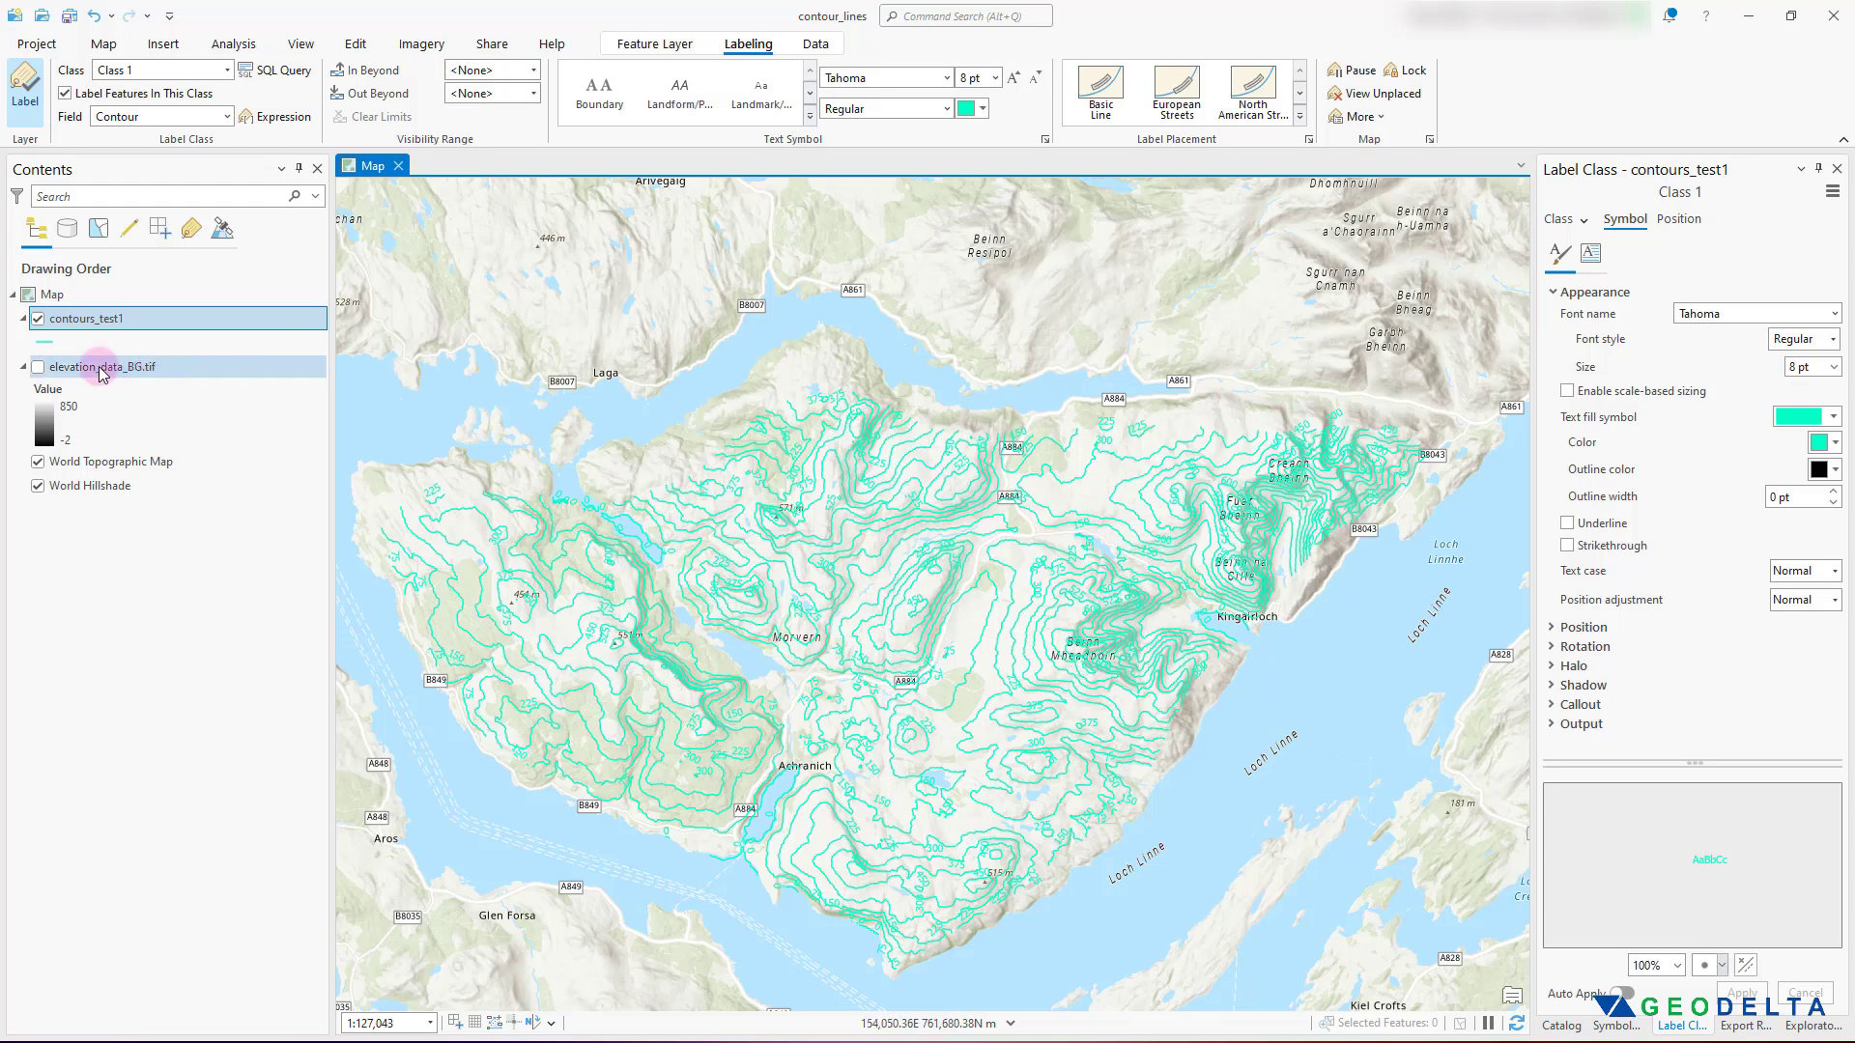
- Change the line symbol color of contours_test1 to bright magenta and apply it
{"action": "left_click", "coordinate": [44, 346]}
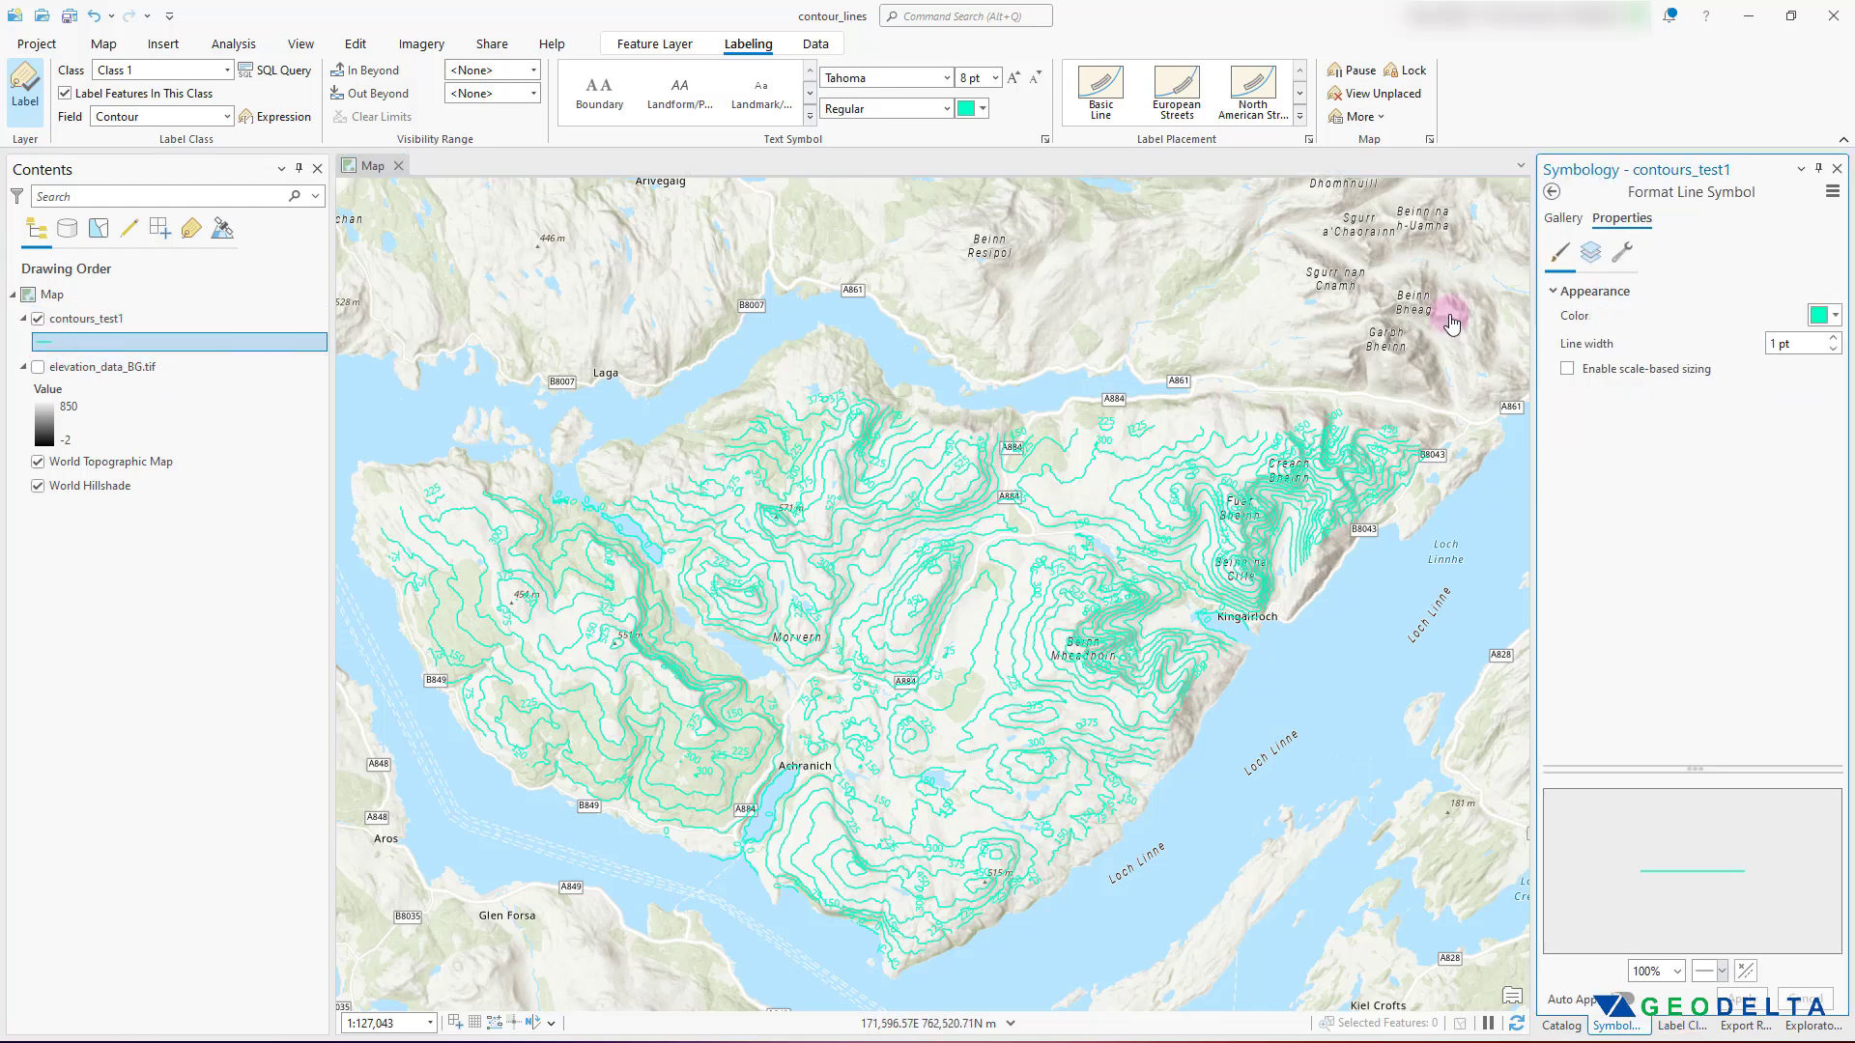
{"action": "left_click", "coordinate": [1829, 319]}
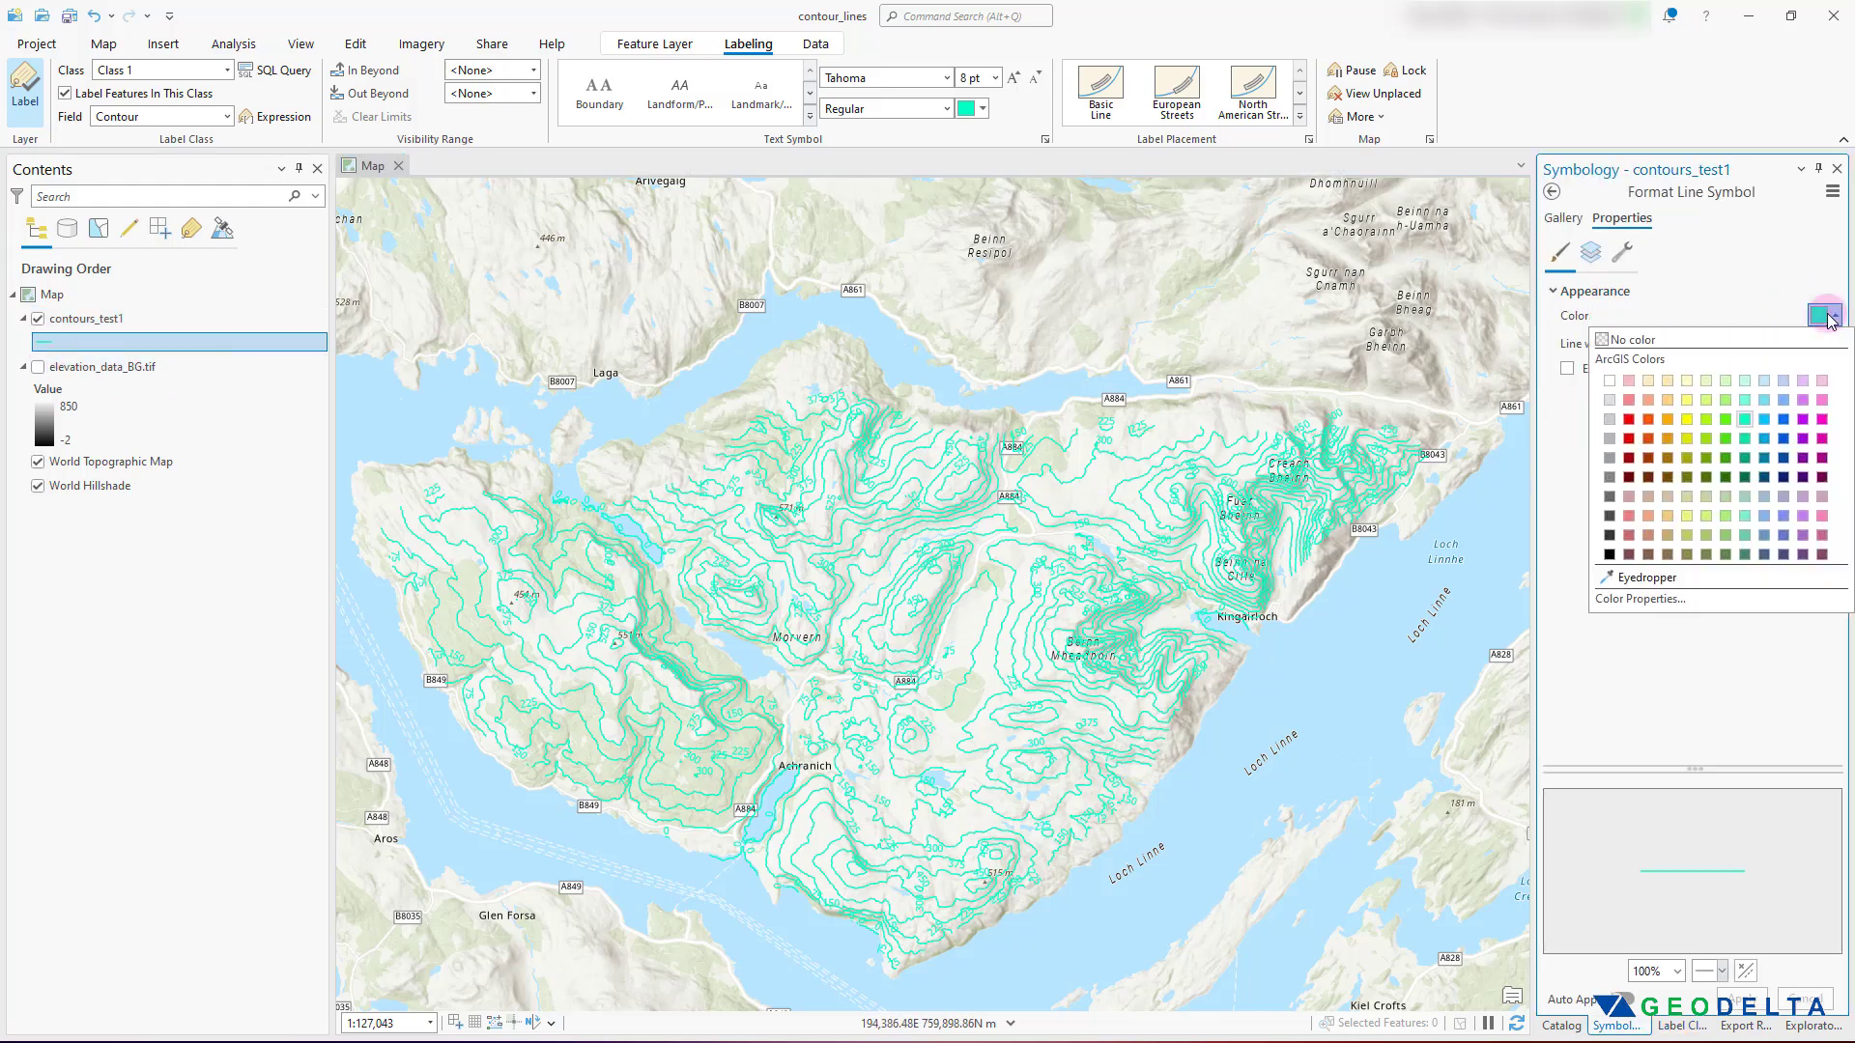
{"action": "left_click", "coordinate": [1822, 420]}
{"action": "left_click", "coordinate": [1736, 1003]}
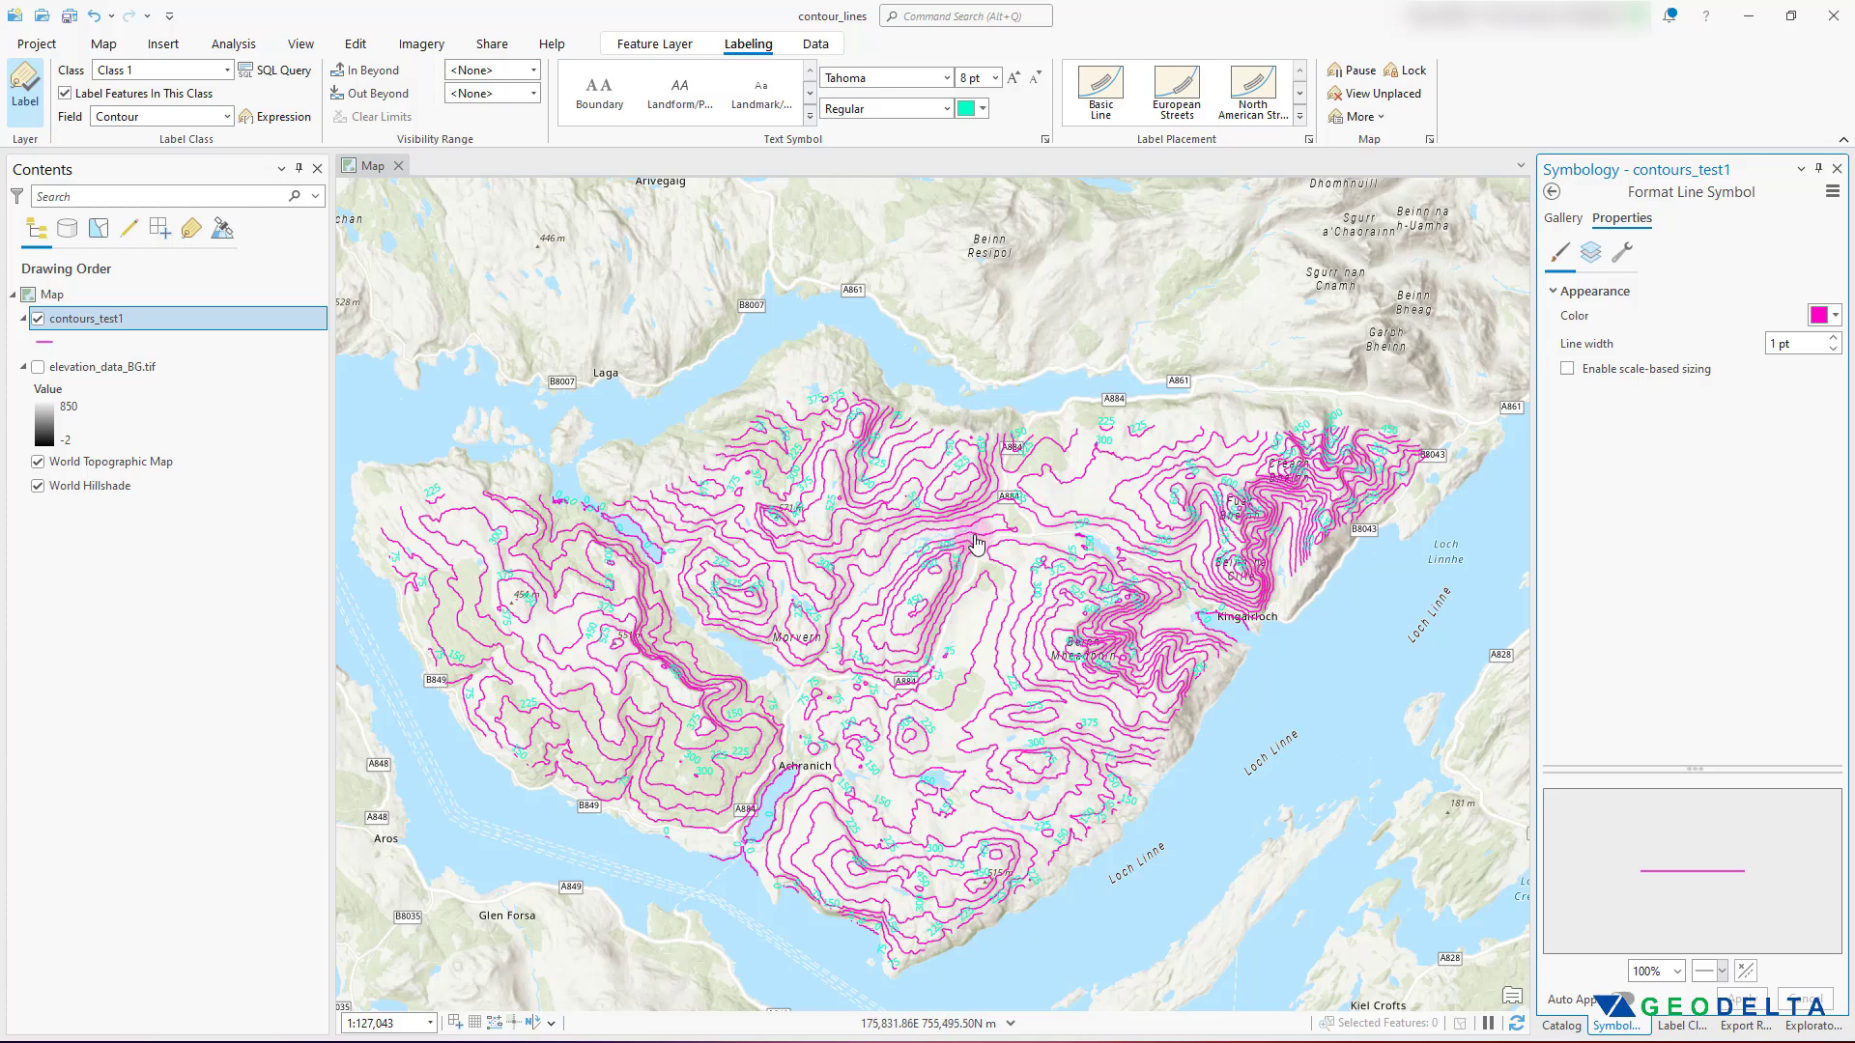
- Change the text color of the contours_test1 labels to bright magenta and apply it
{"action": "left_click", "coordinate": [1043, 141]}
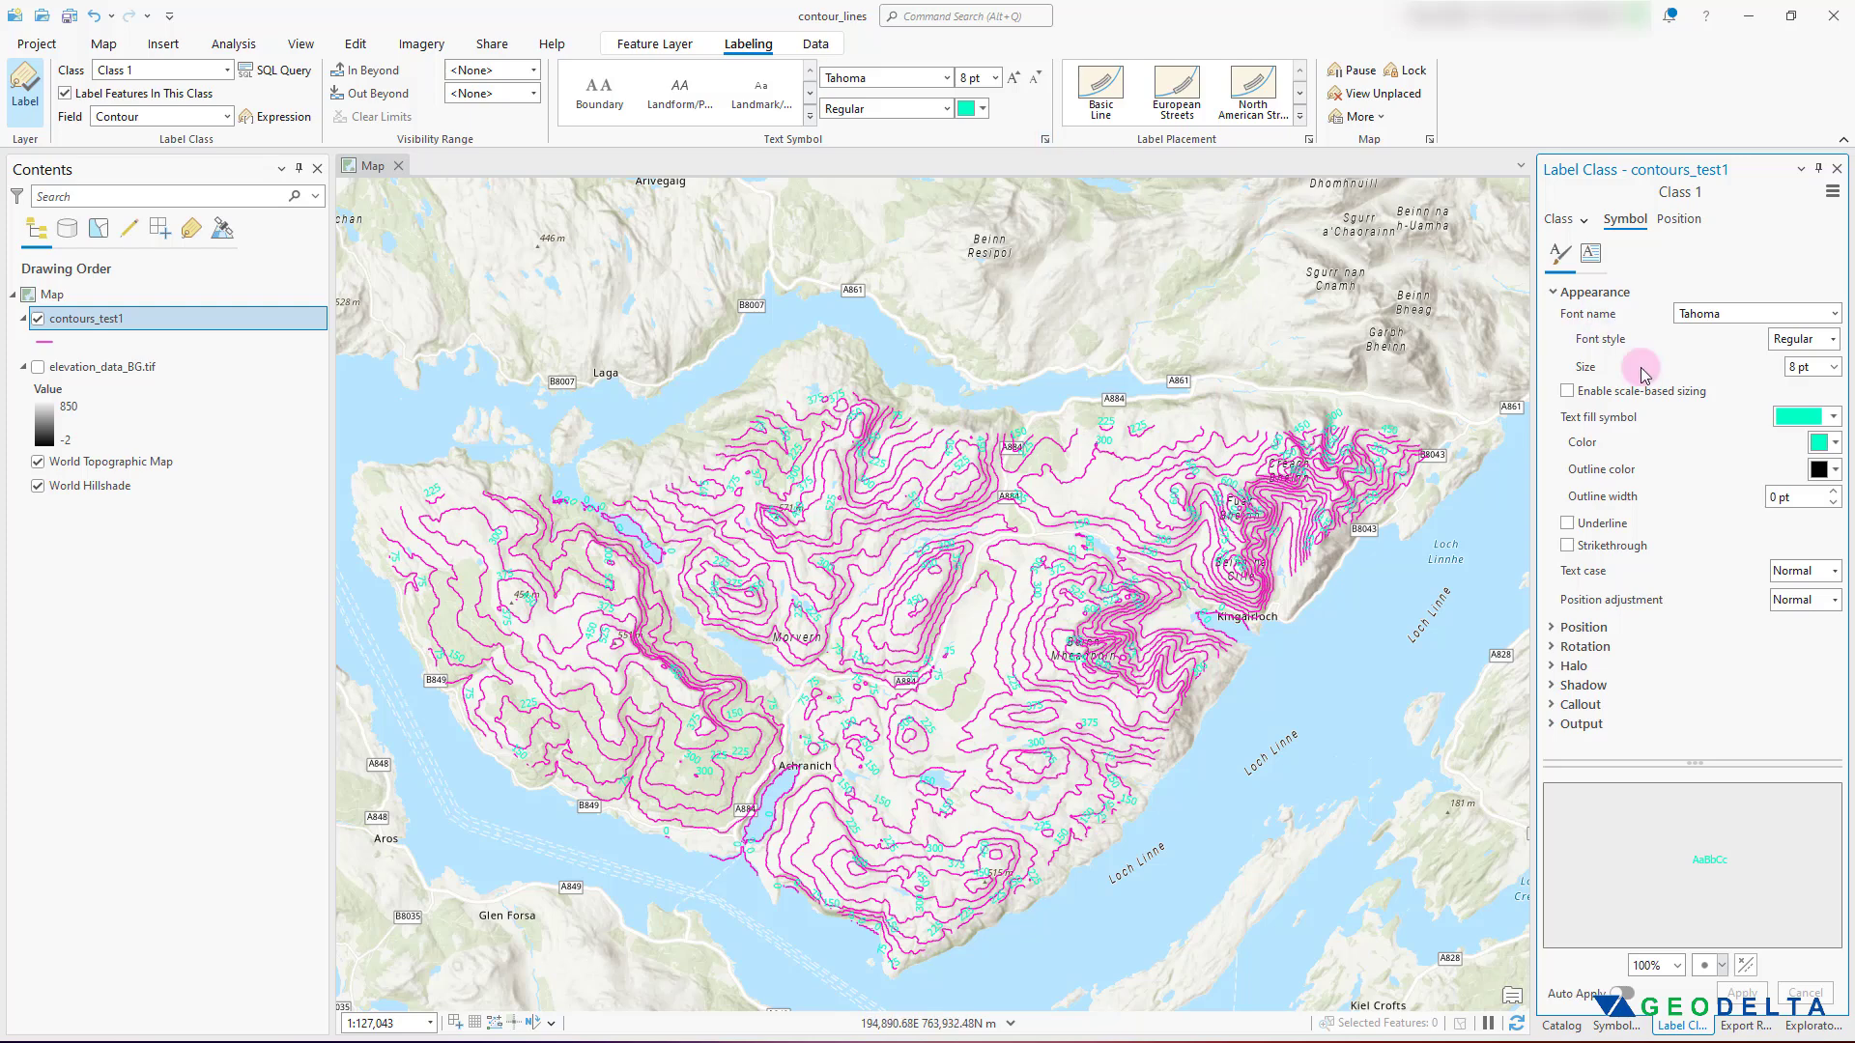
{"action": "left_click", "coordinate": [1835, 444]}
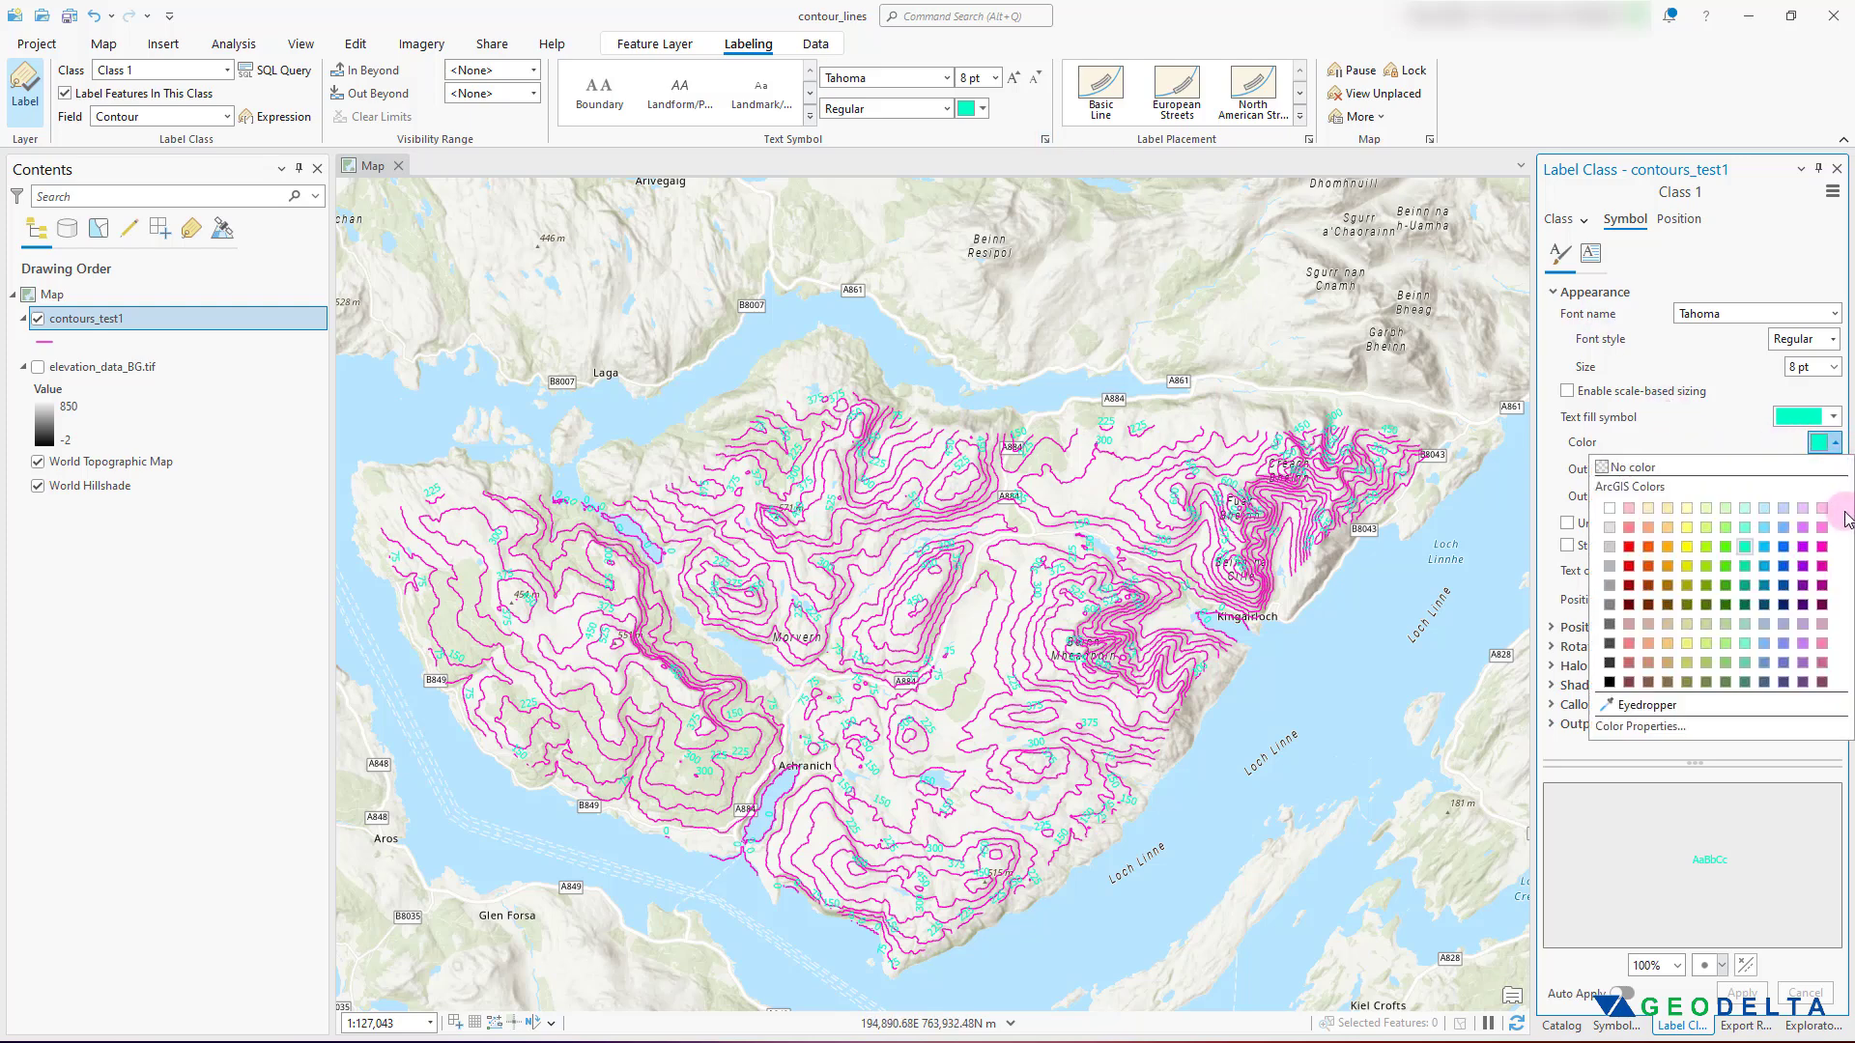
{"action": "left_click", "coordinate": [1822, 546]}
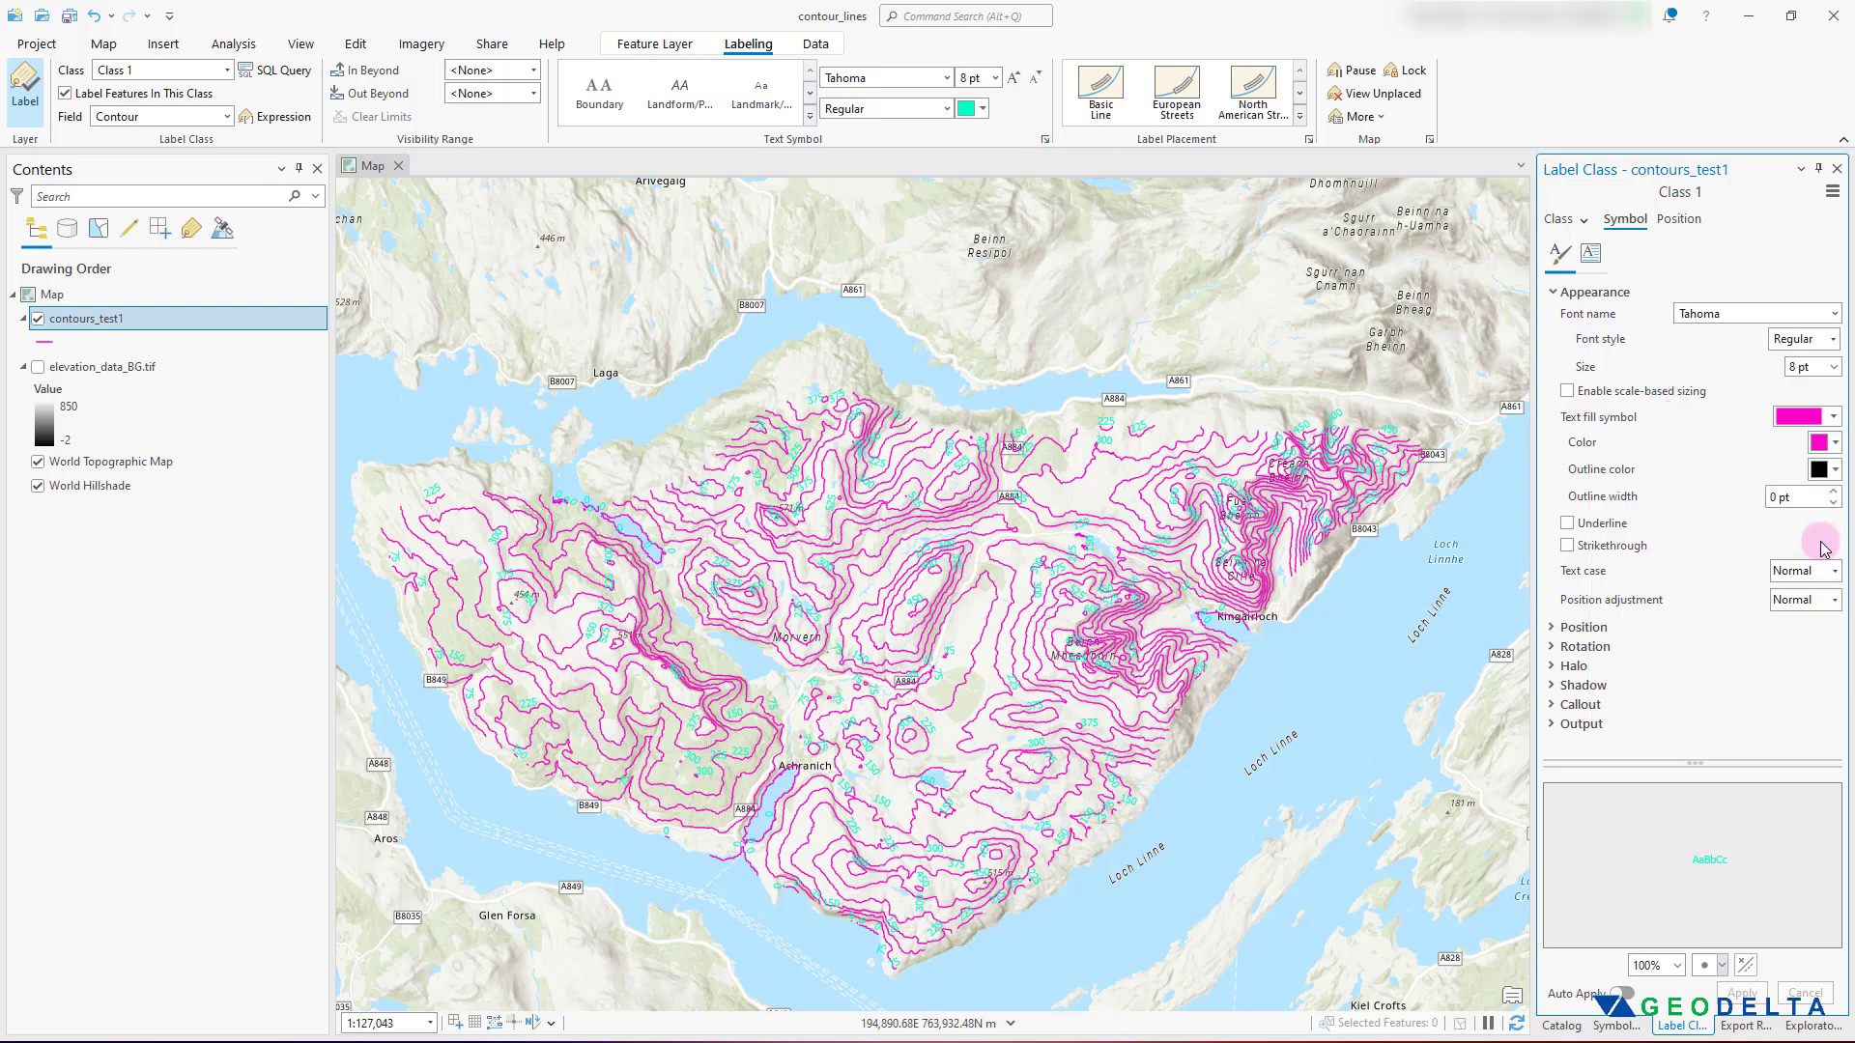
{"action": "left_click", "coordinate": [1746, 999]}
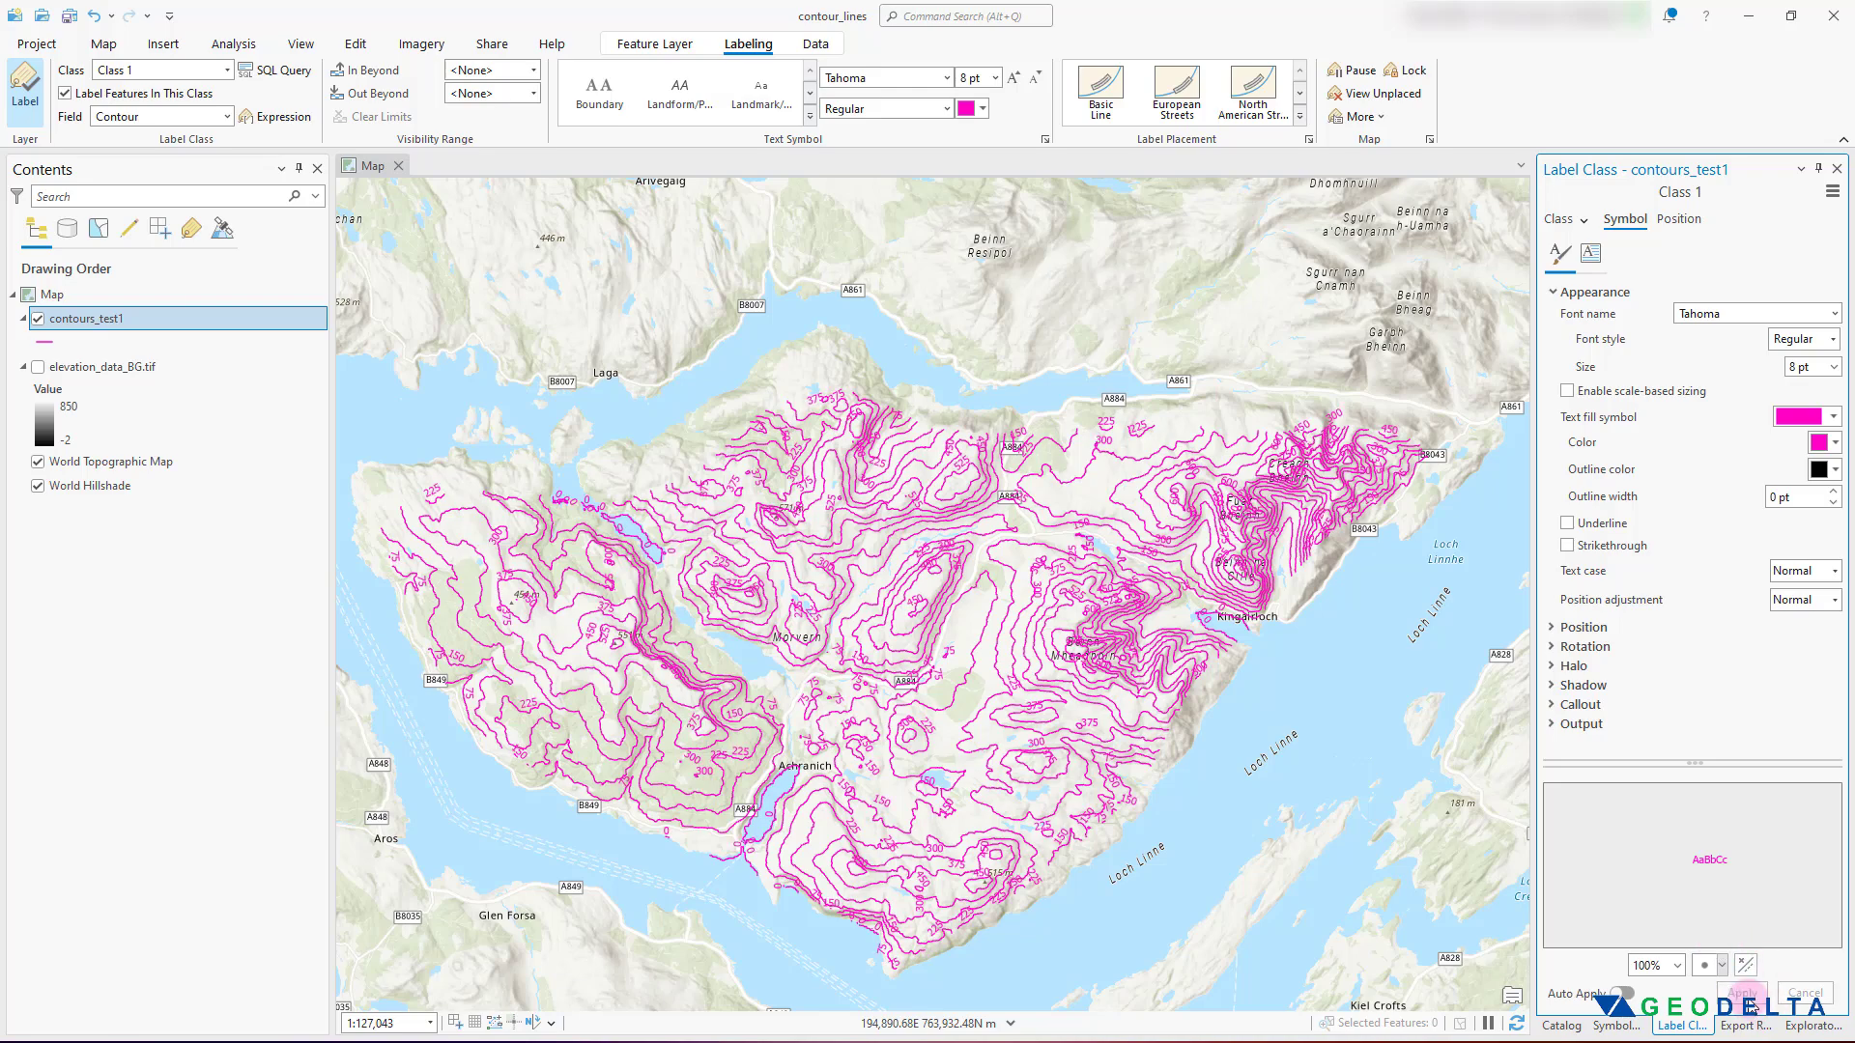
- Examine the labeled contours over the basemap around the peaks north of Kingairloch
{"action": "scroll", "coordinate": [922, 633], "scroll_direction": "up", "scroll_amount": 2}
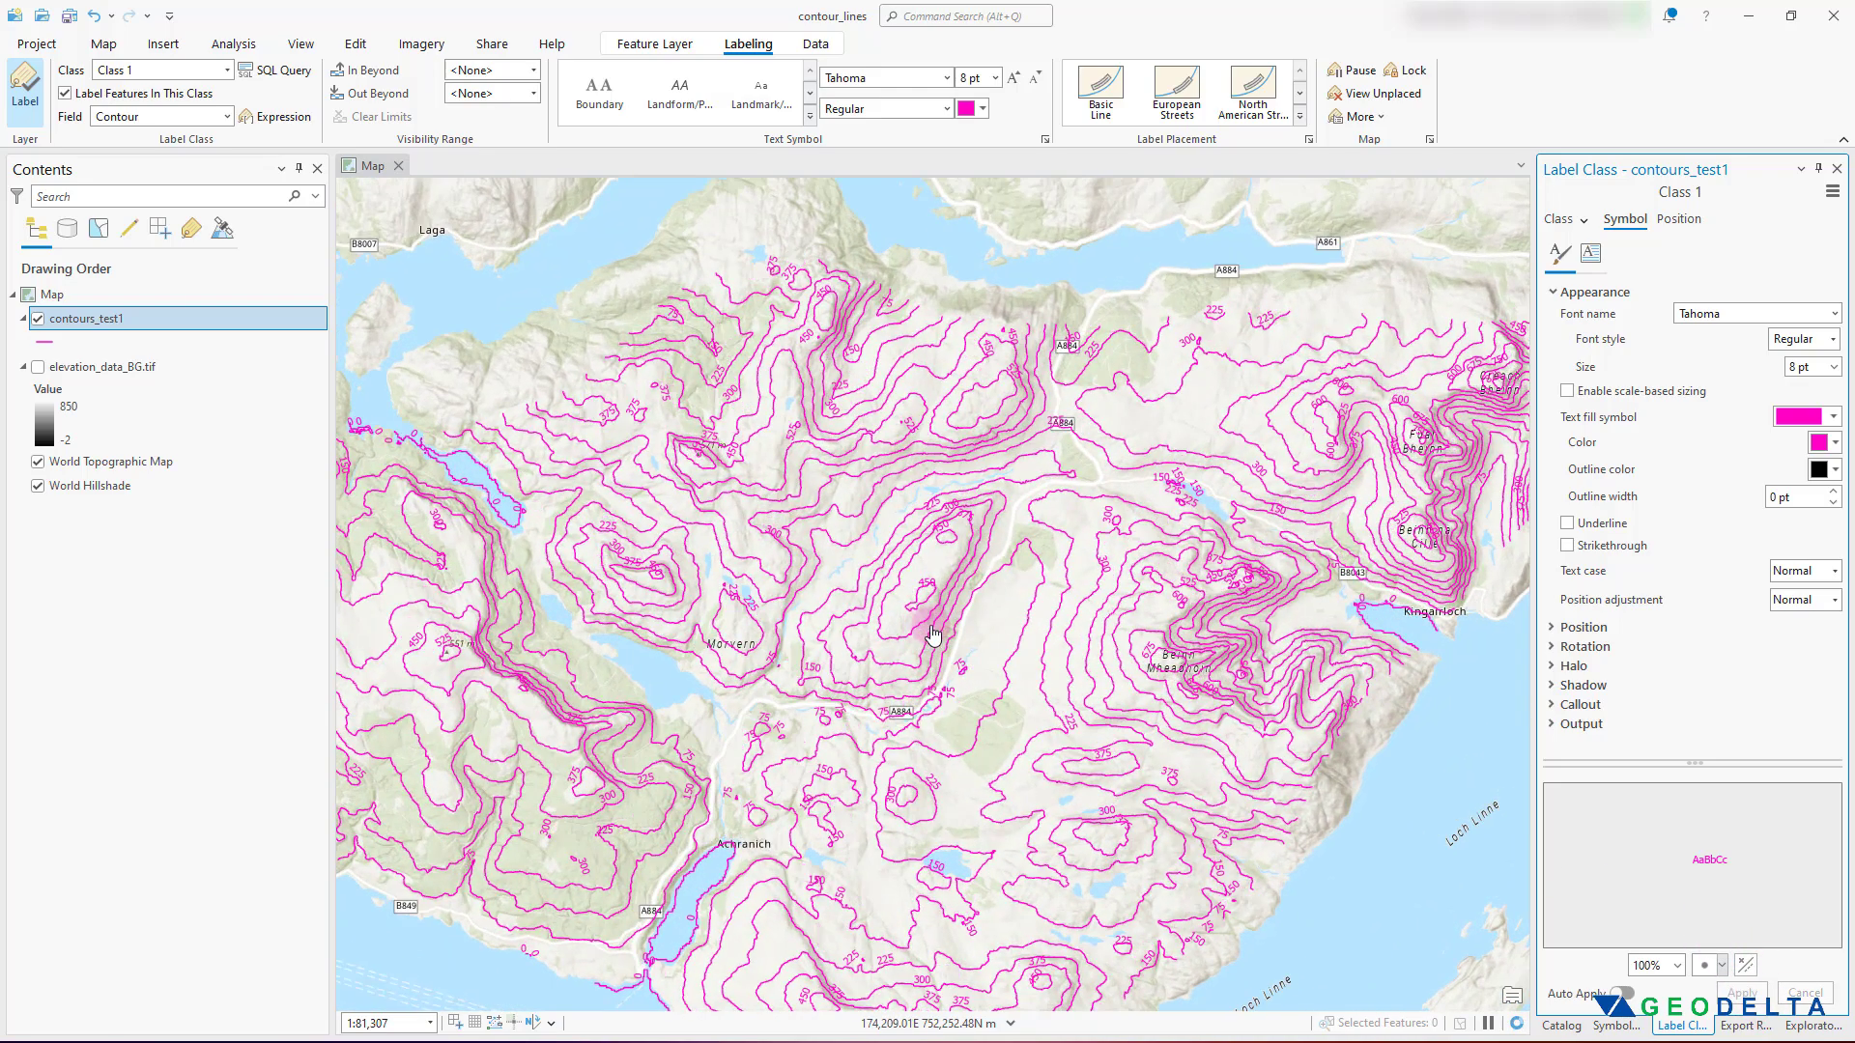
{"action": "scroll", "coordinate": [1148, 601], "scroll_direction": "up", "scroll_amount": 4}
{"action": "scroll", "coordinate": [1148, 601], "scroll_direction": "down", "scroll_amount": 2}
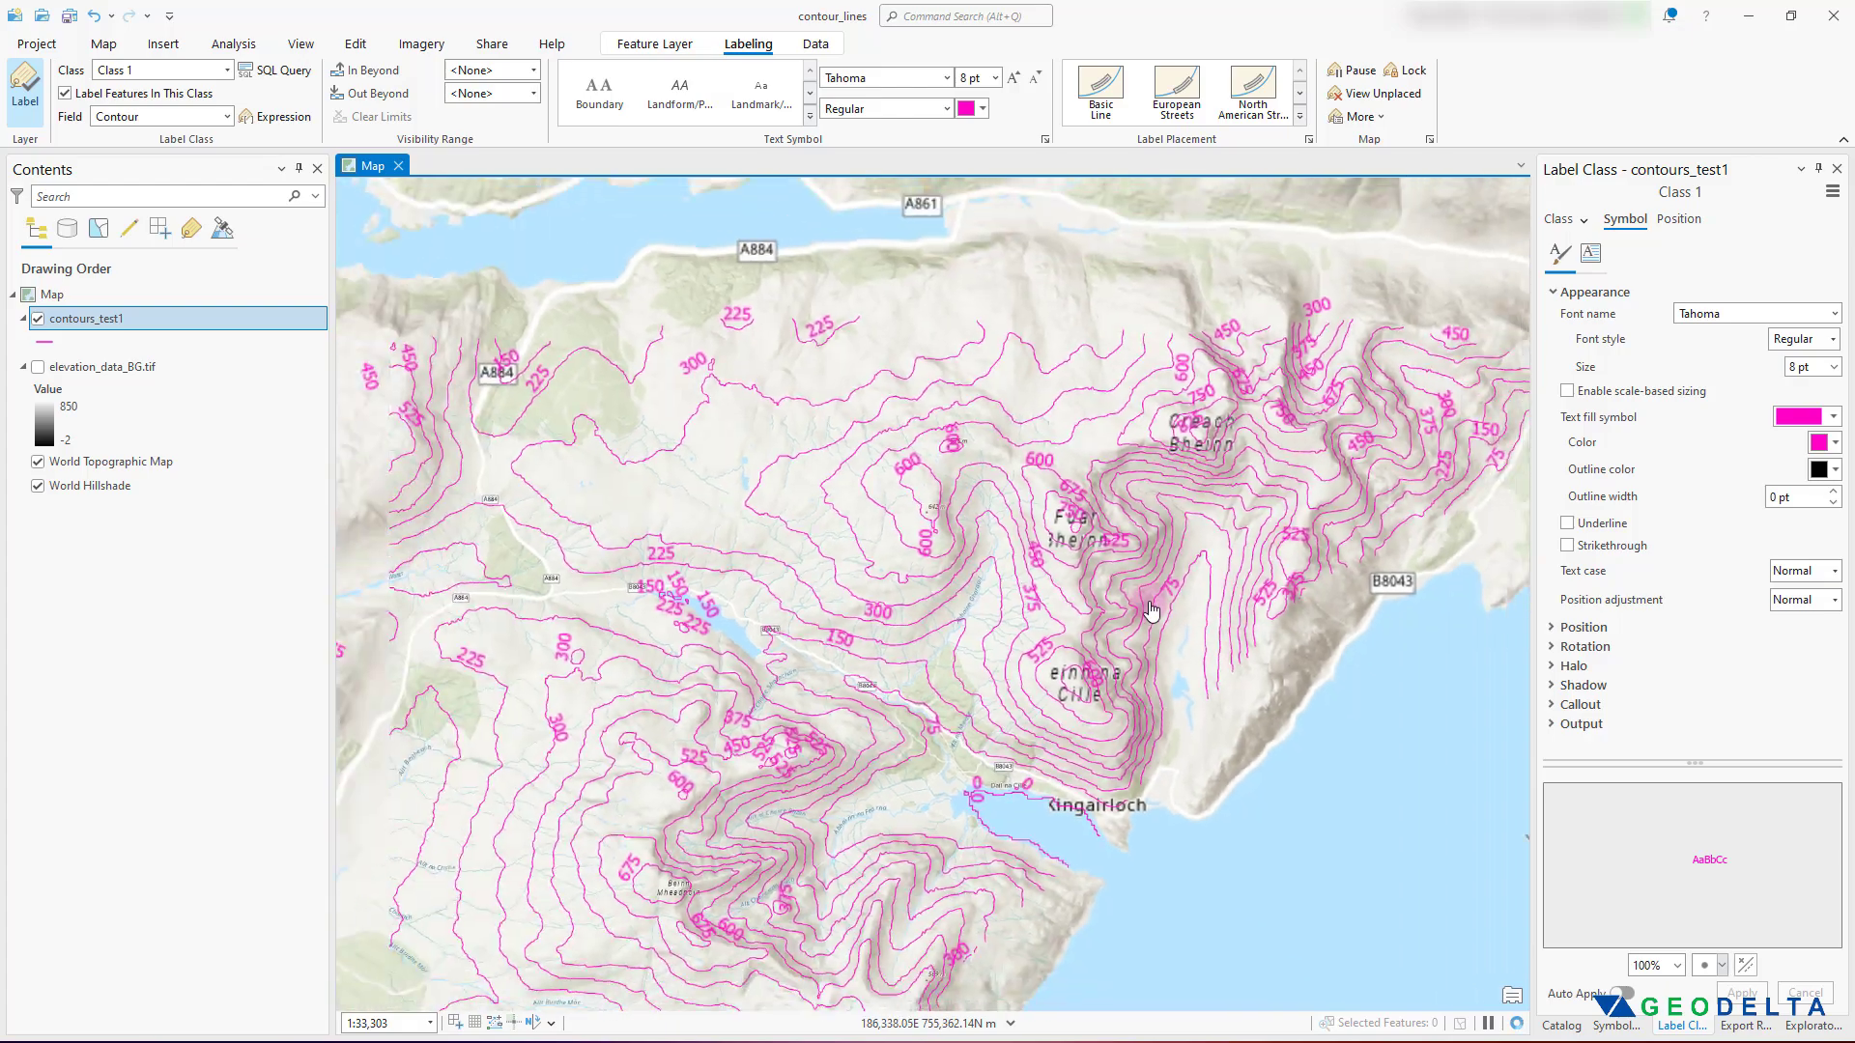
{"action": "scroll", "coordinate": [959, 591], "scroll_direction": "up", "scroll_amount": 2}
{"action": "scroll", "coordinate": [959, 591], "scroll_direction": "down", "scroll_amount": 3}
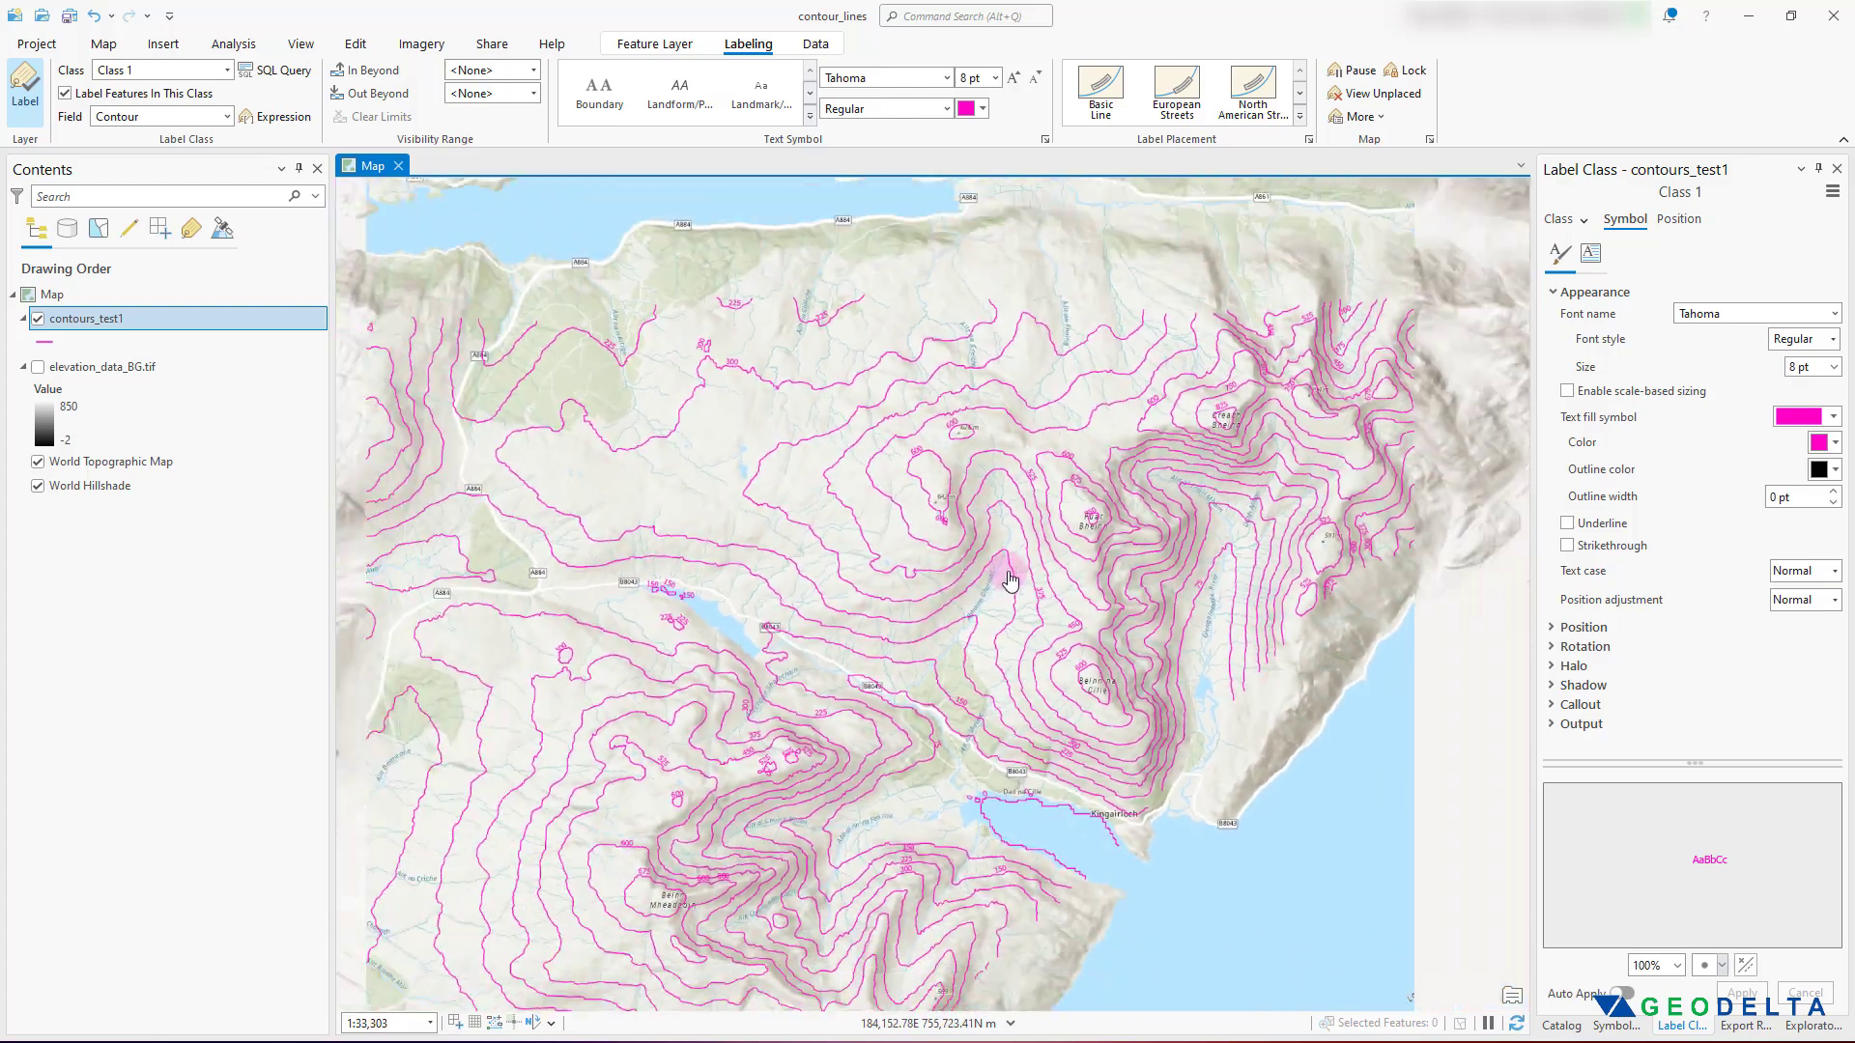
{"action": "scroll", "coordinate": [988, 551], "scroll_direction": "up", "scroll_amount": 1}
{"action": "scroll", "coordinate": [988, 550], "scroll_direction": "up", "scroll_amount": 2}
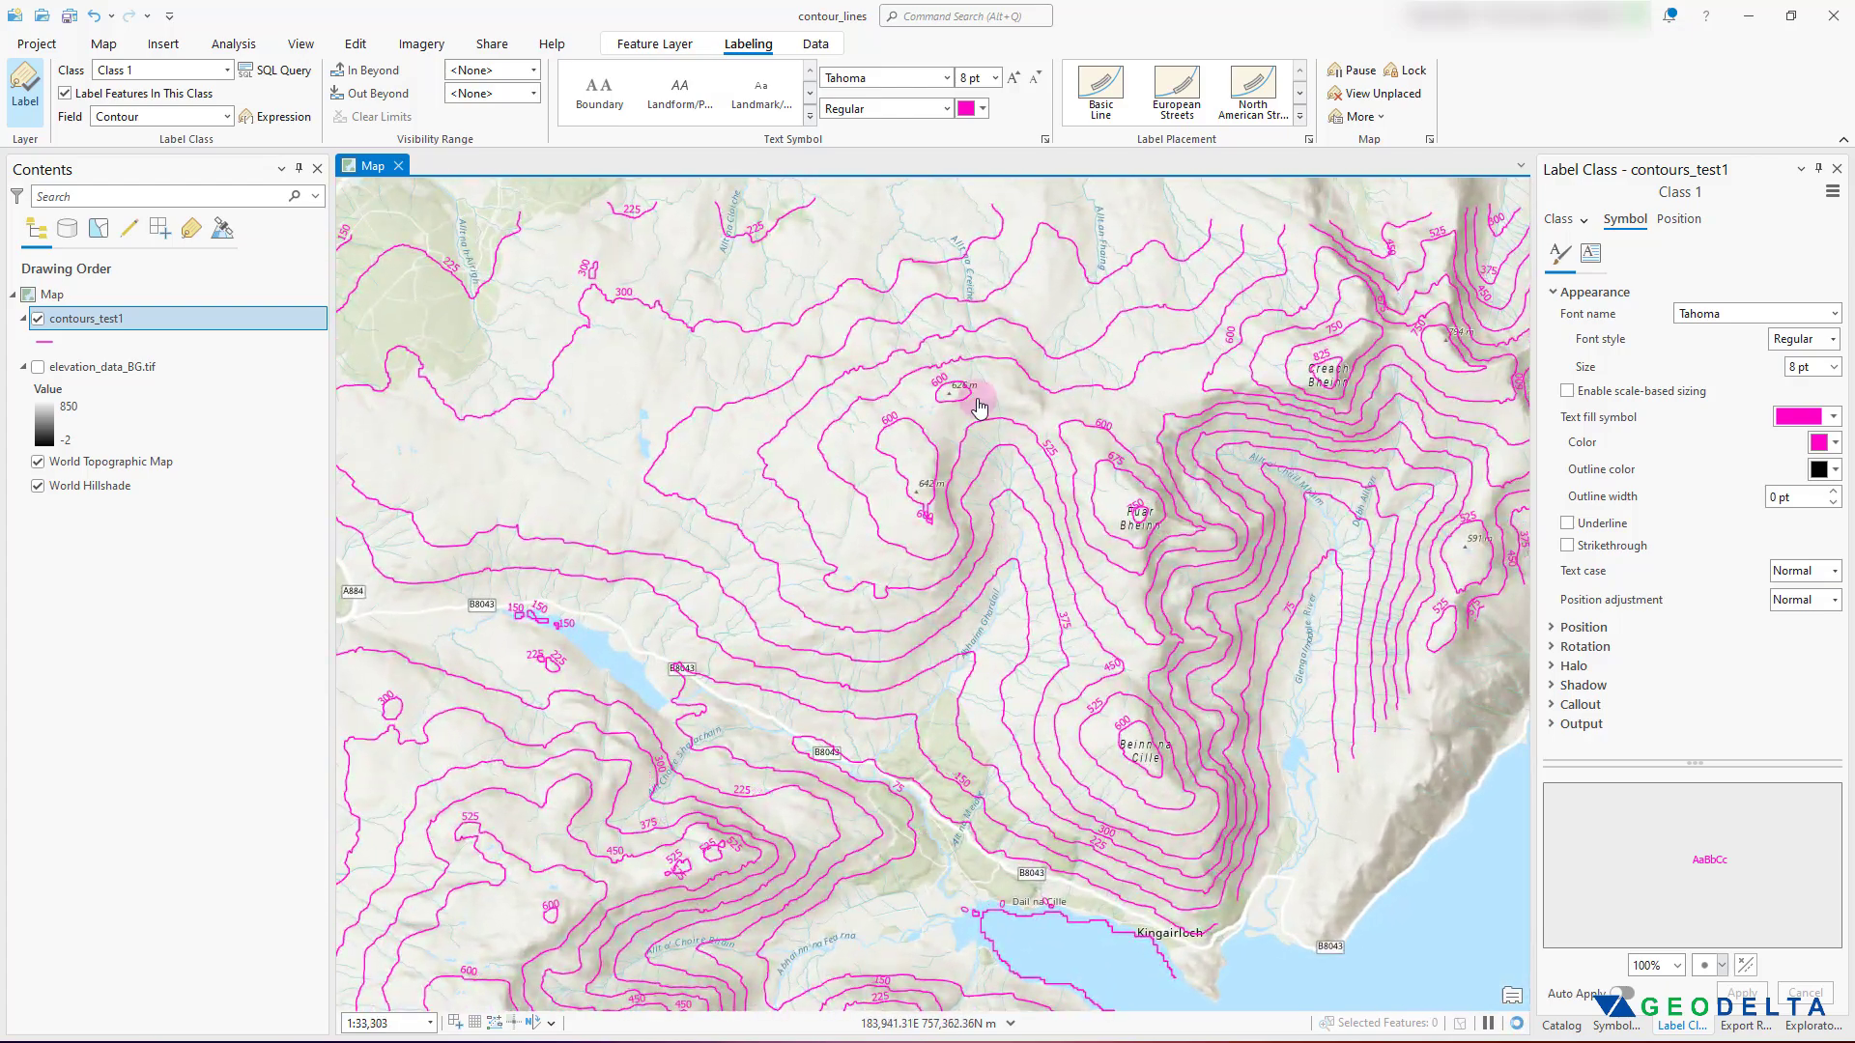
{"action": "left_click_drag", "start_coordinate": [1022, 476], "coordinate": [972, 623]}
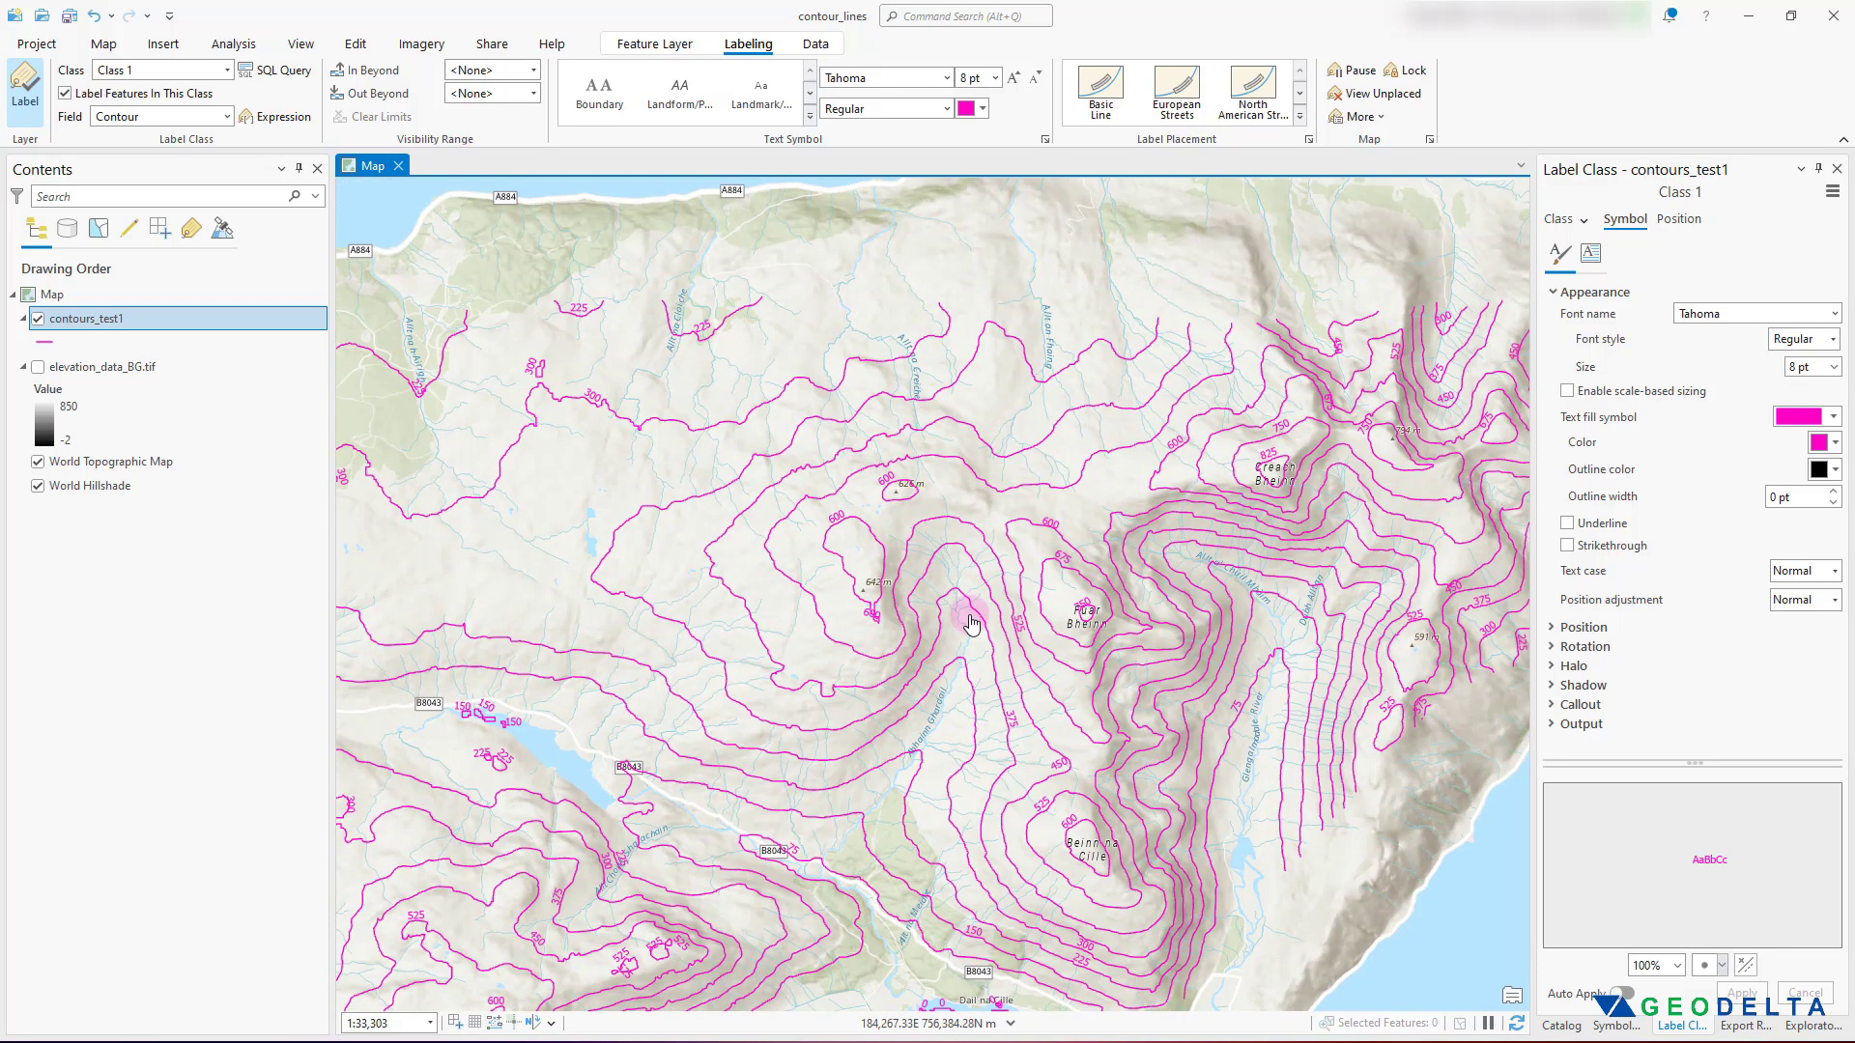
- Try the Centered perpendicular placement for the contours_test1 labels
{"action": "scroll", "coordinate": [974, 621], "scroll_direction": "up", "scroll_amount": 2}
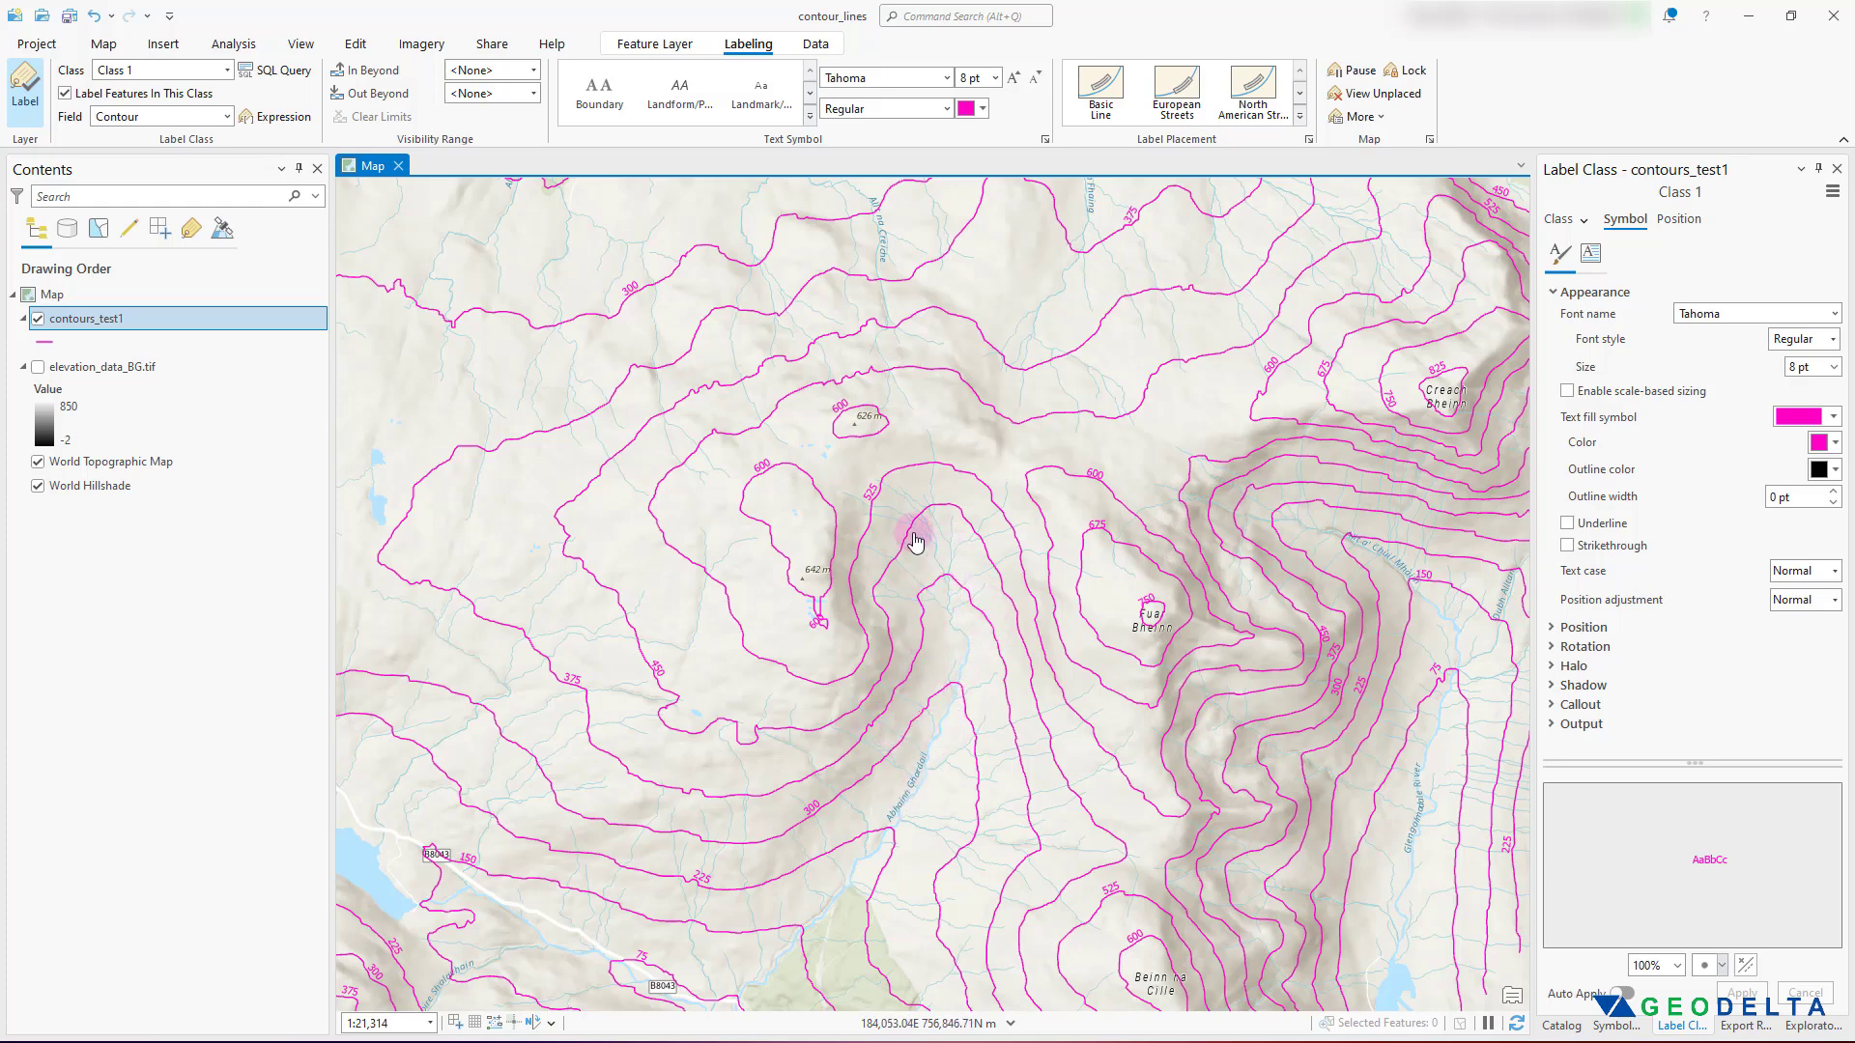
{"action": "left_click_drag", "start_coordinate": [891, 848], "coordinate": [942, 743]}
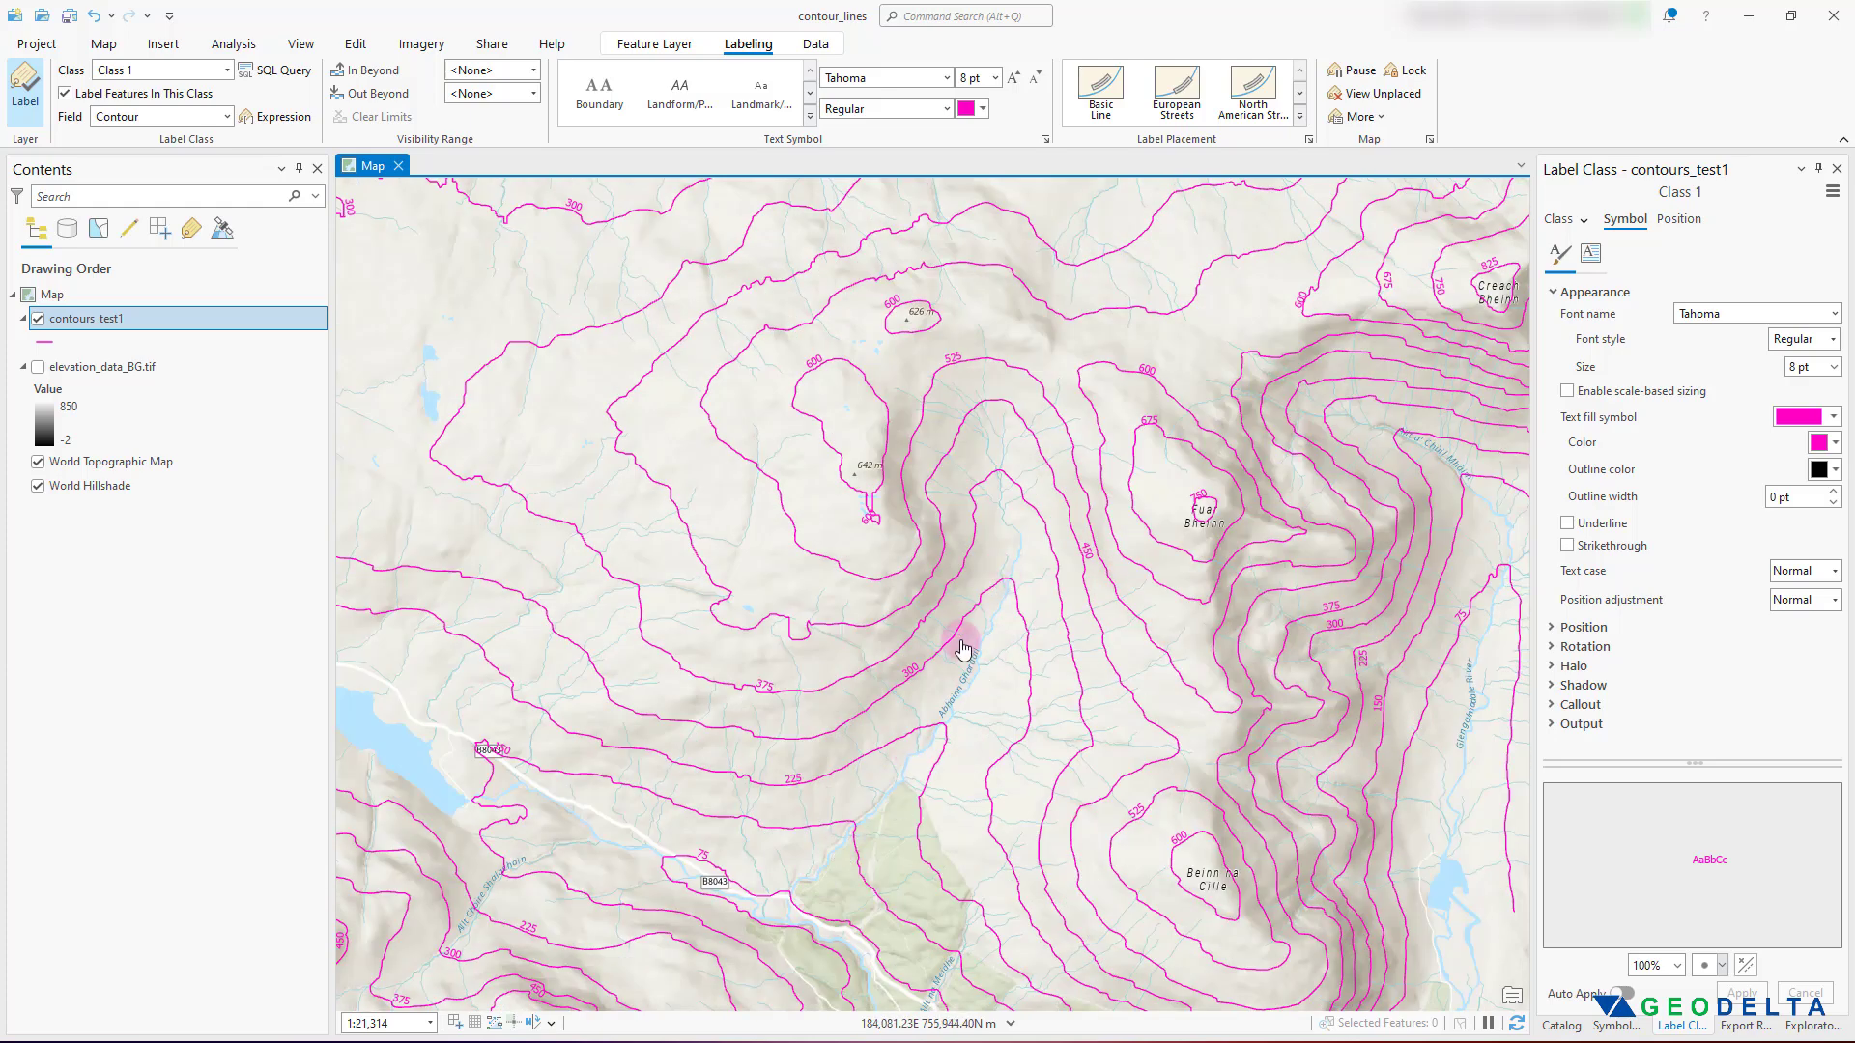
{"action": "left_click_drag", "start_coordinate": [1101, 710], "coordinate": [985, 653]}
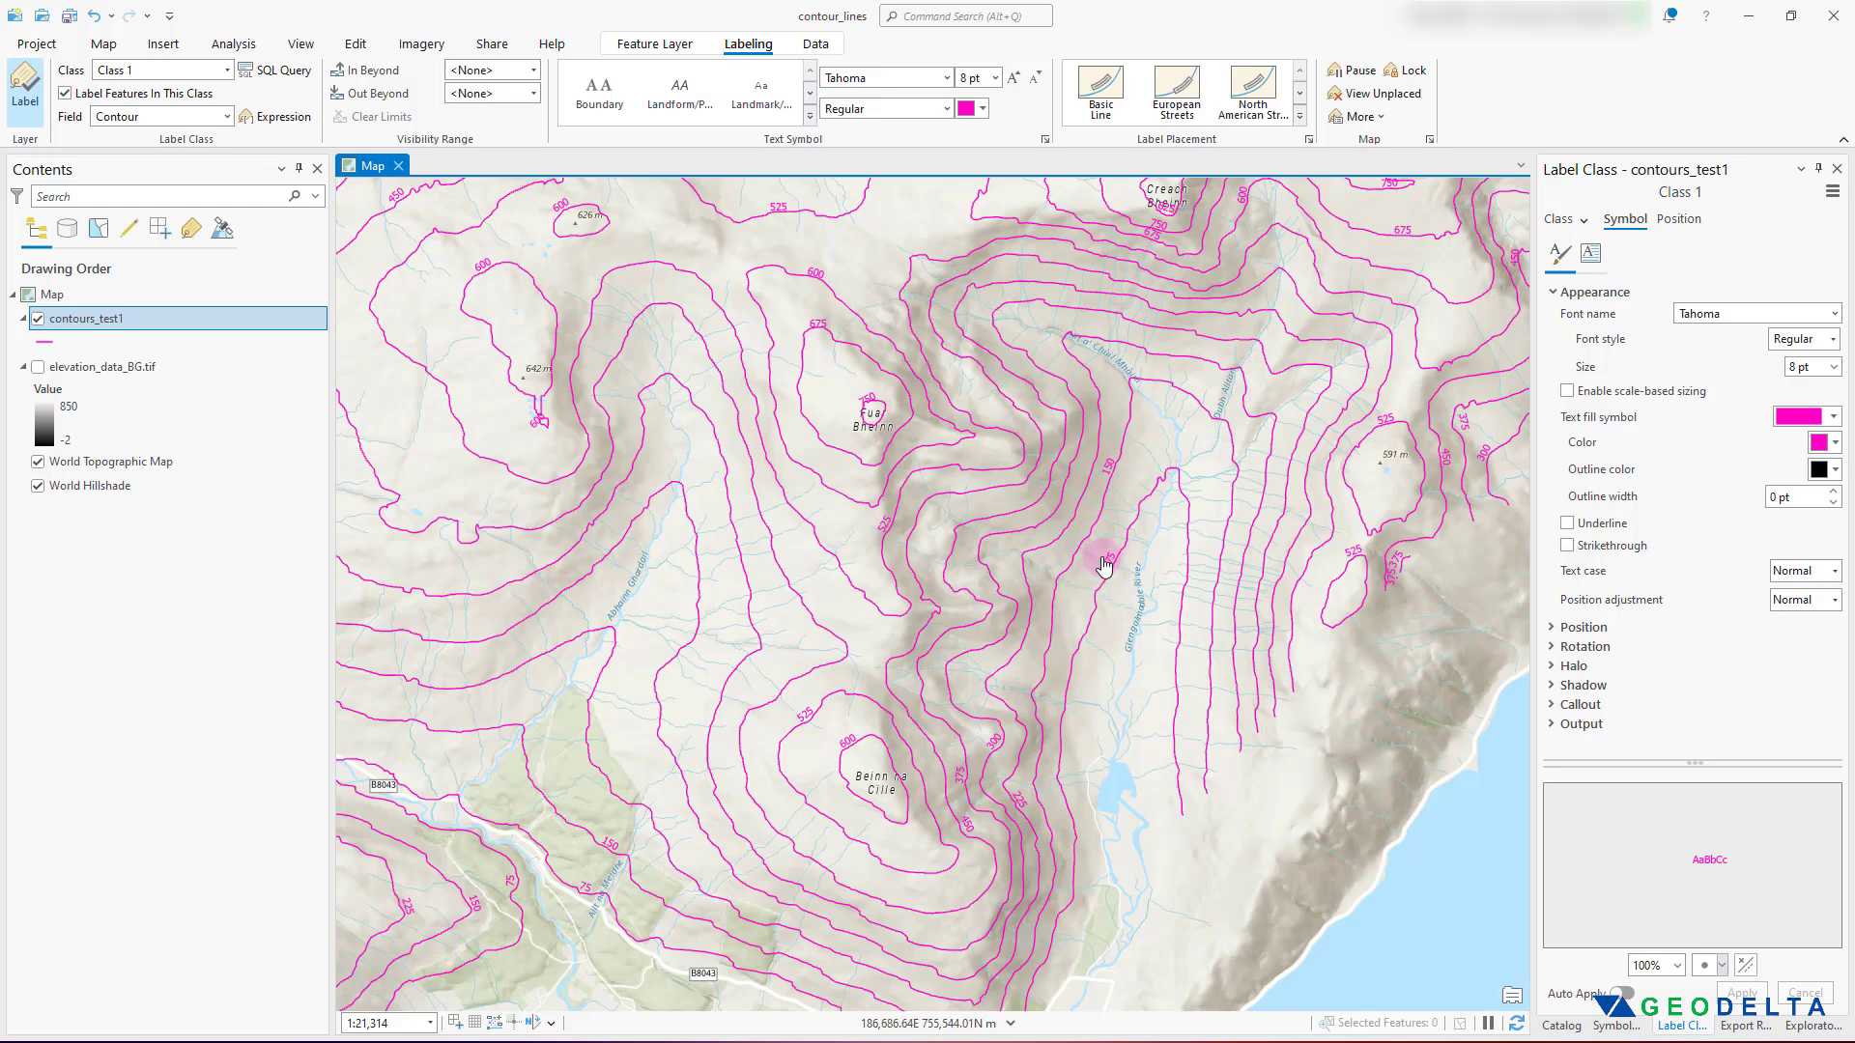
{"action": "left_click_drag", "start_coordinate": [1113, 585], "coordinate": [1102, 577]}
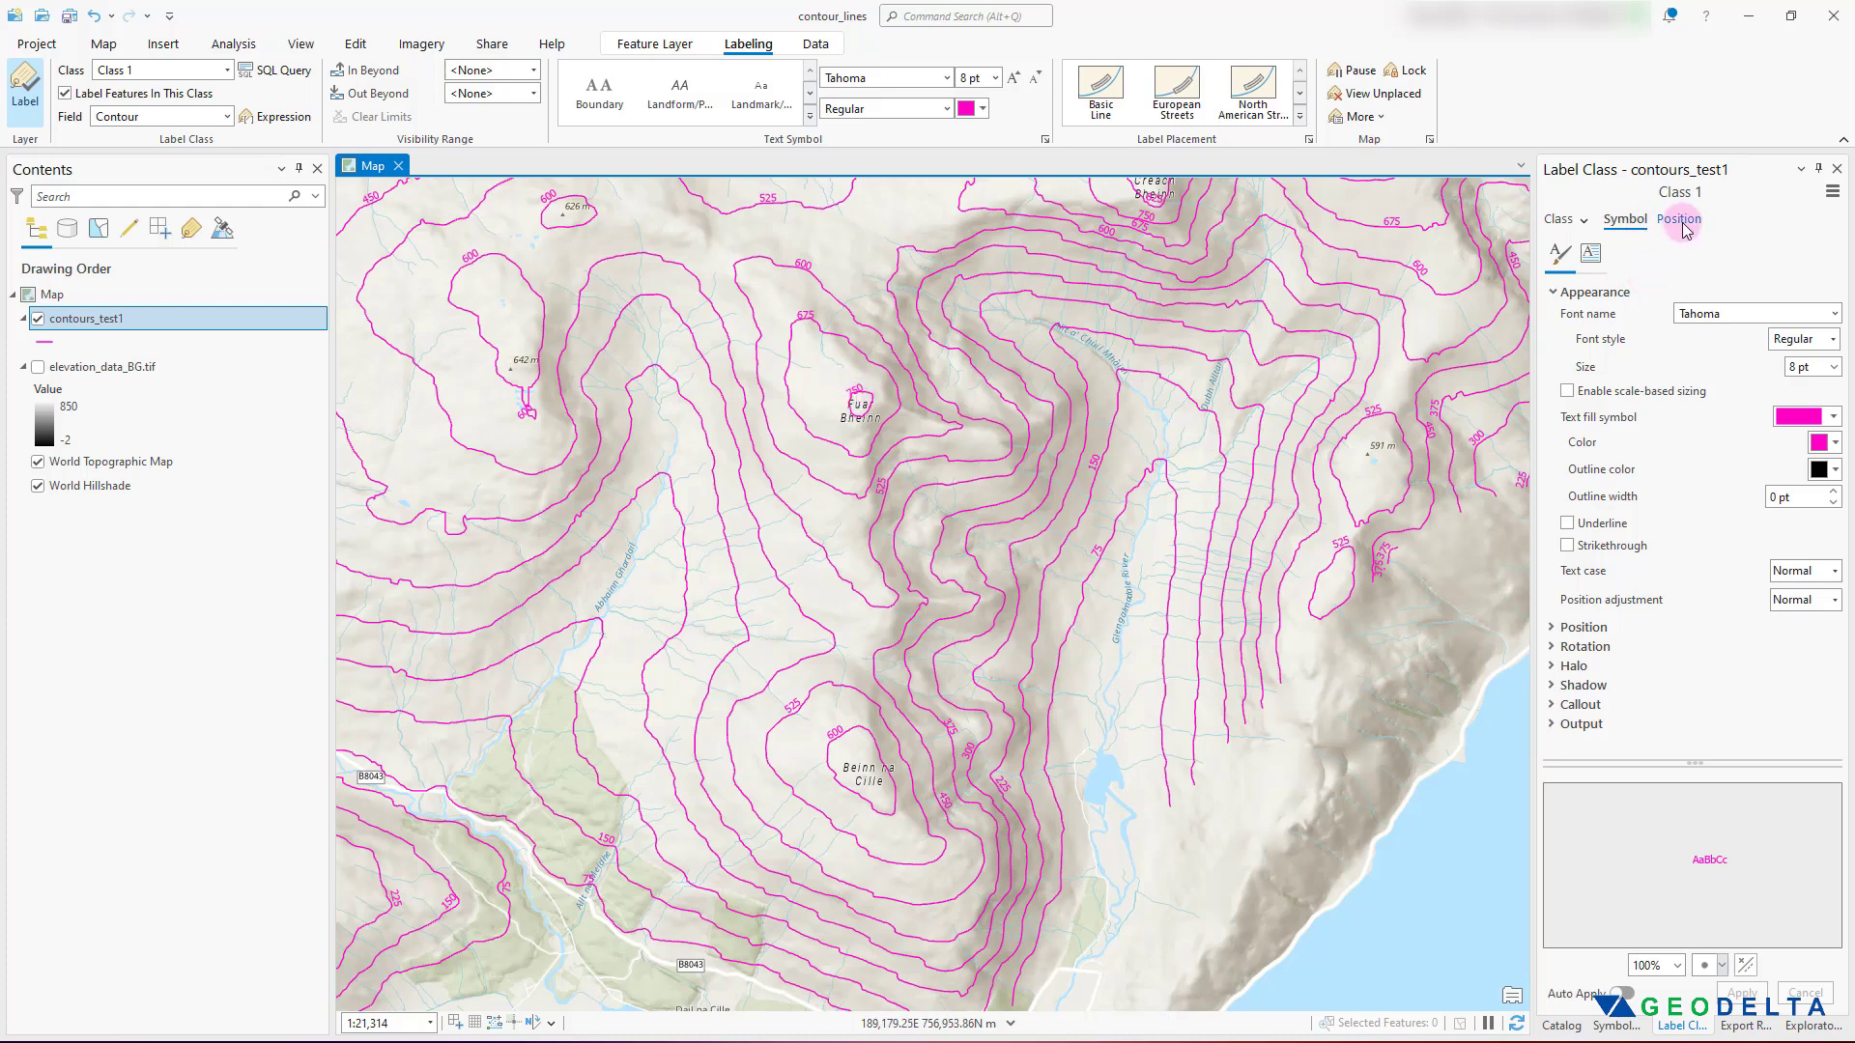
{"action": "left_click", "coordinate": [1680, 221]}
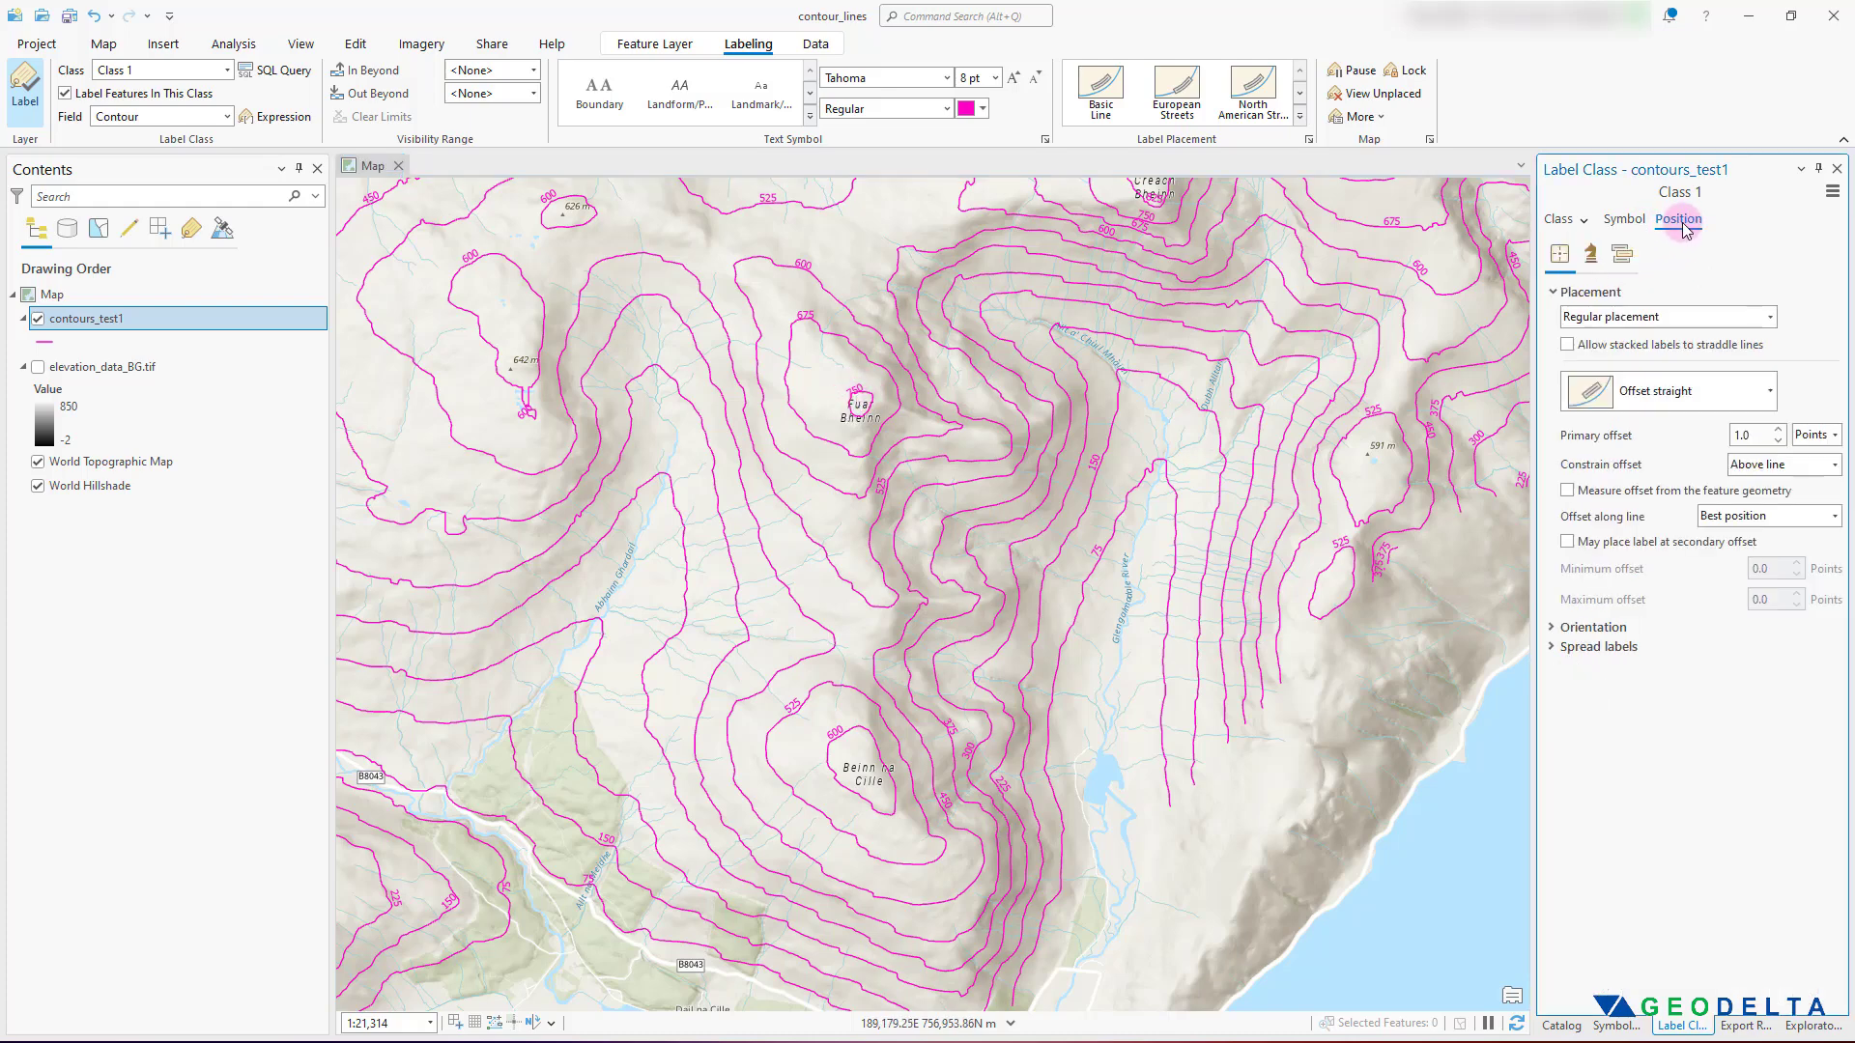
{"action": "left_click", "coordinate": [1770, 390]}
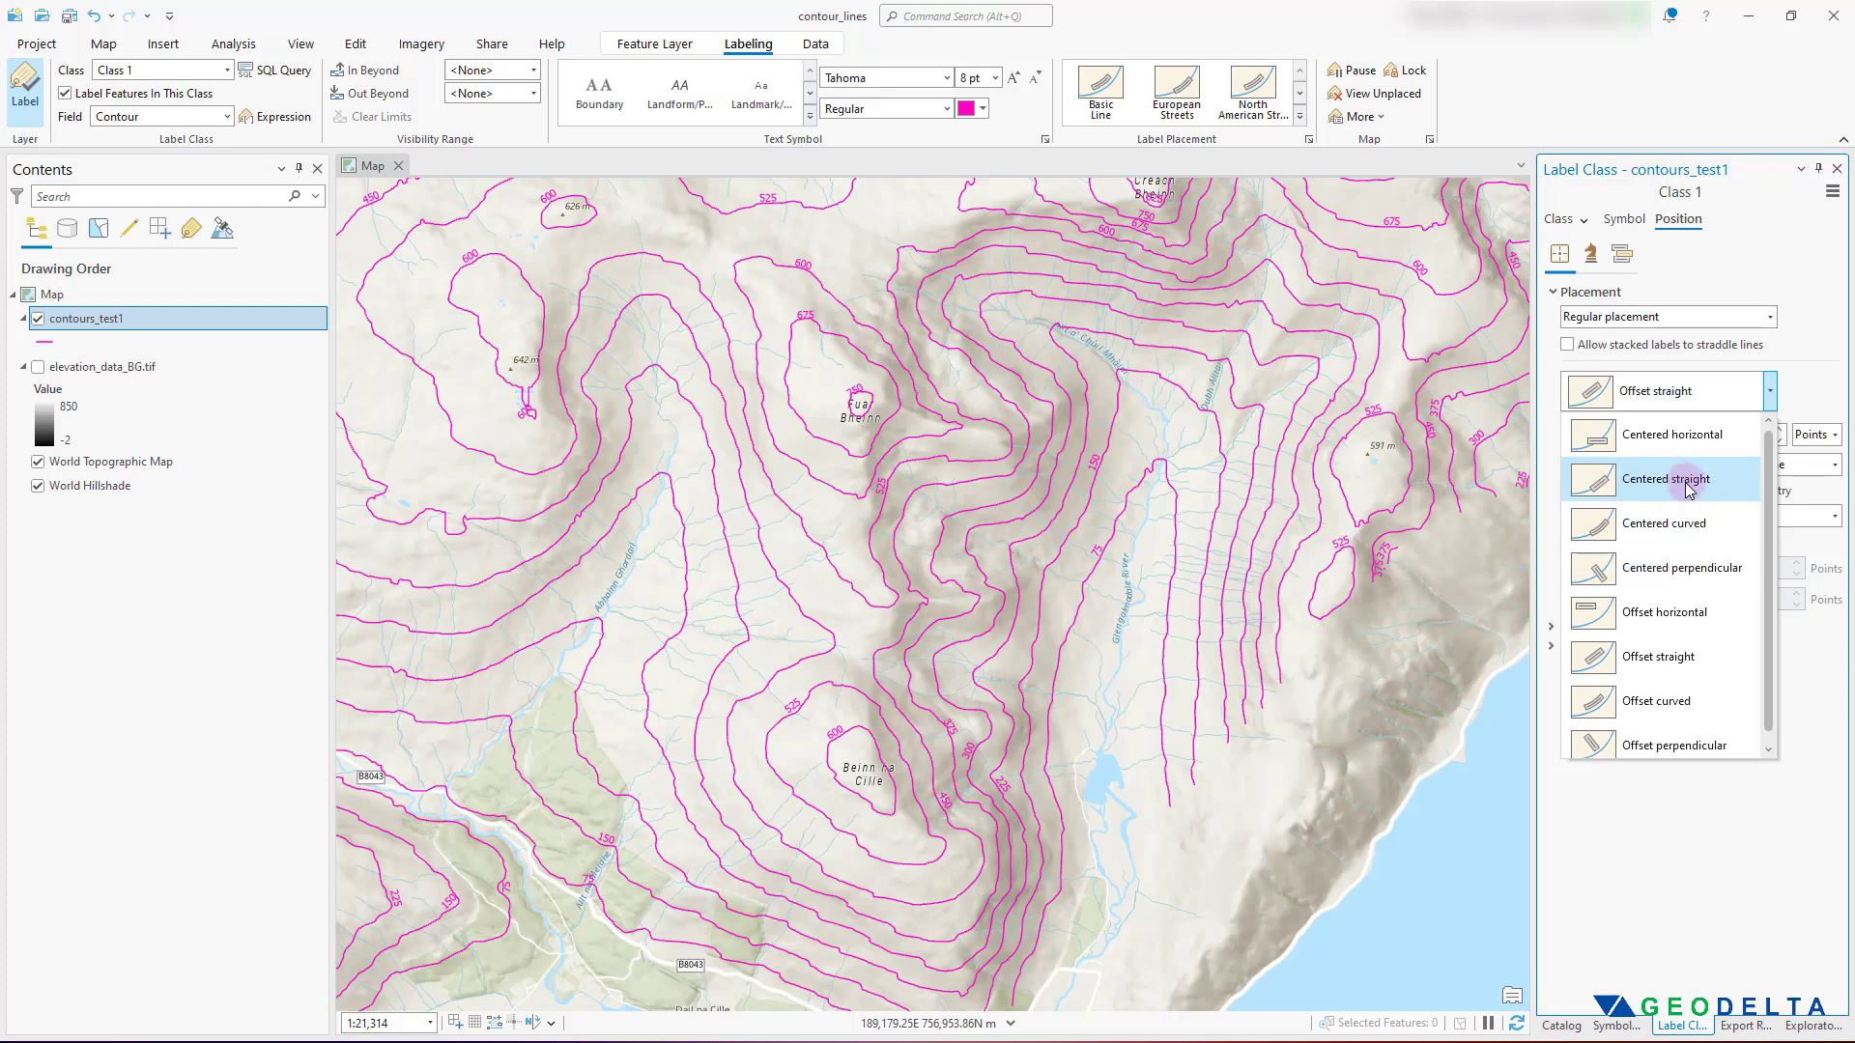
{"action": "left_click", "coordinate": [1674, 574]}
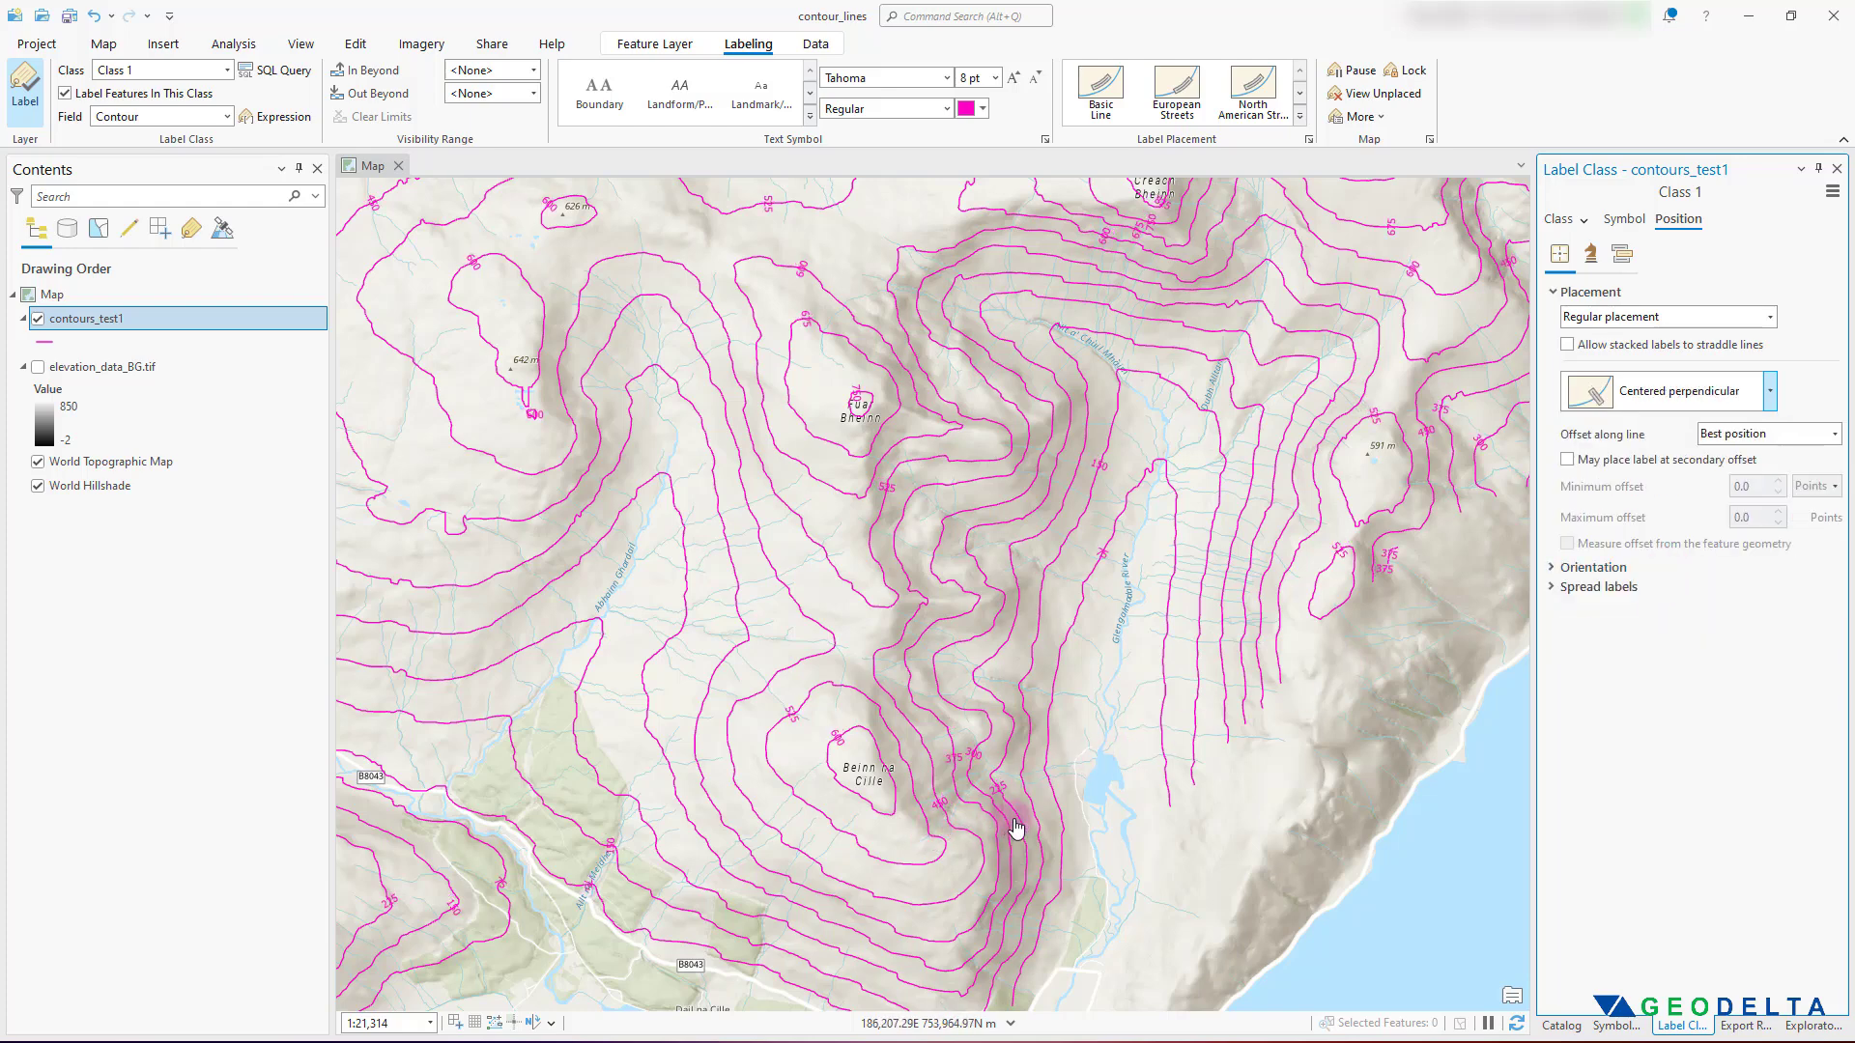
- Set the contours_test1 label placement to Offset curved and review the labels across the wider contour area
{"action": "left_click", "coordinate": [1772, 394]}
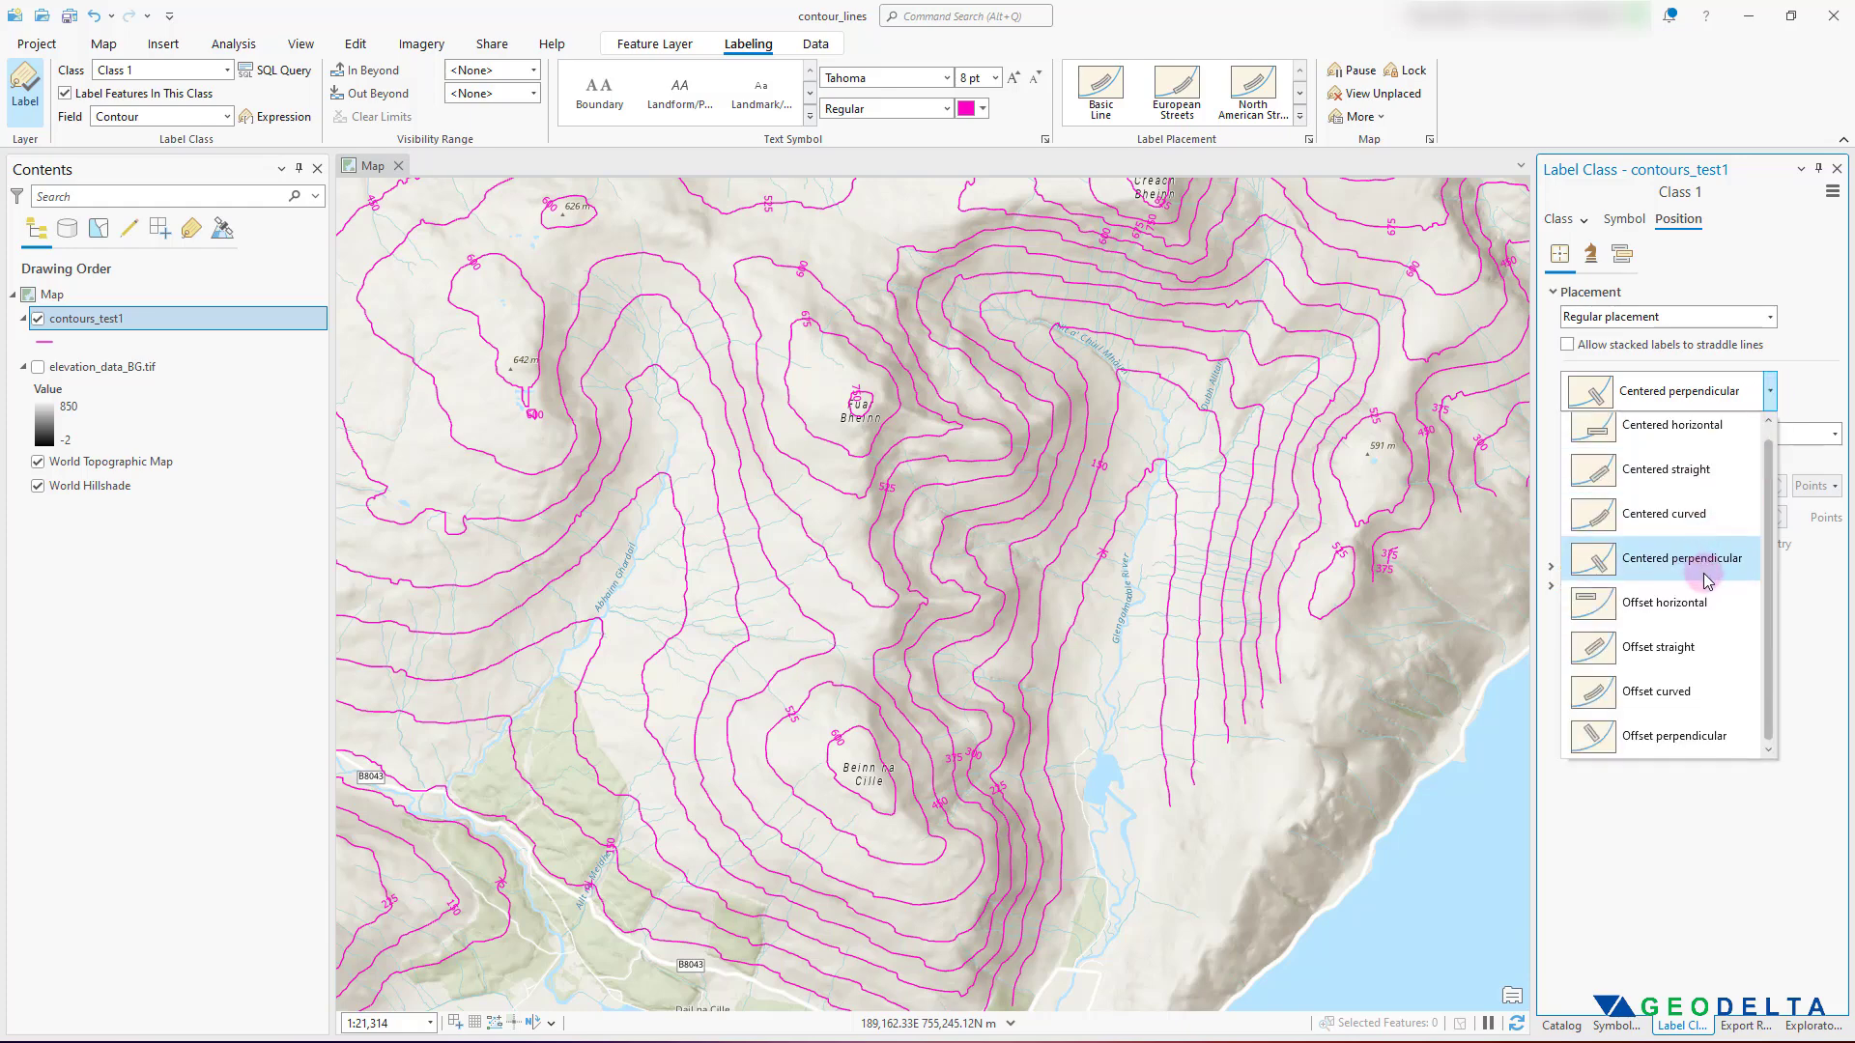
{"action": "left_click", "coordinate": [1656, 696]}
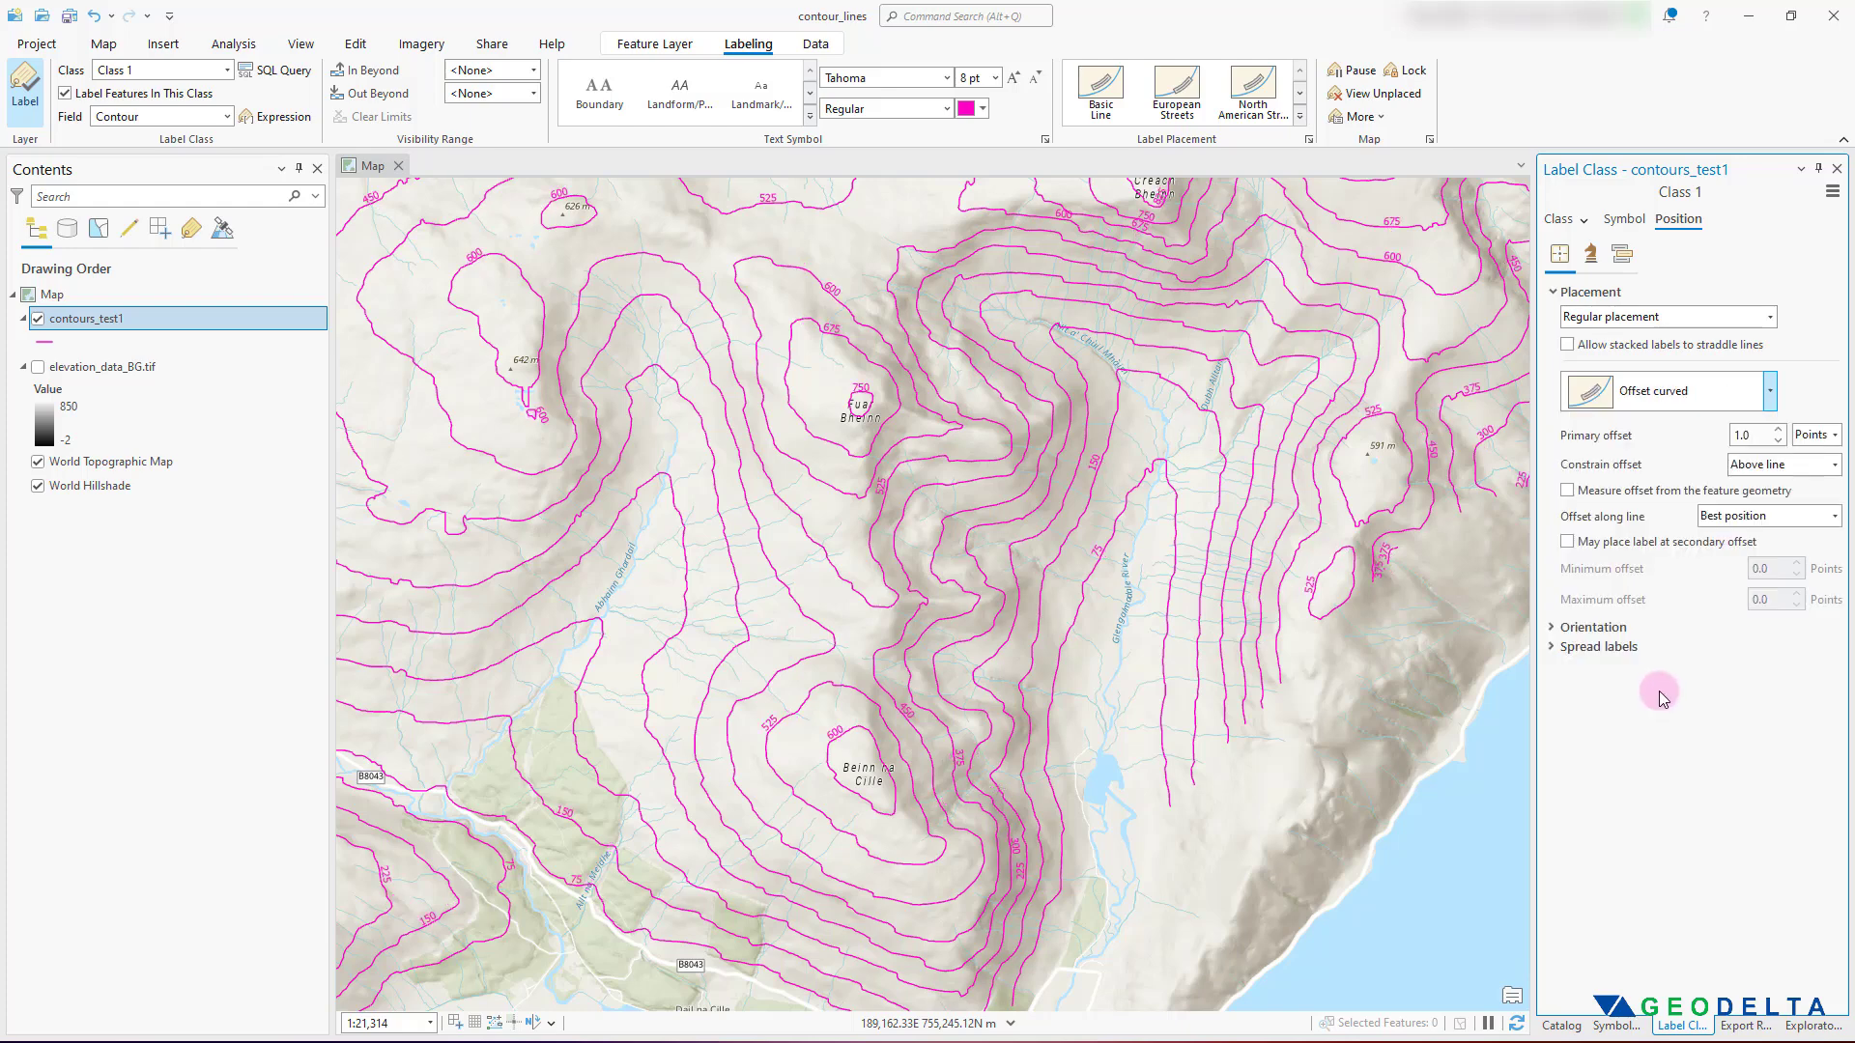
{"action": "left_click_drag", "start_coordinate": [1196, 567], "coordinate": [1198, 563]}
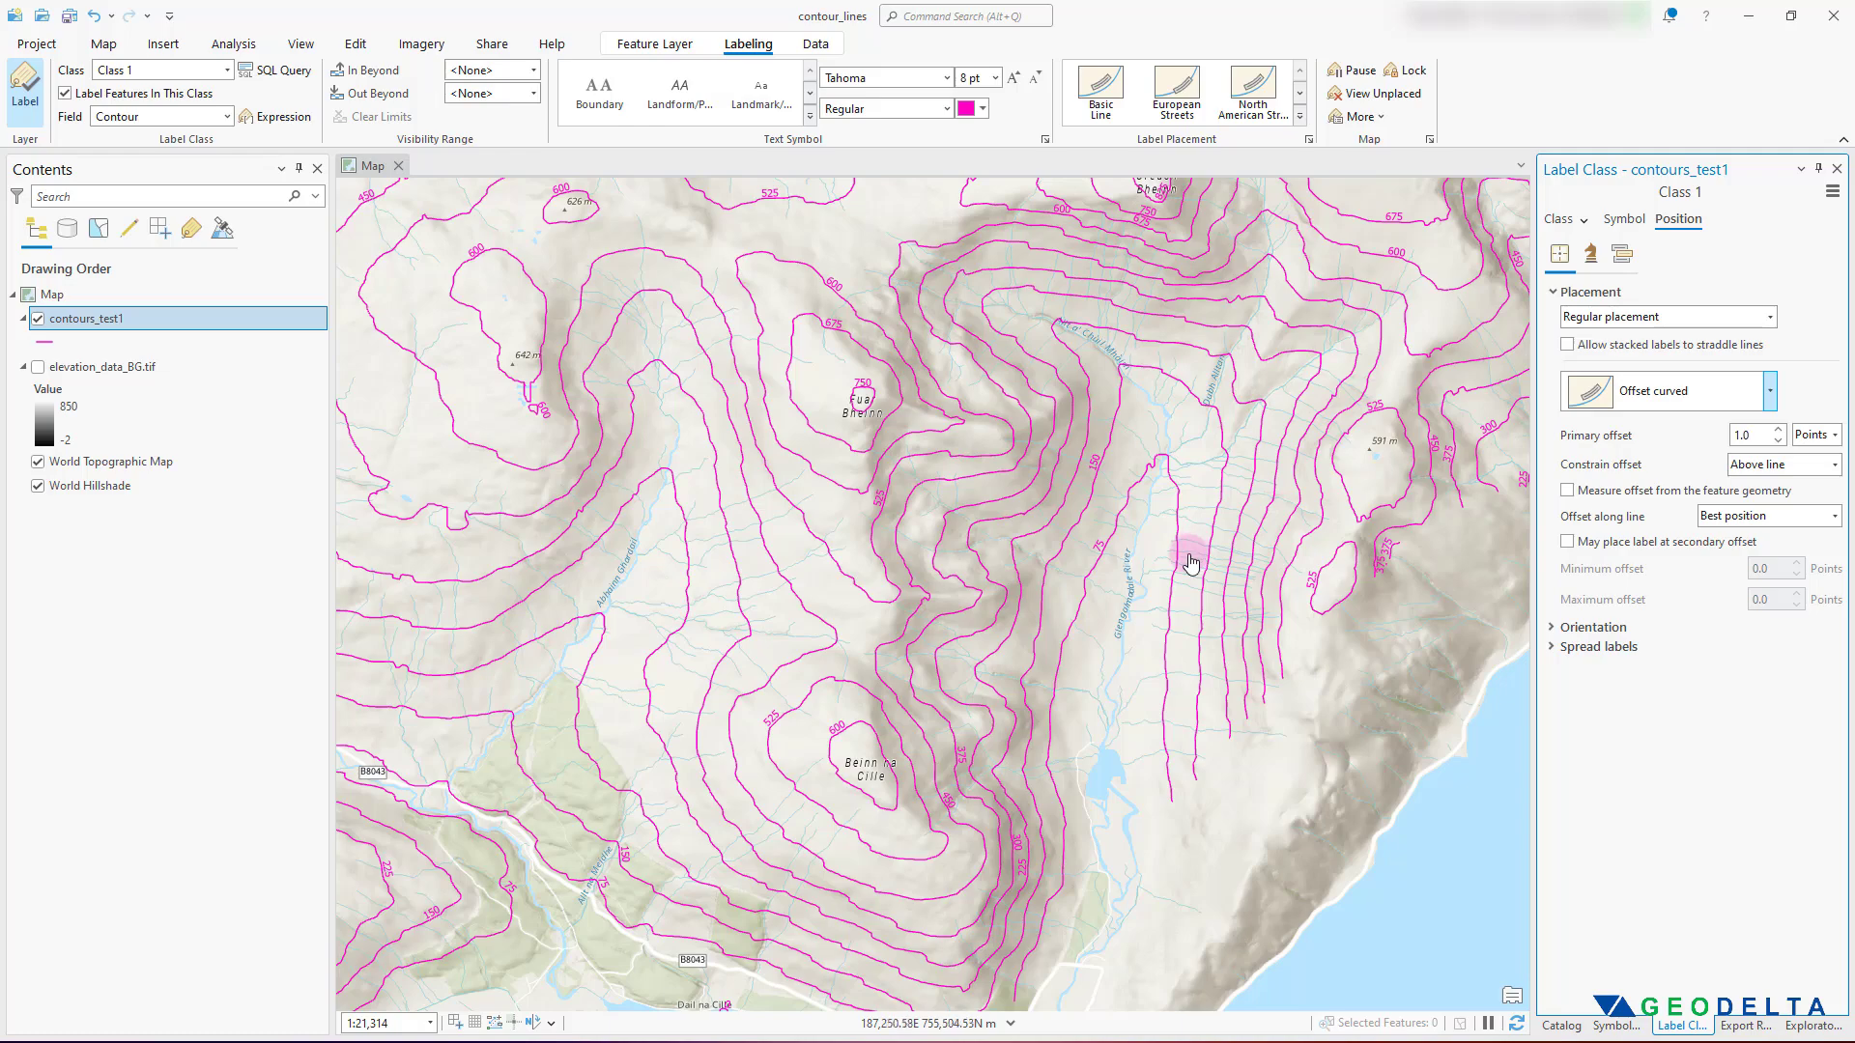
{"action": "scroll", "coordinate": [1194, 553], "scroll_direction": "down", "scroll_amount": 2}
{"action": "scroll", "coordinate": [1320, 488], "scroll_direction": "down", "scroll_amount": 4}
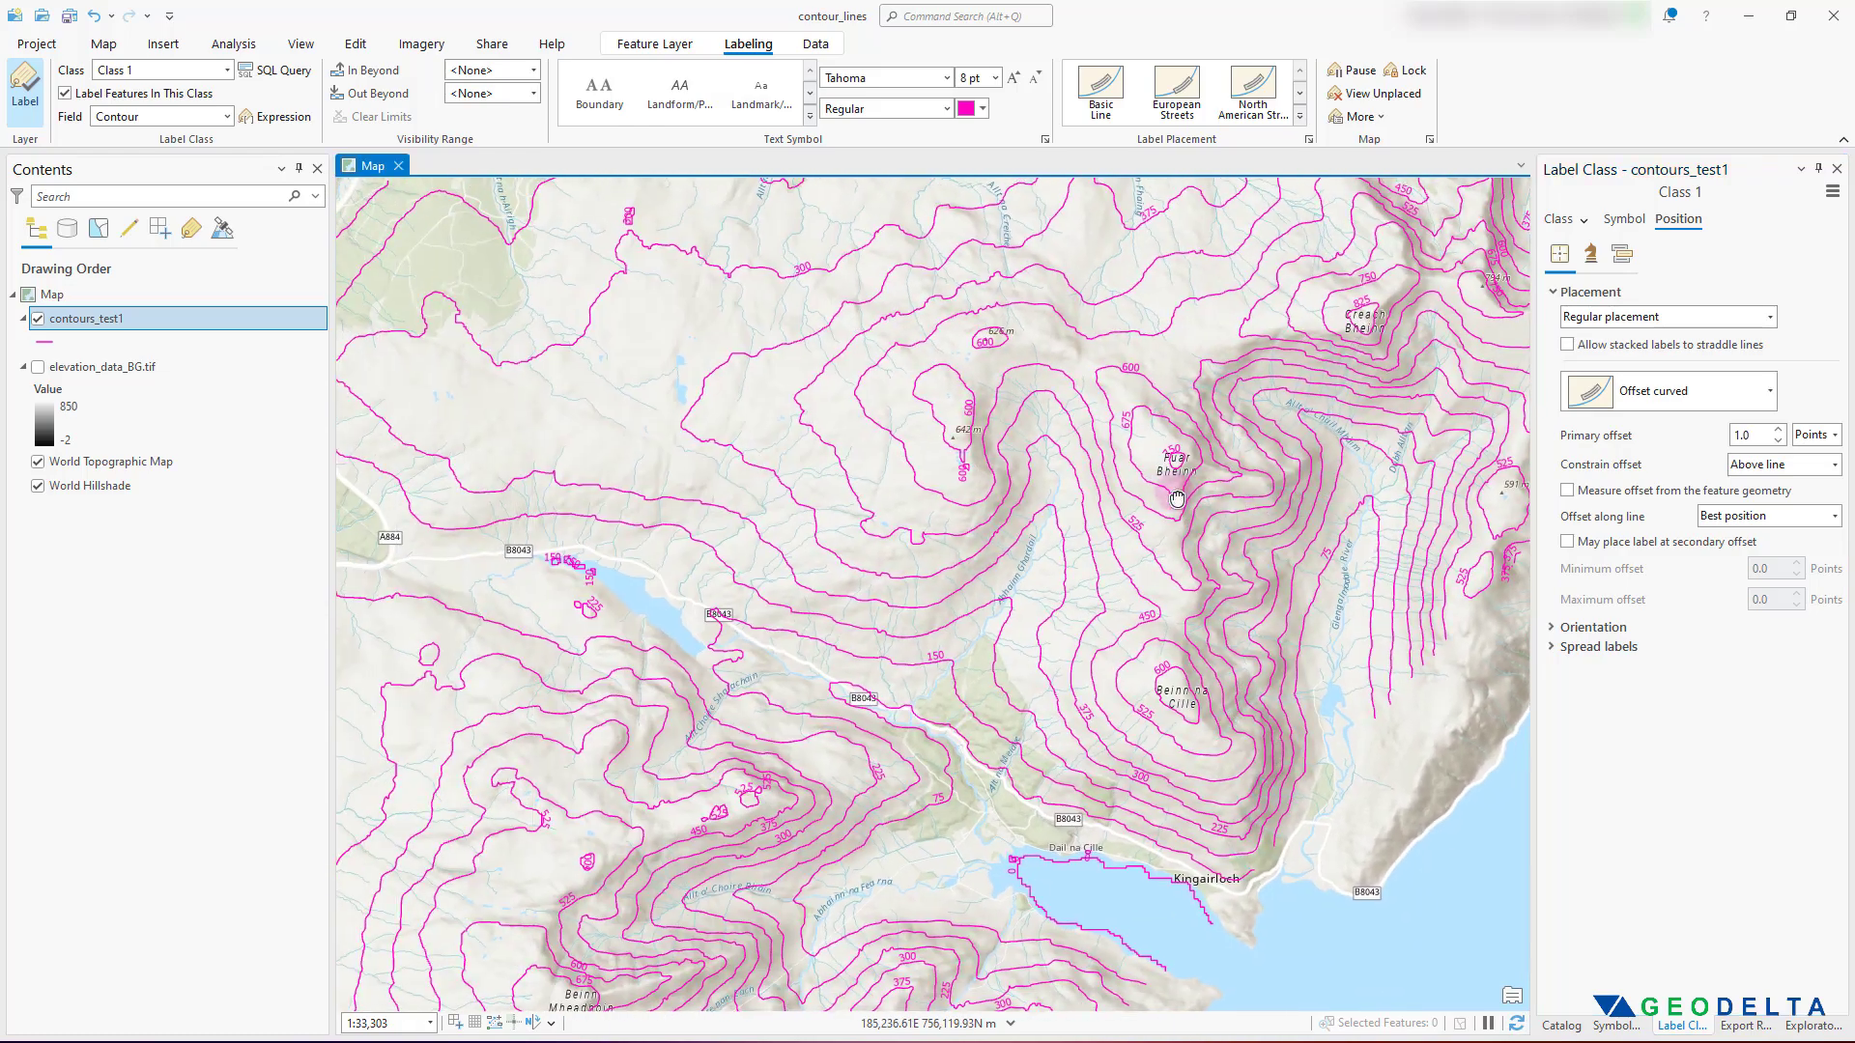
{"action": "scroll", "coordinate": [1060, 556], "scroll_direction": "up", "scroll_amount": 2}
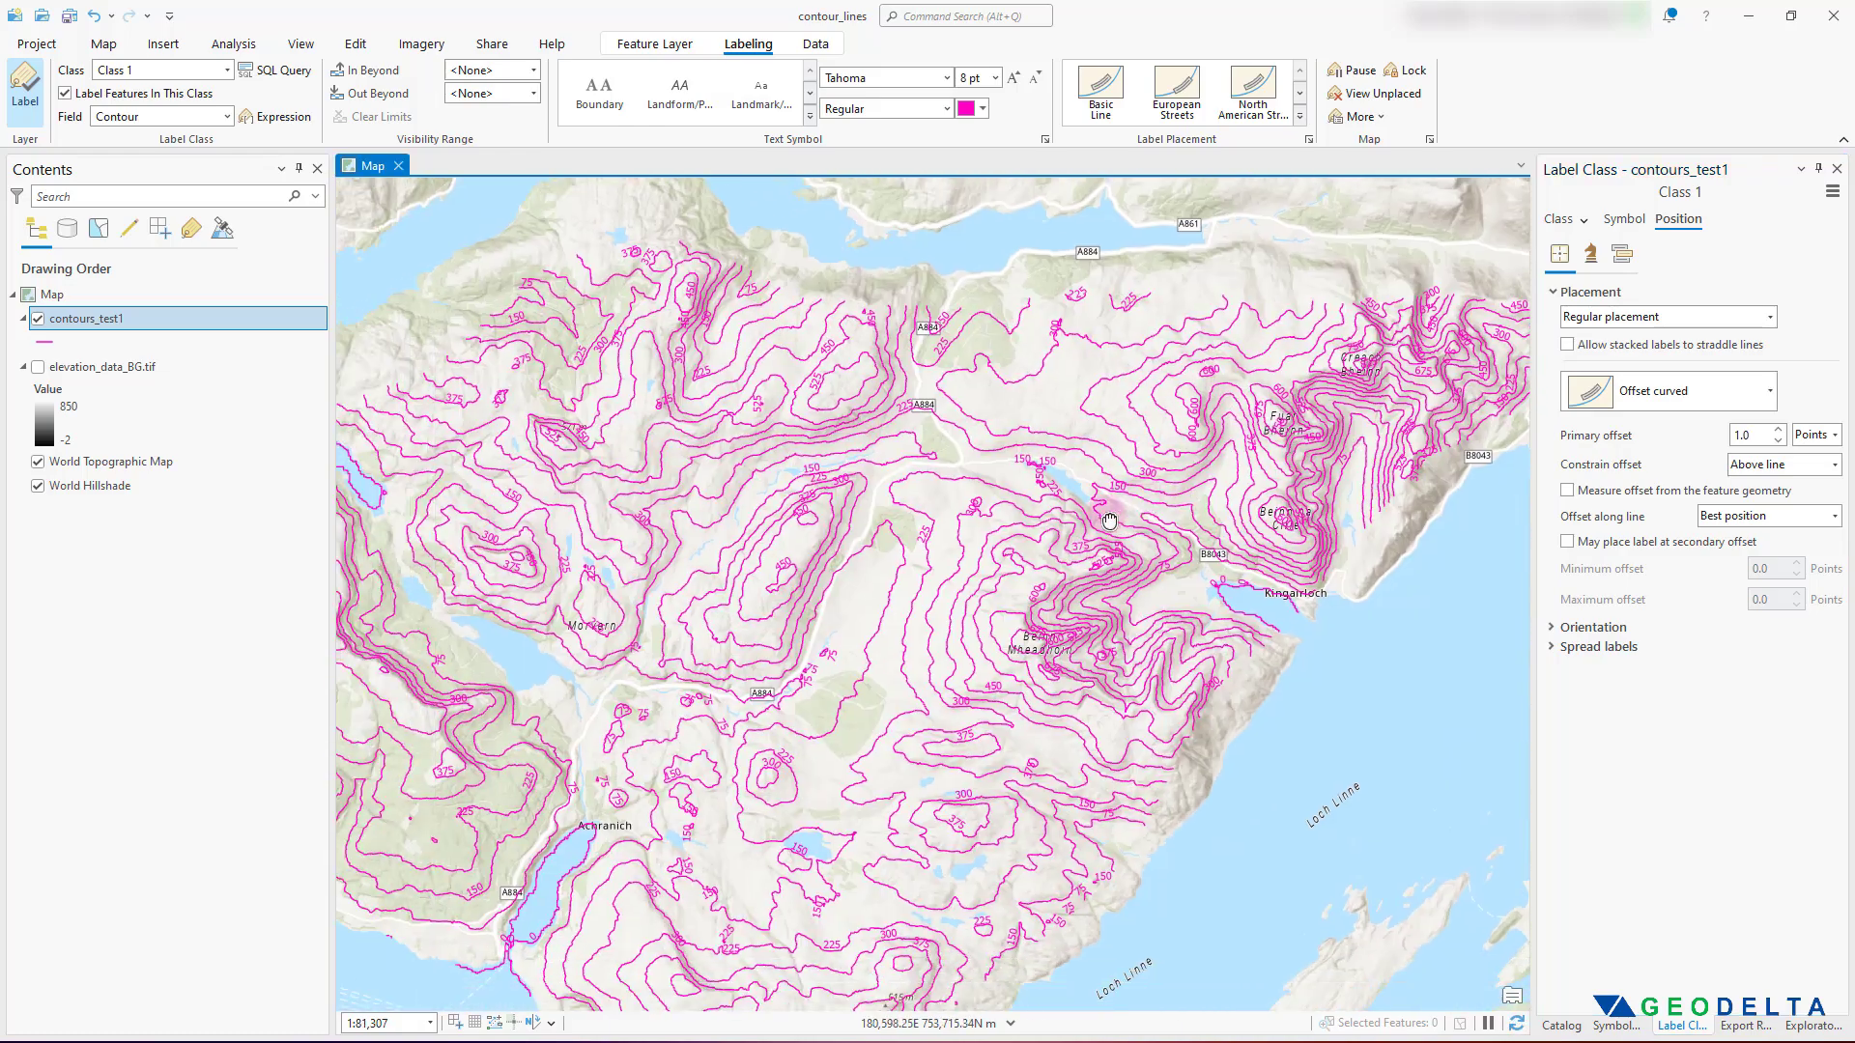